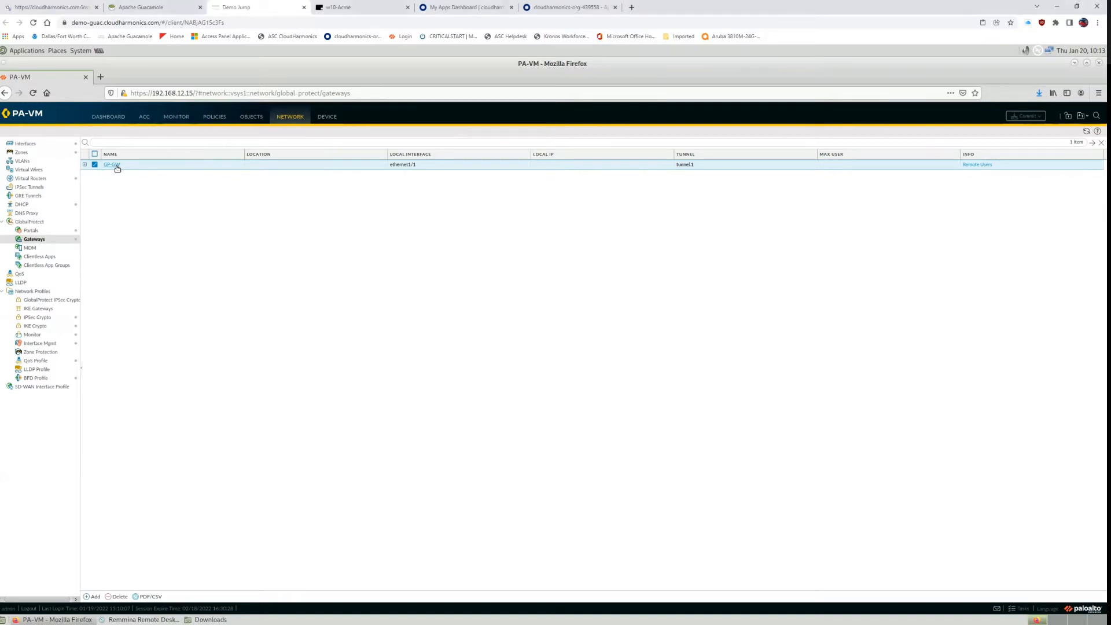
Review the client authentication entries in the GP-GW gateway configuration, then close it without changes.
left_click(117, 167)
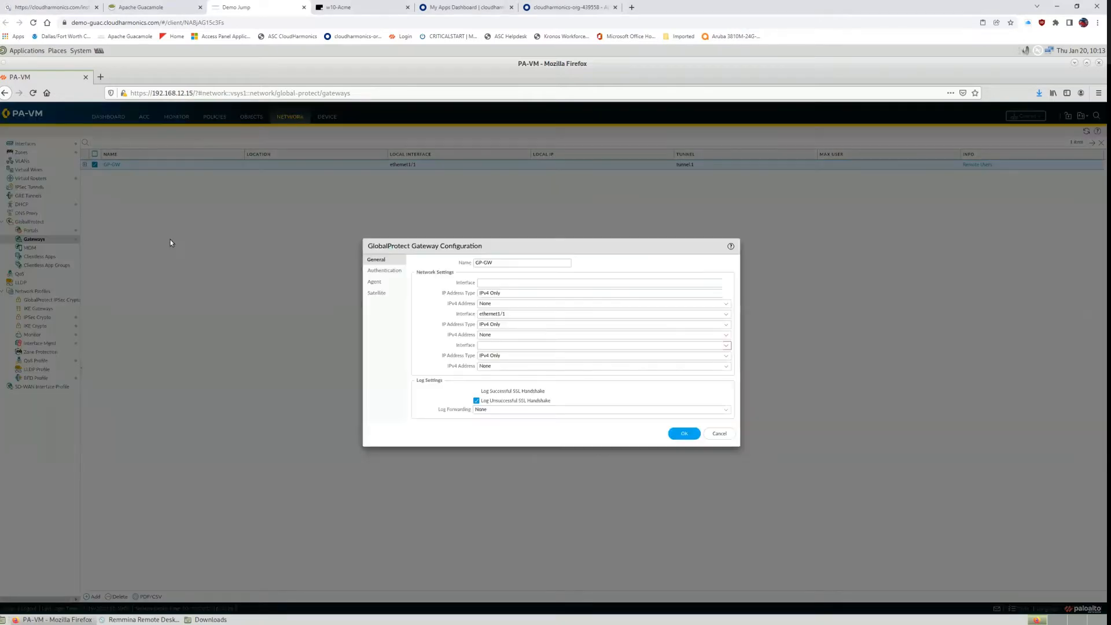
left_click(389, 272)
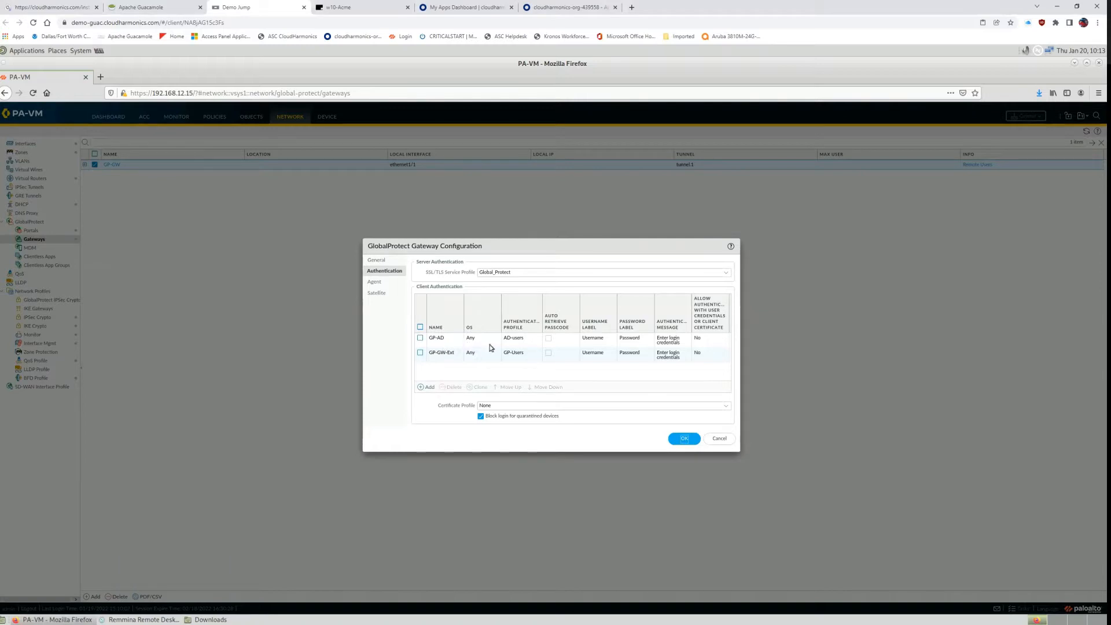
left_click(713, 444)
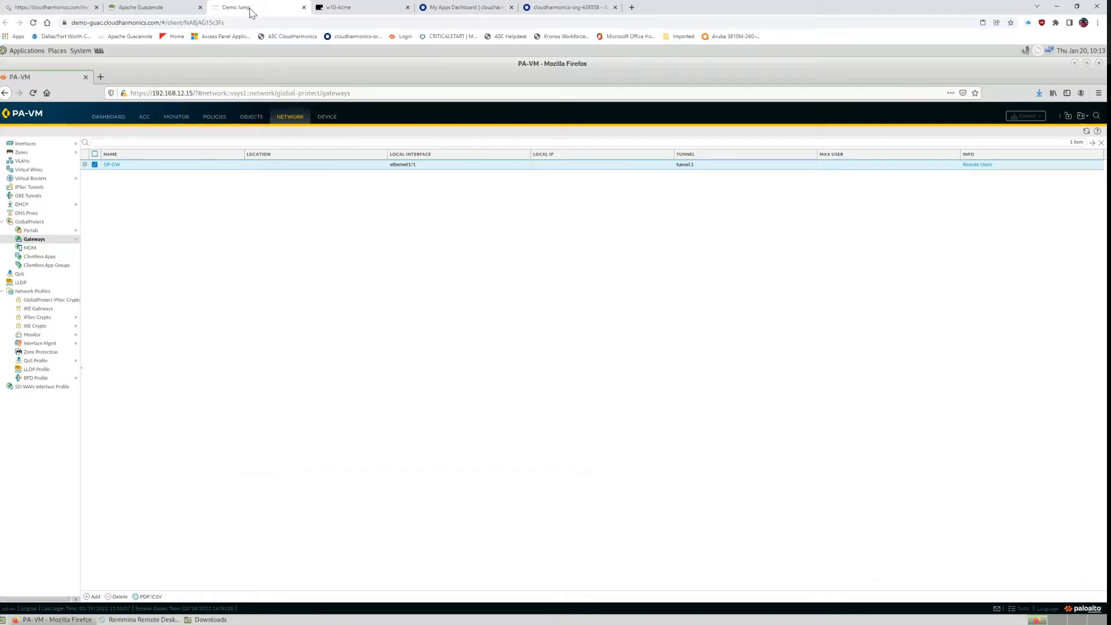
Enable GlobalProtect on the w10-Acme desktop and check the signed-in account and portal status in its settings.
left_click(377, 9)
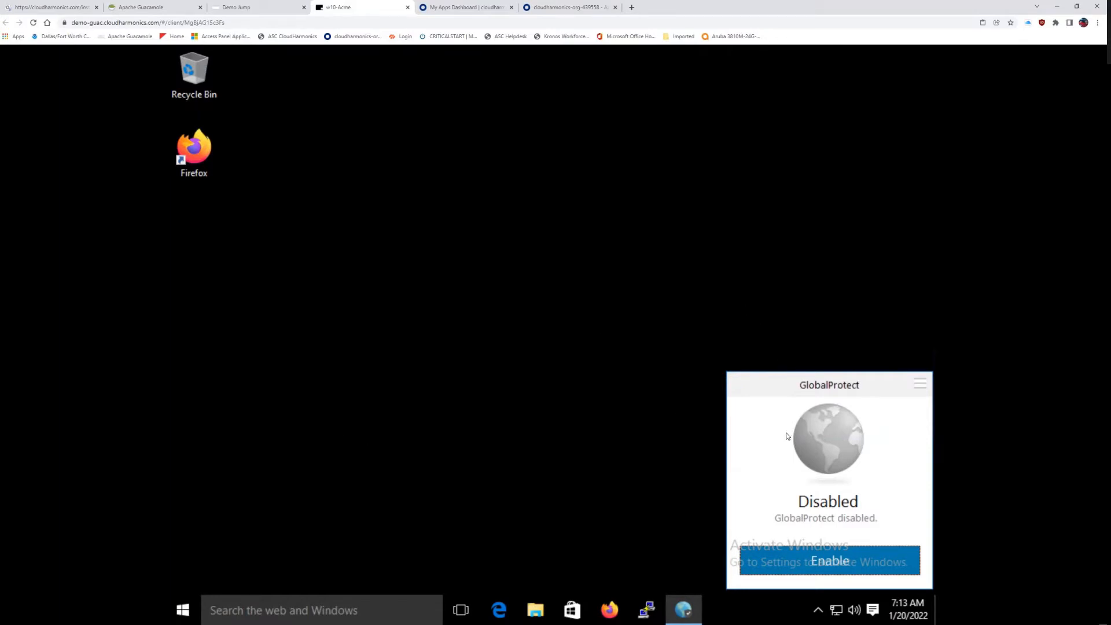
left_click(797, 561)
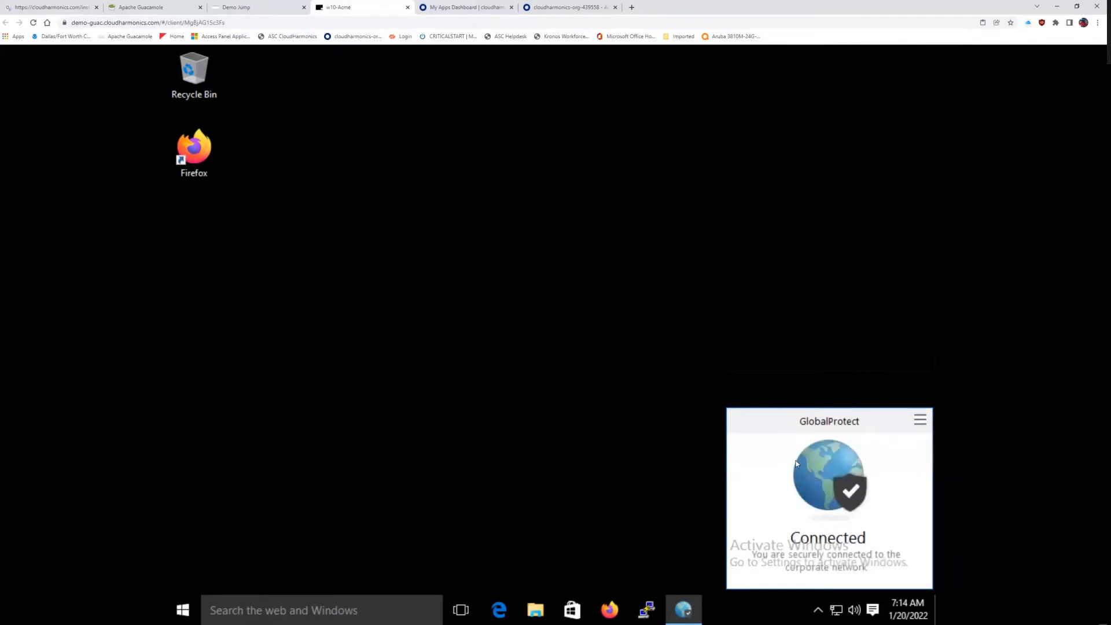
left_click(920, 422)
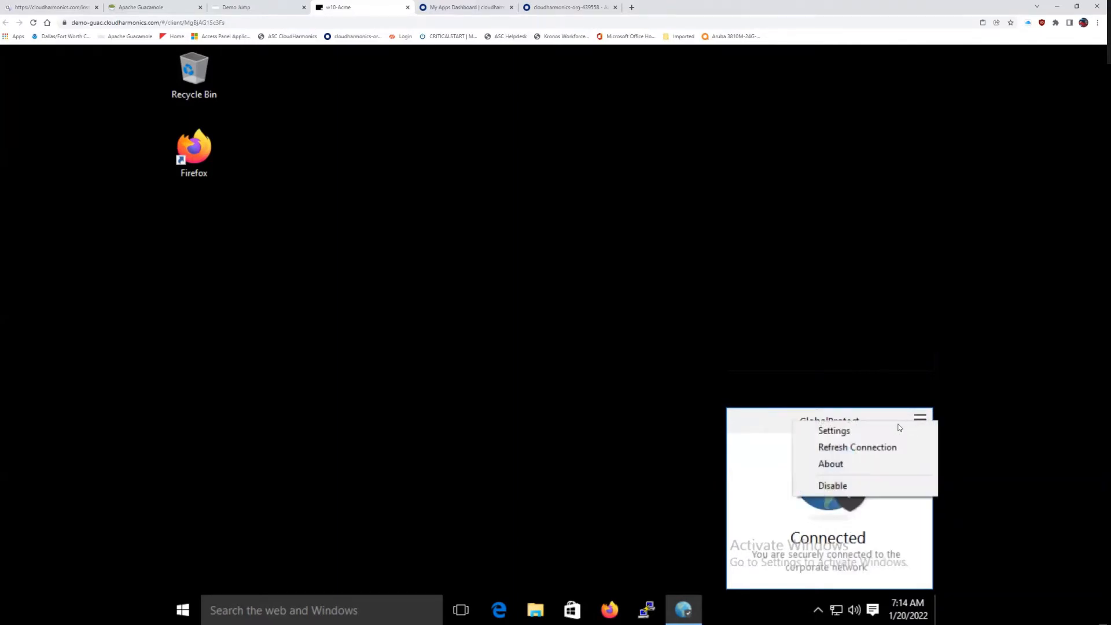
left_click(865, 432)
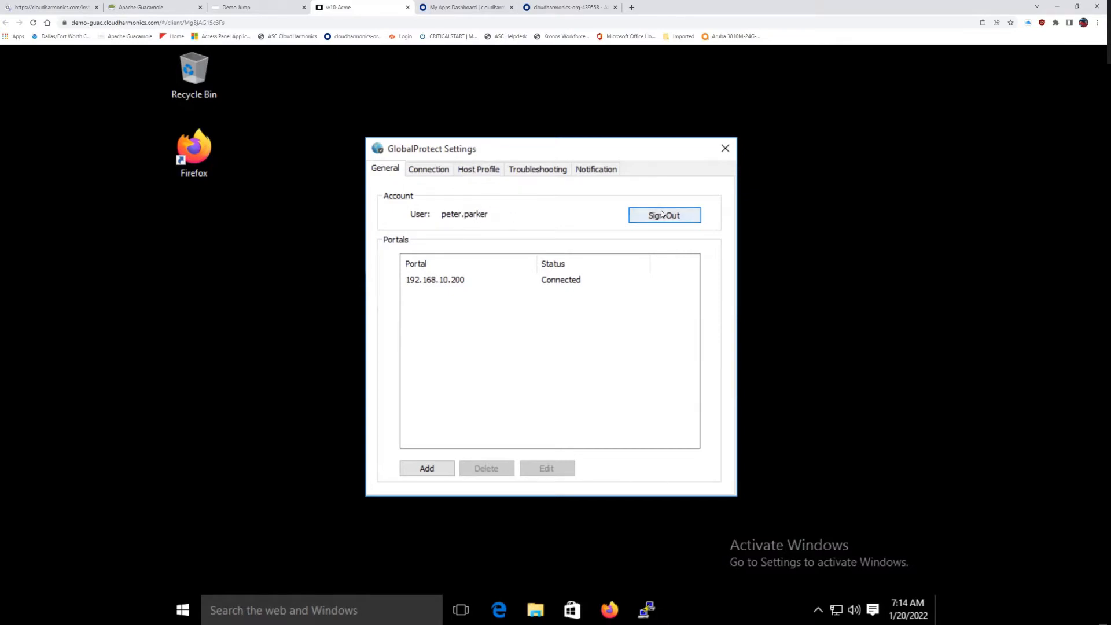
left_click(724, 147)
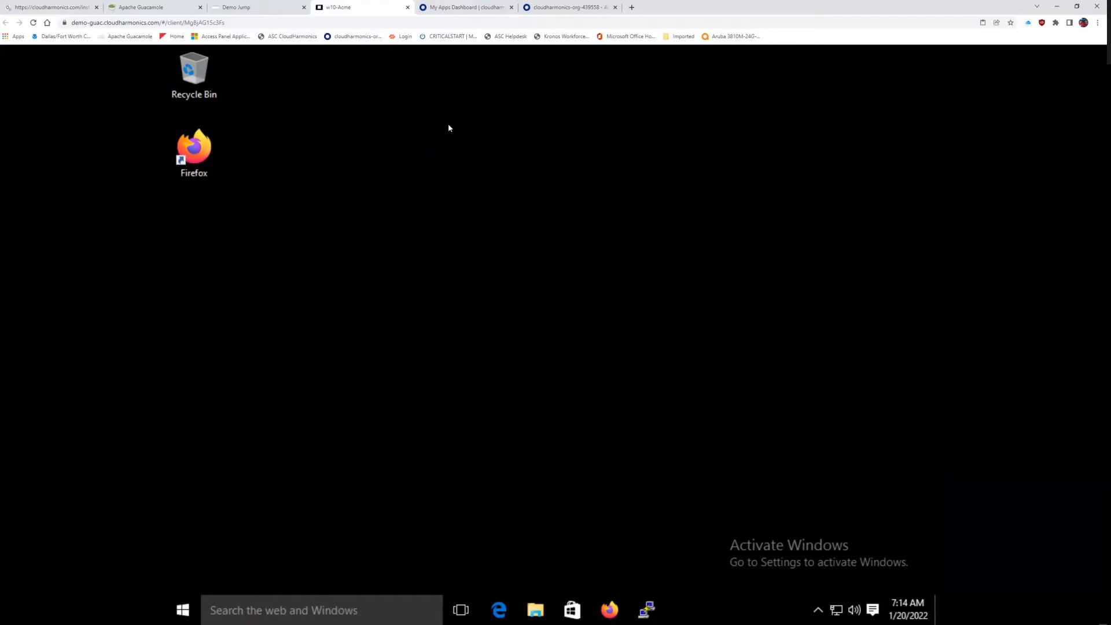
Review the GP-GW gateway's current remote users on the PA-VM firewall and compare them with the GlobalProtect status on w10-Acme.
left_click(246, 8)
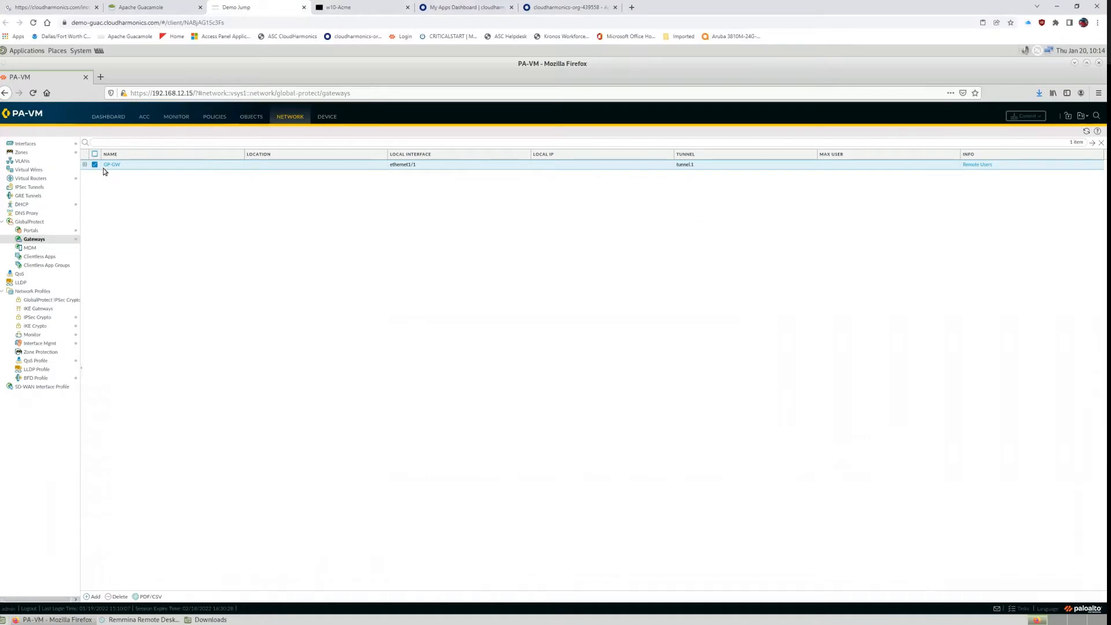
left_click(970, 165)
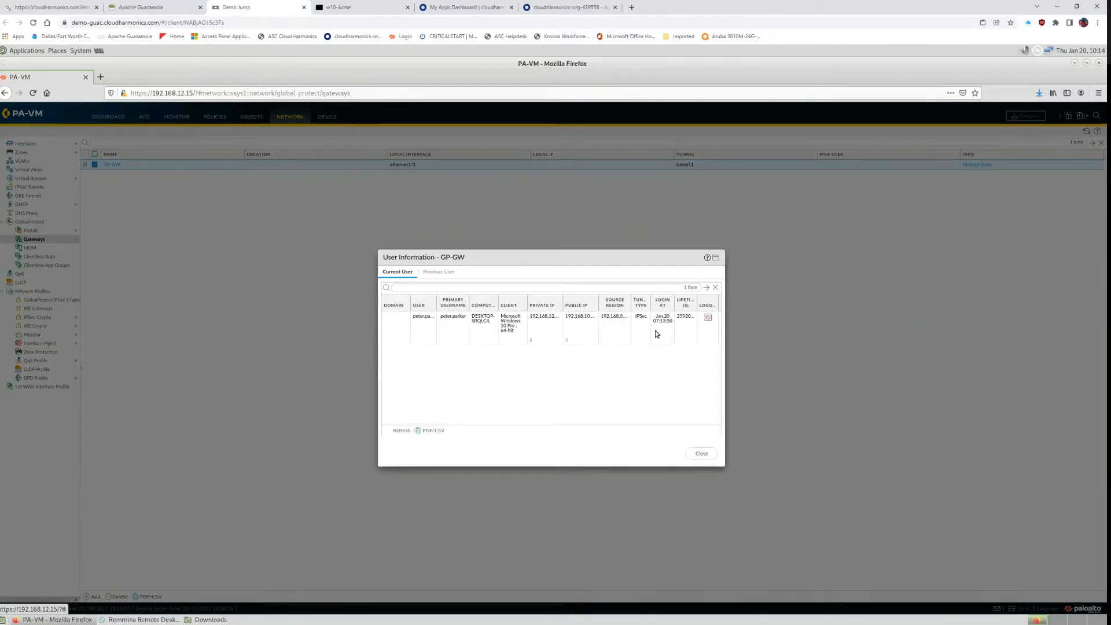
left_click(342, 8)
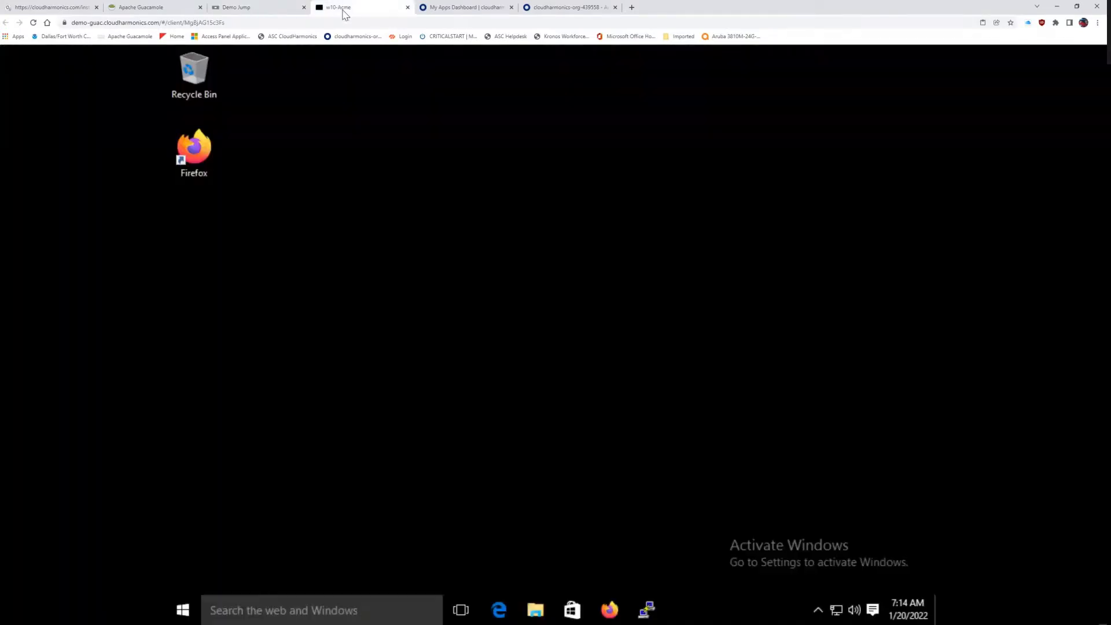
left_click(818, 611)
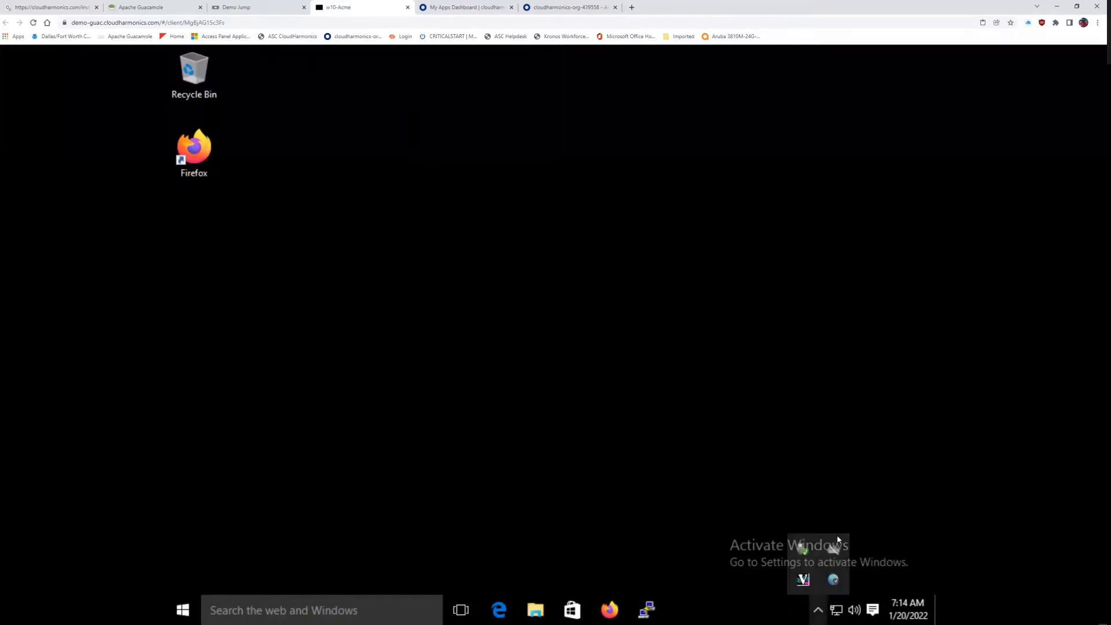
left_click(833, 585)
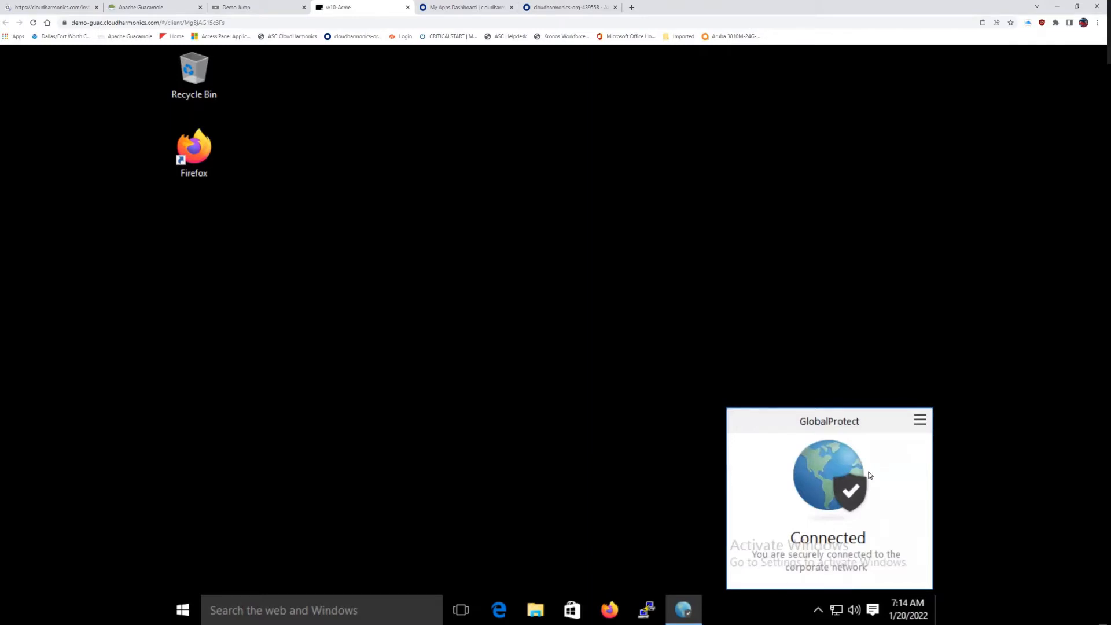
left_click(256, 7)
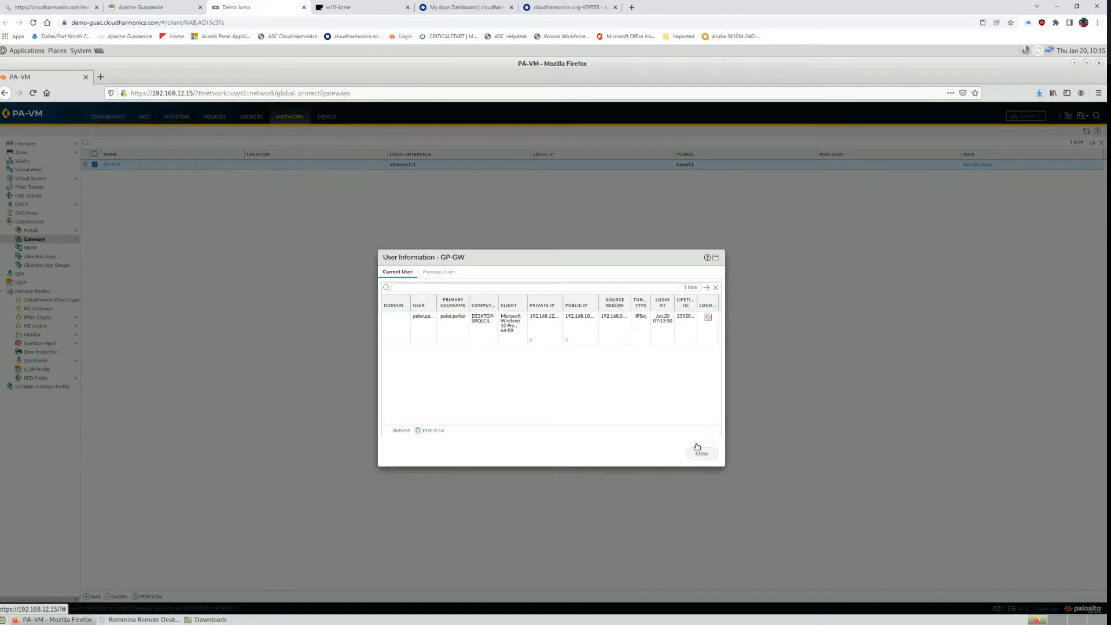
left_click(701, 453)
Examine the firewall's system log for authentication events and recheck the GP-GW gateway's current remote users.
left_click(176, 117)
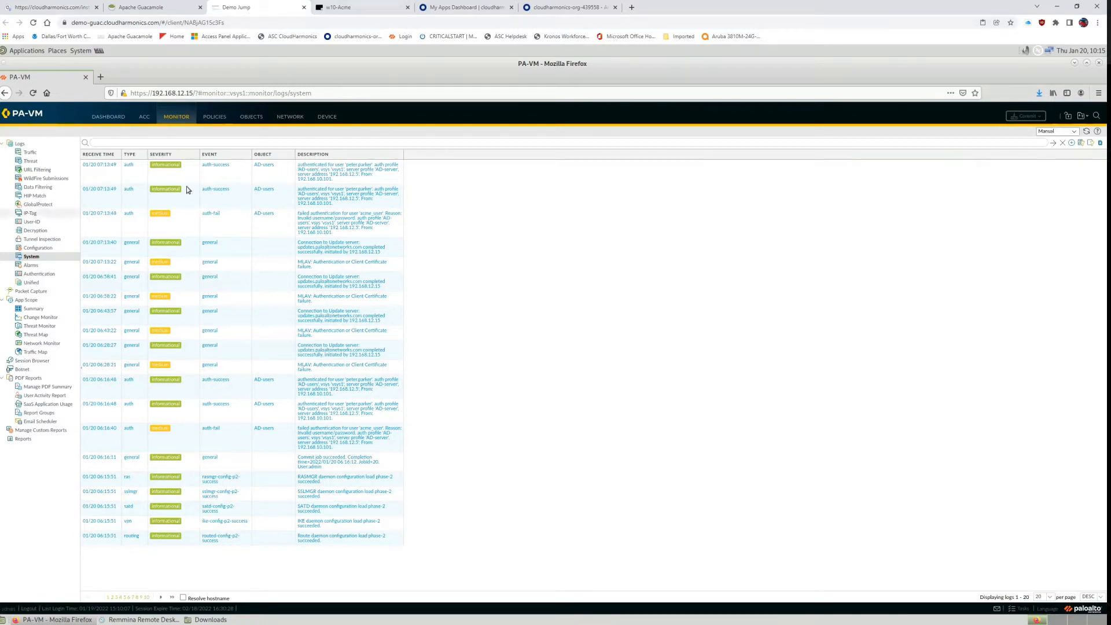
left_click(290, 117)
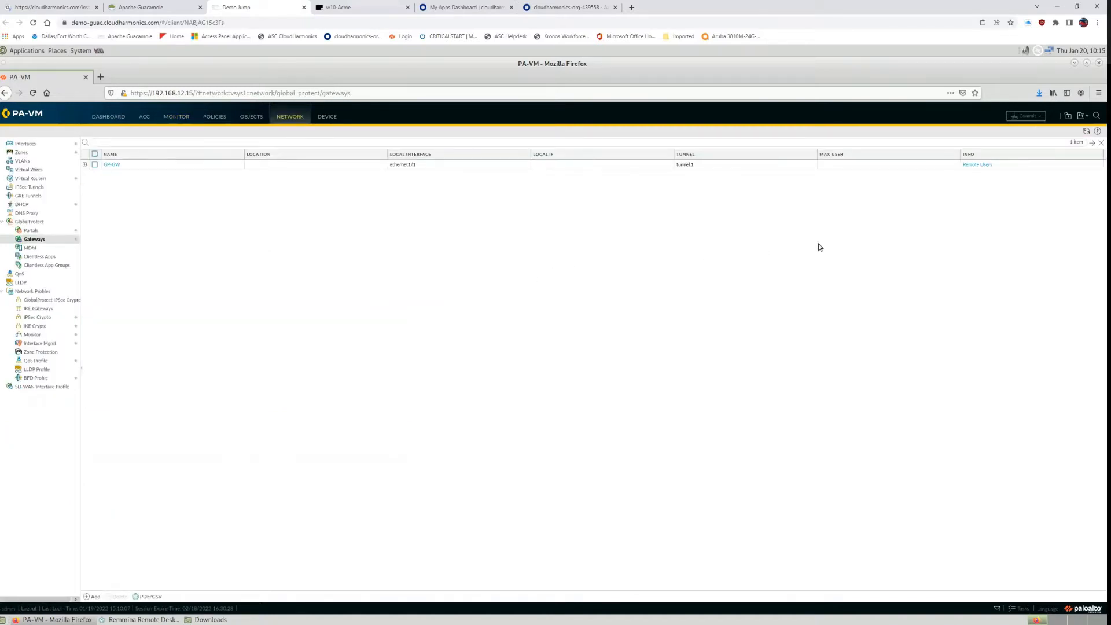
left_click(969, 166)
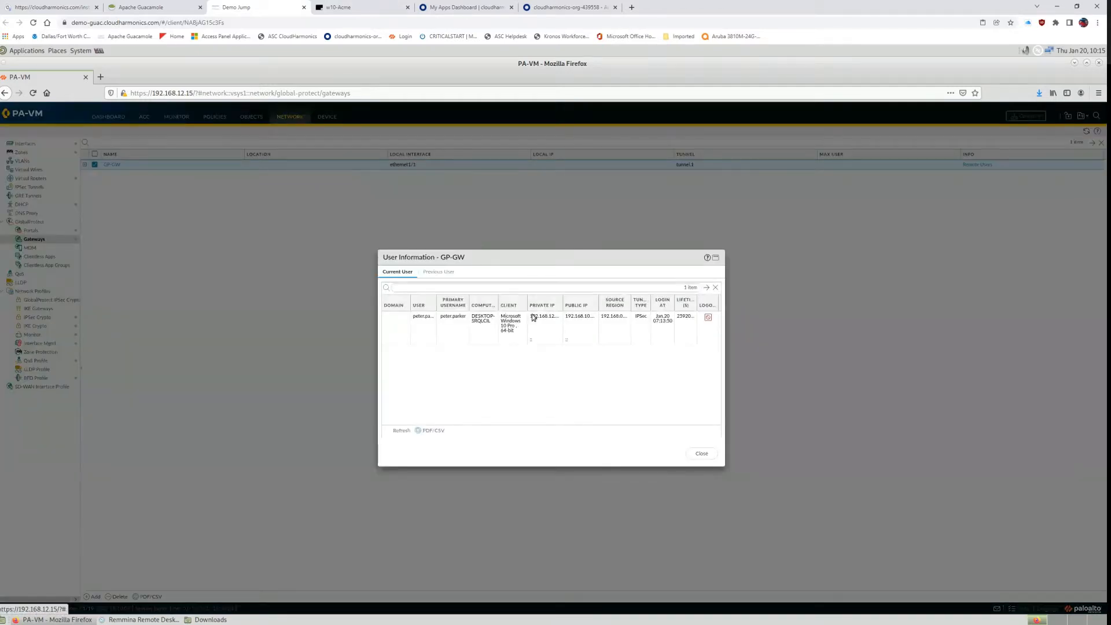
left_click(703, 341)
left_click(702, 454)
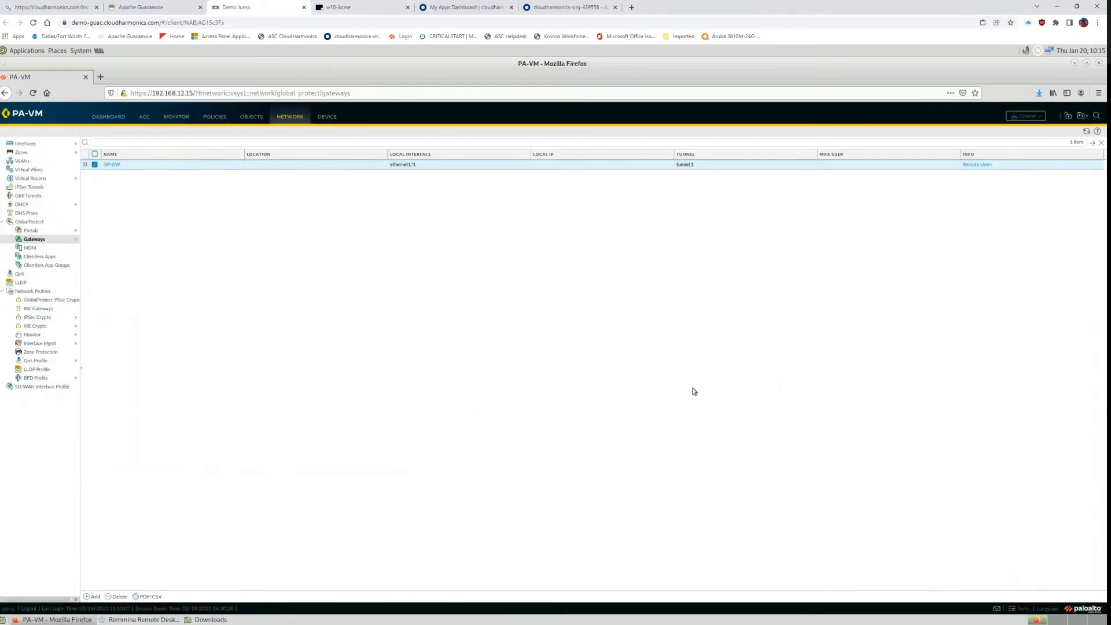
Disable the GlobalProtect connection on the w10-Acme desktop.
left_click(344, 8)
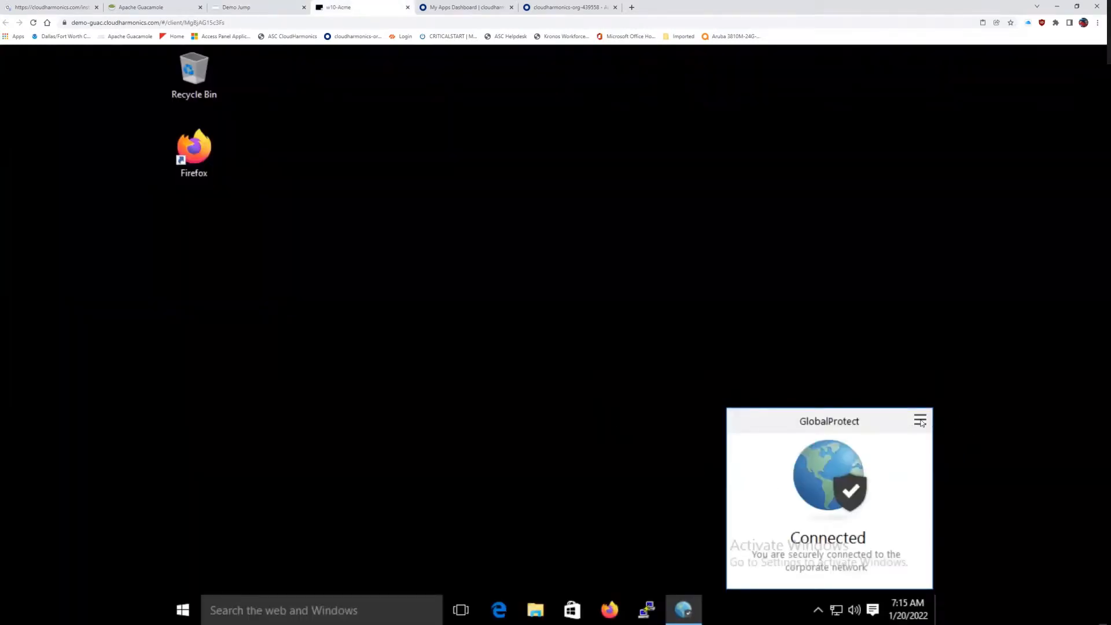
left_click(920, 421)
left_click(857, 484)
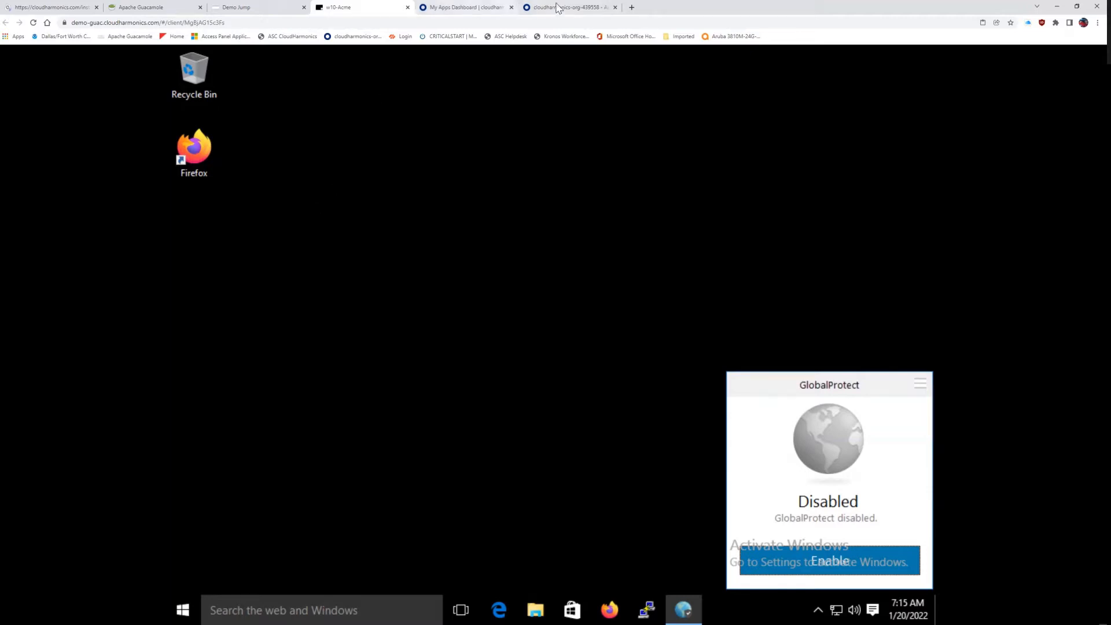
In the Okta admin console, search the app catalog for "palo" and start adding the SAML integration Palo Alto Networks - GlobalProtect.
left_click(470, 7)
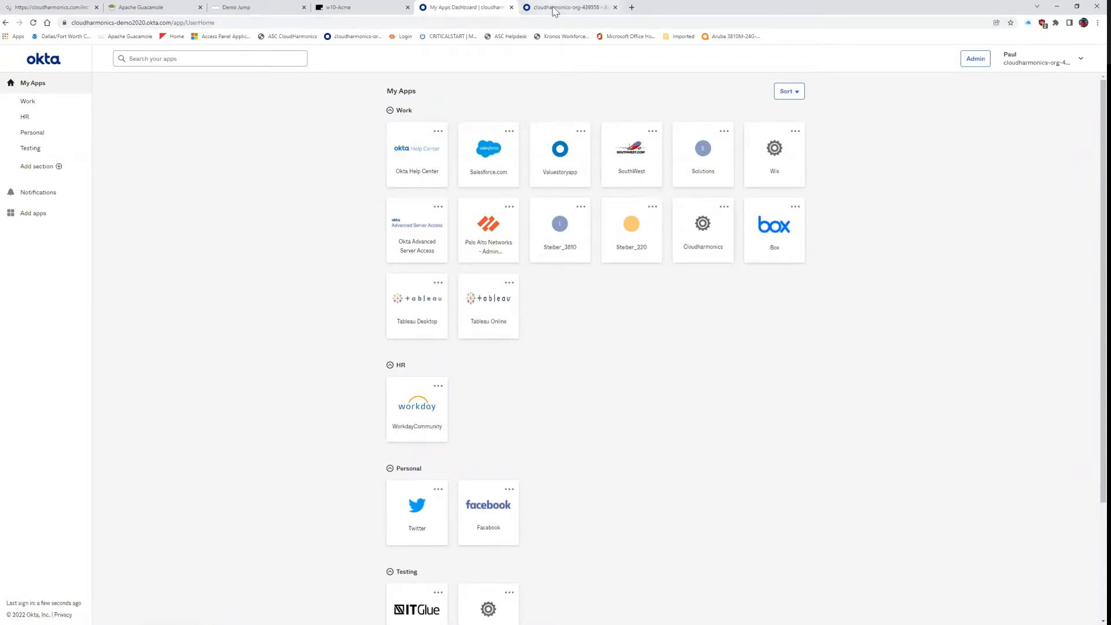
left_click(554, 8)
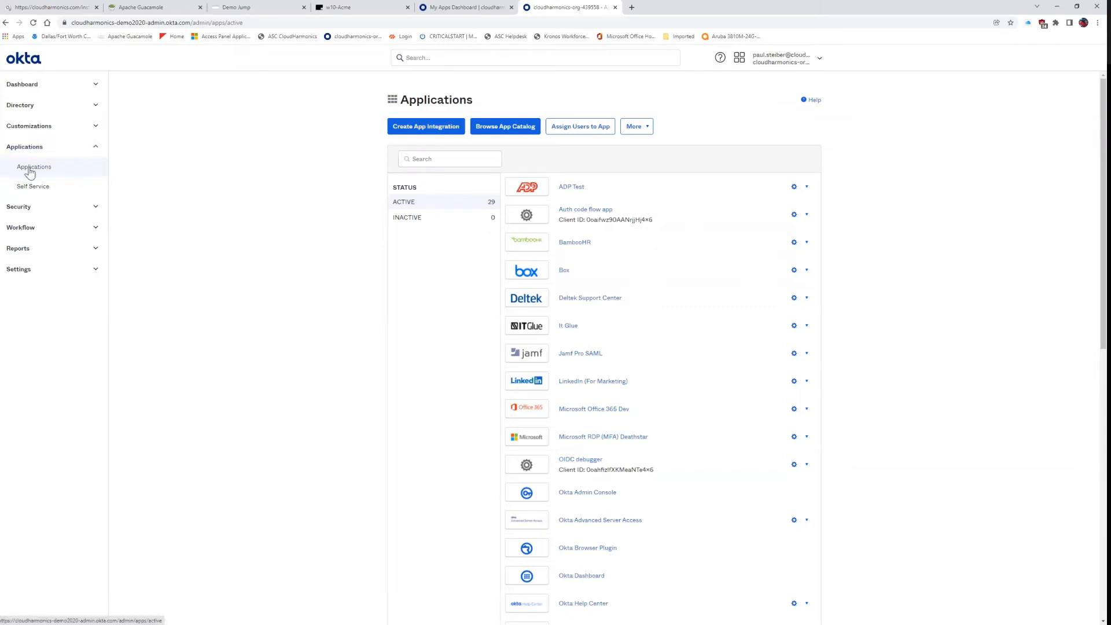
left_click(503, 133)
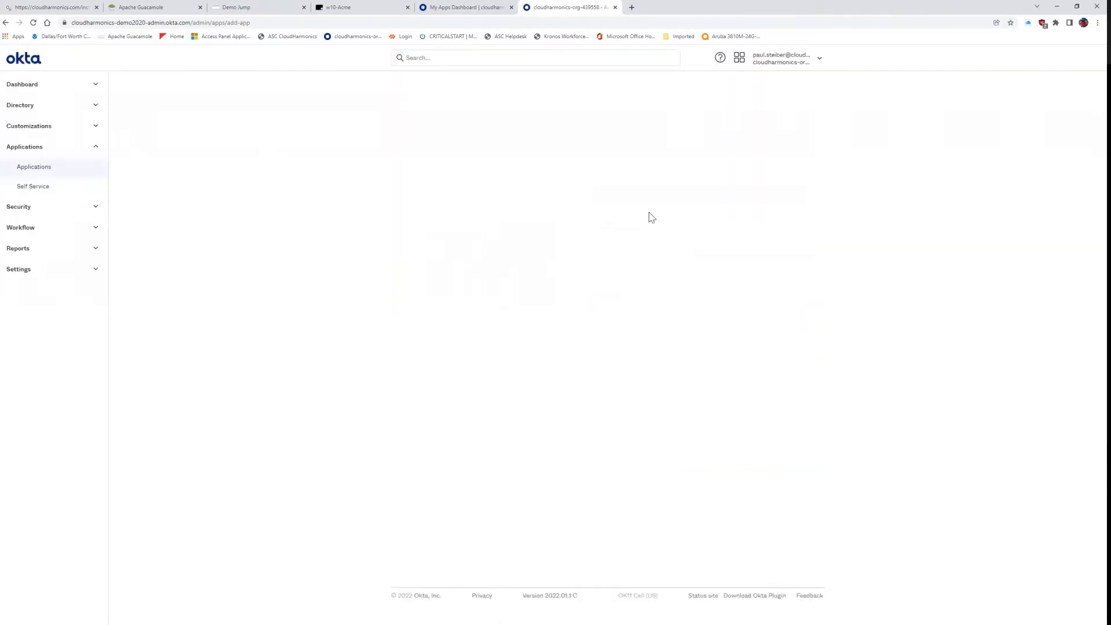
left_click(519, 149)
type("P")
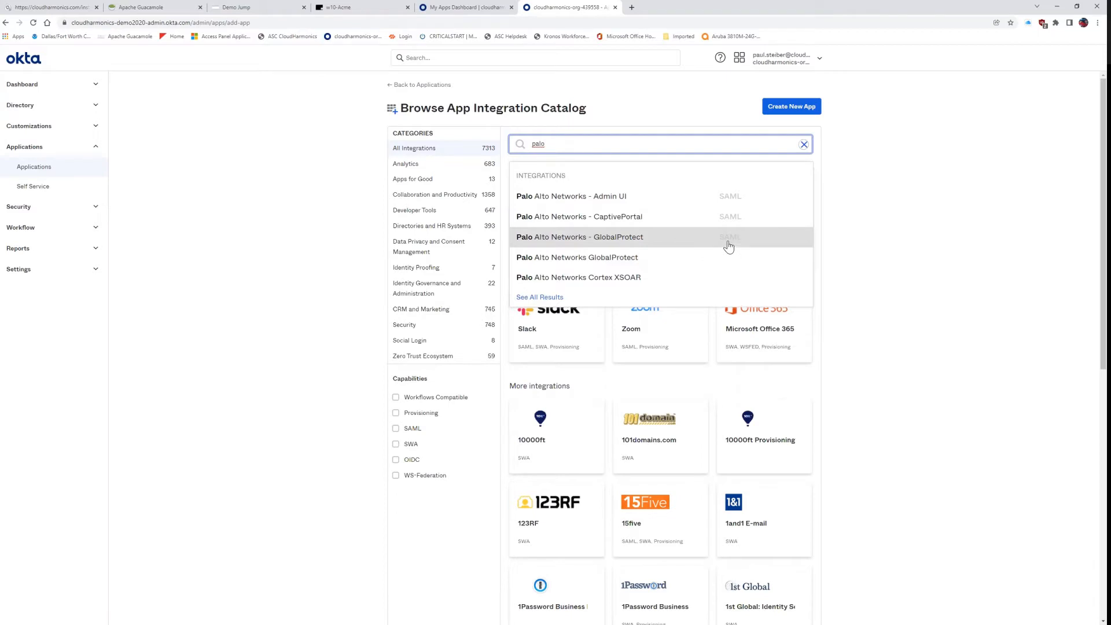
left_click(609, 240)
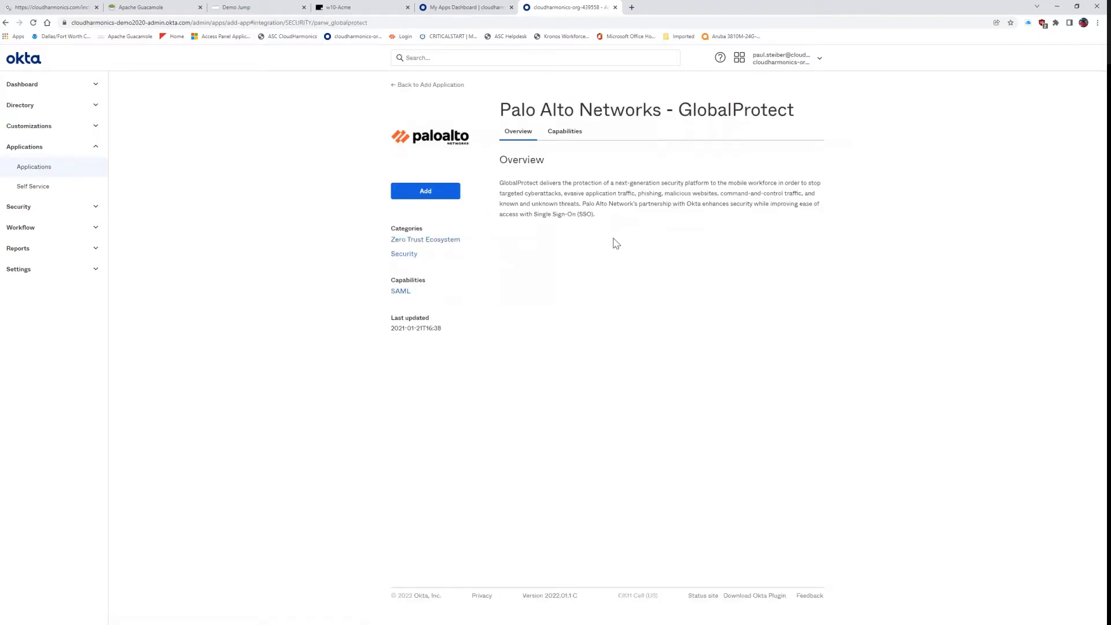
left_click(400, 194)
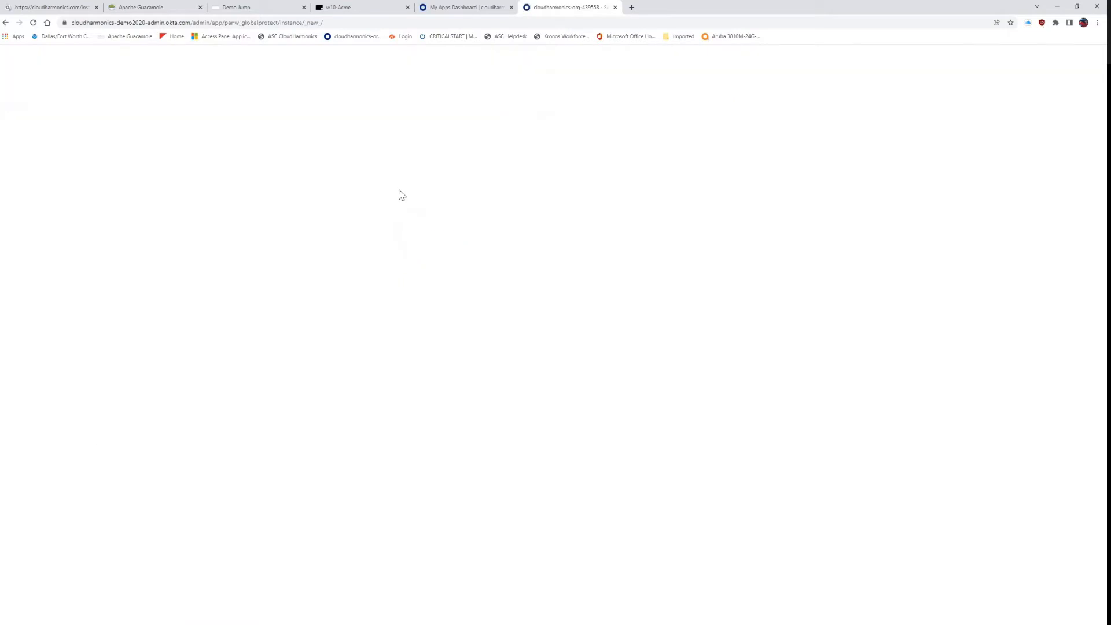
Review the application label and Base URL fields, and check the Ethernet interface addresses on the PA-VM firewall.
triple_click(591, 193)
left_click(517, 202)
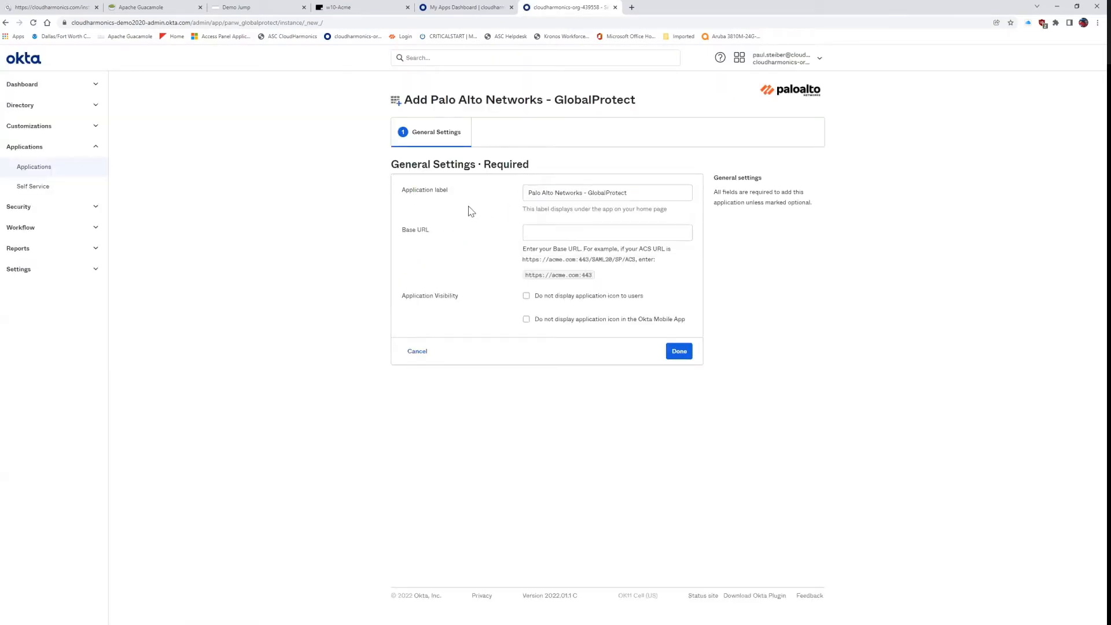
left_click(531, 230)
left_click(534, 230)
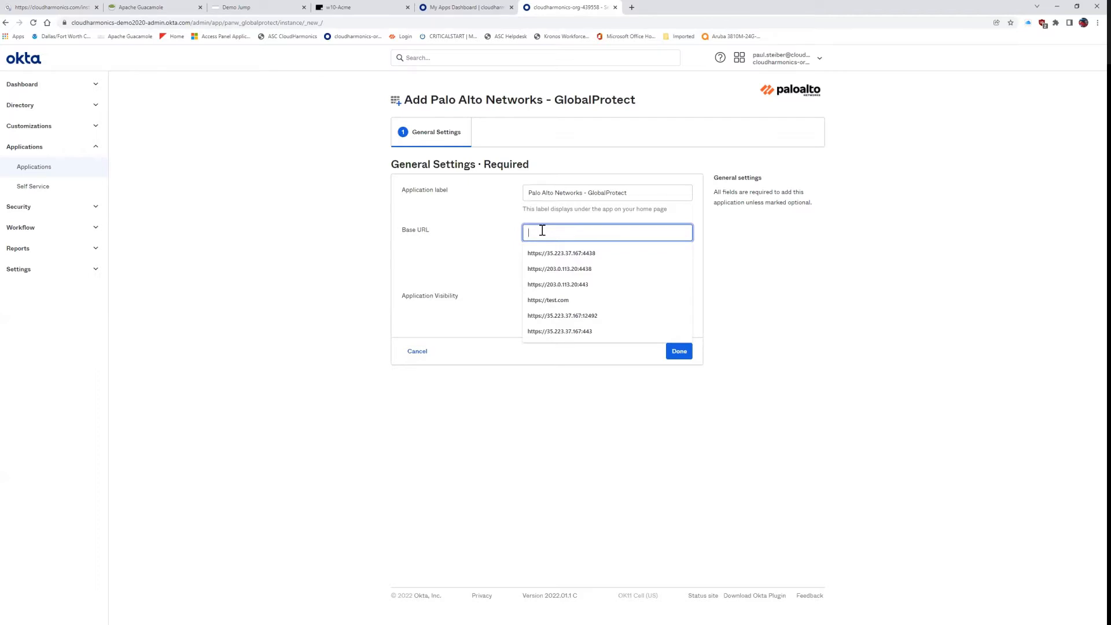
left_click(249, 8)
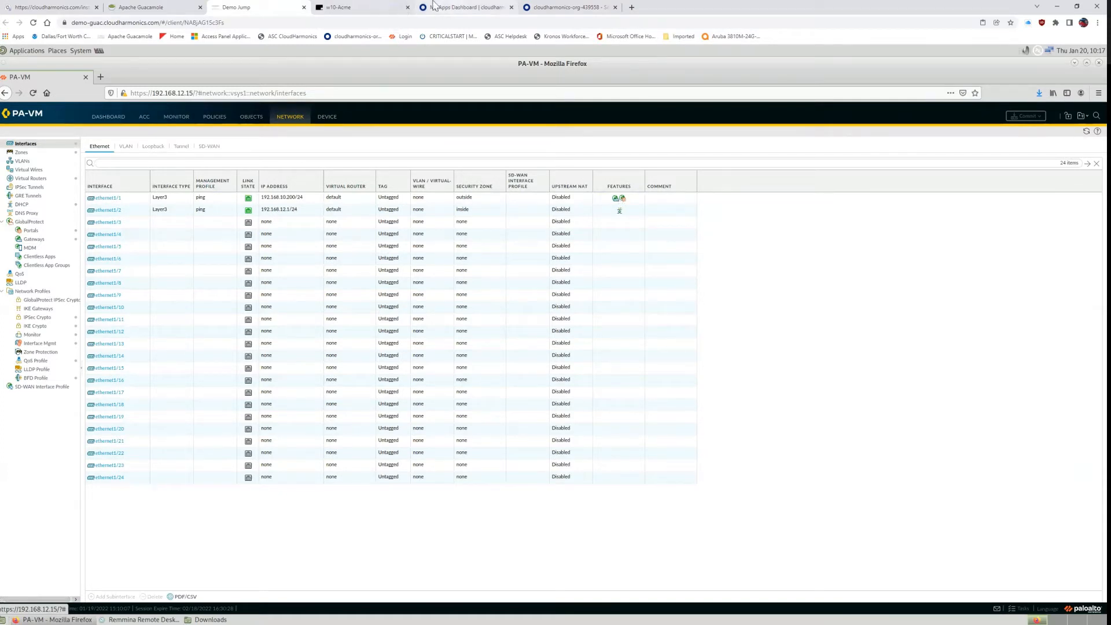
left_click(546, 8)
left_click(547, 232)
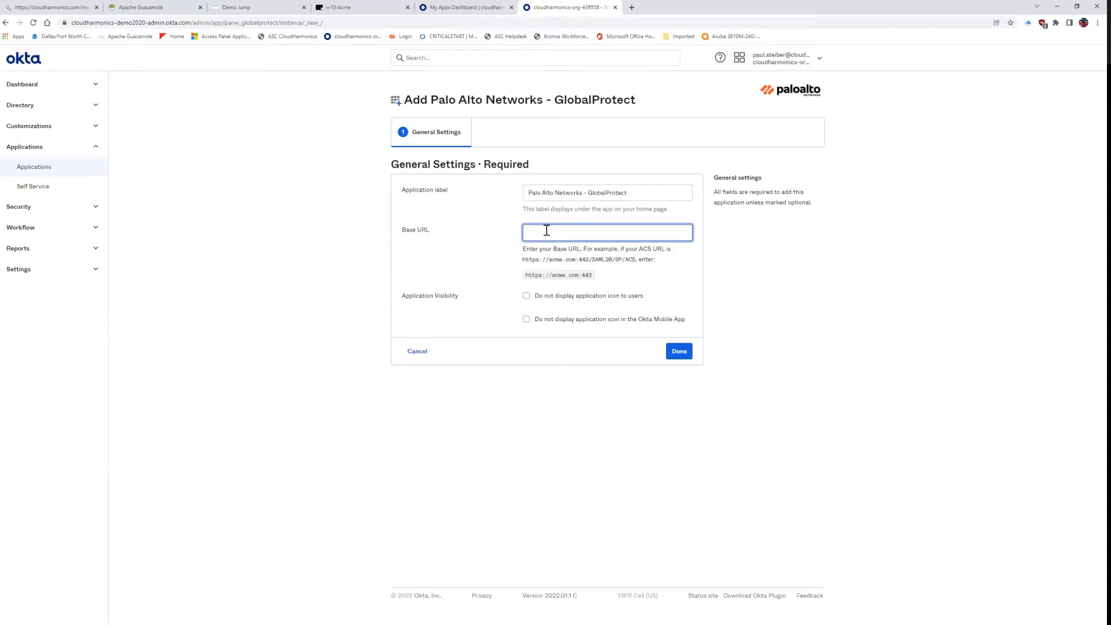
type("999")
type("2")
type(".14")
key("Home")
type("https://99.72.24.139:")
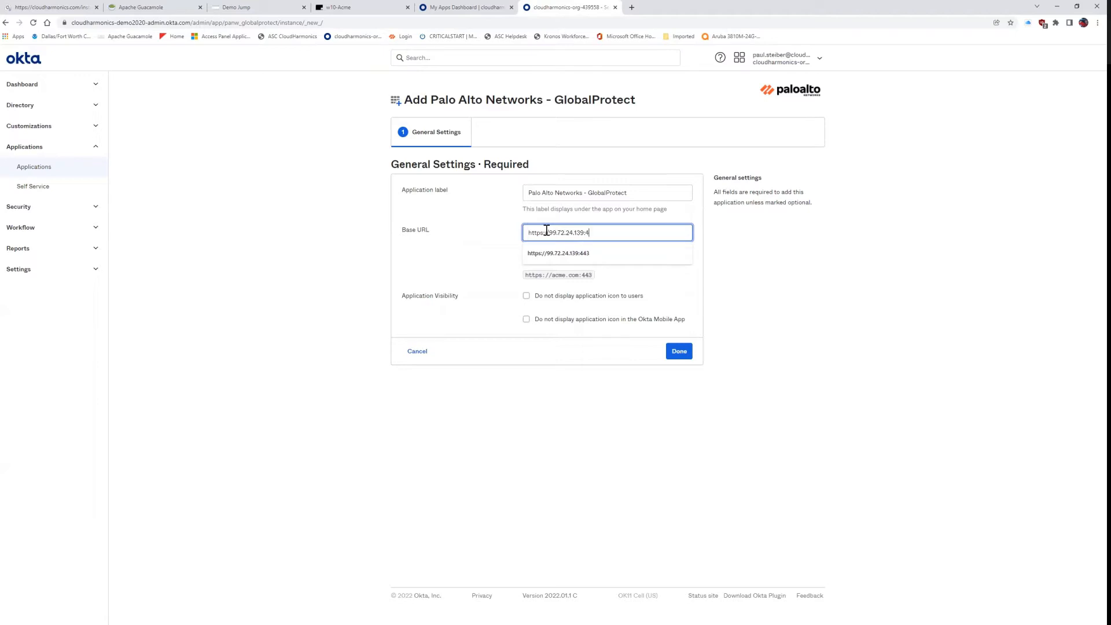
type("443")
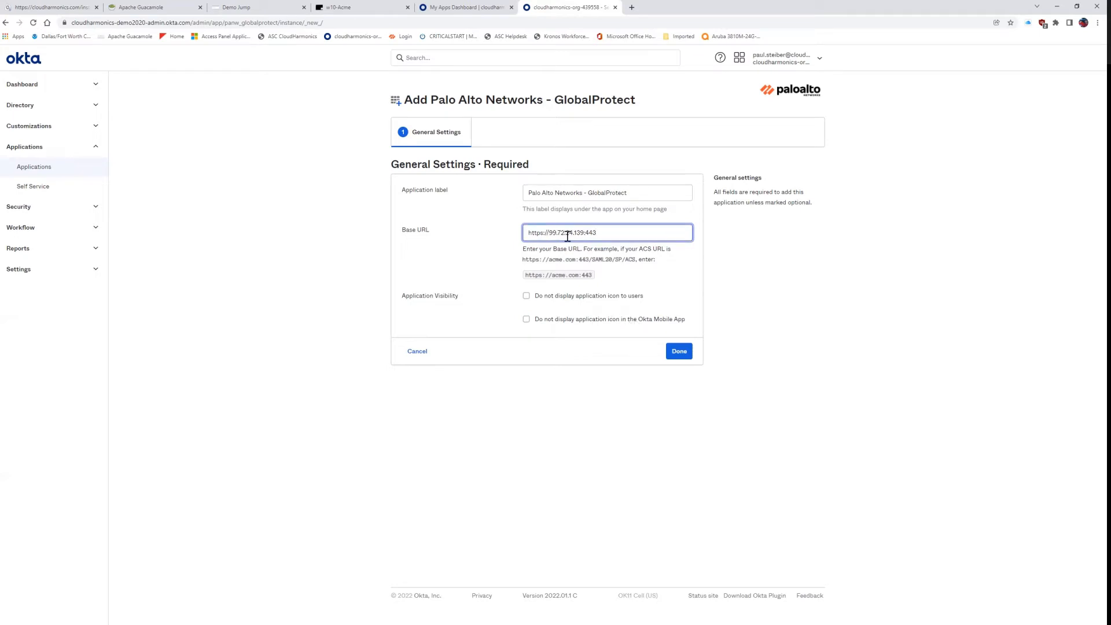
left_click(676, 352)
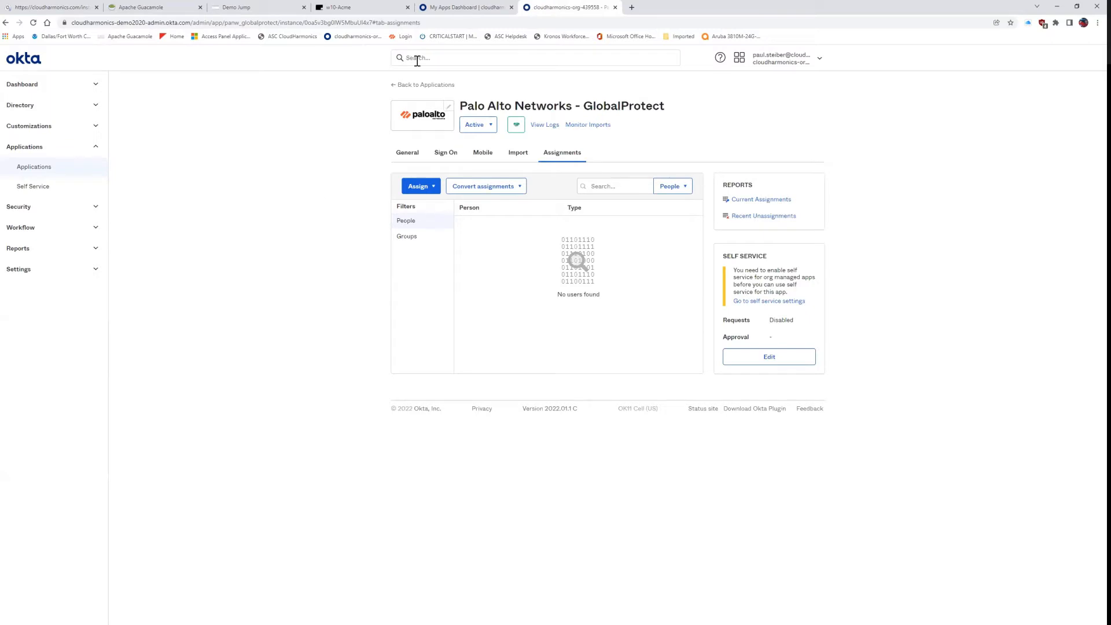
left_click(257, 12)
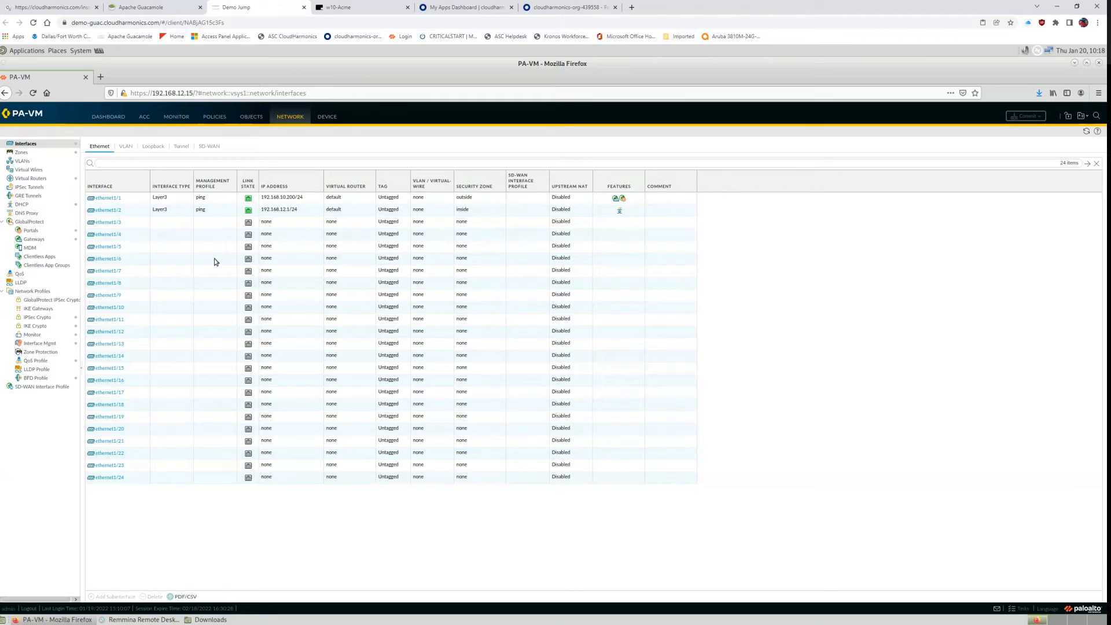
left_click(554, 7)
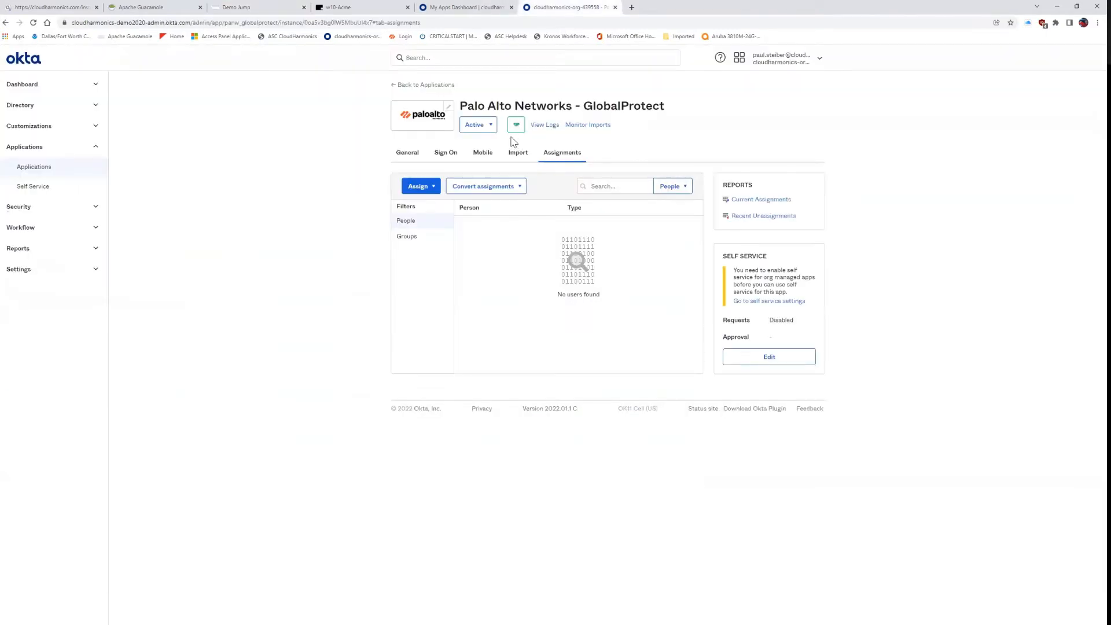
Open the GlobalProtect app's Sign On settings and review the SAML 2.0 setup instructions.
left_click(454, 153)
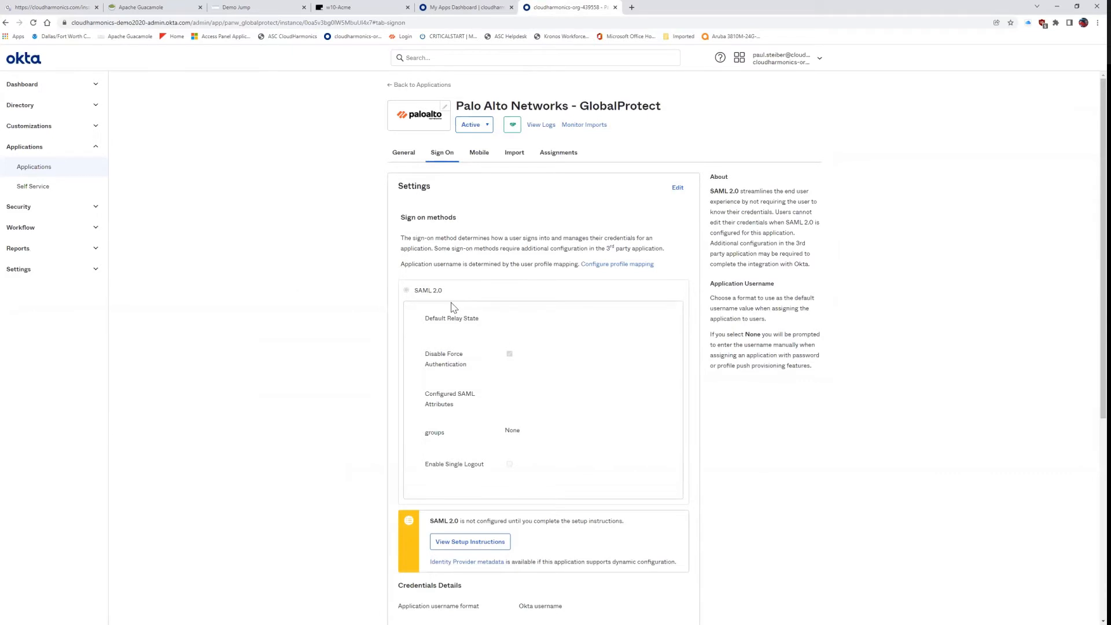
scroll(452, 309, "down", 4)
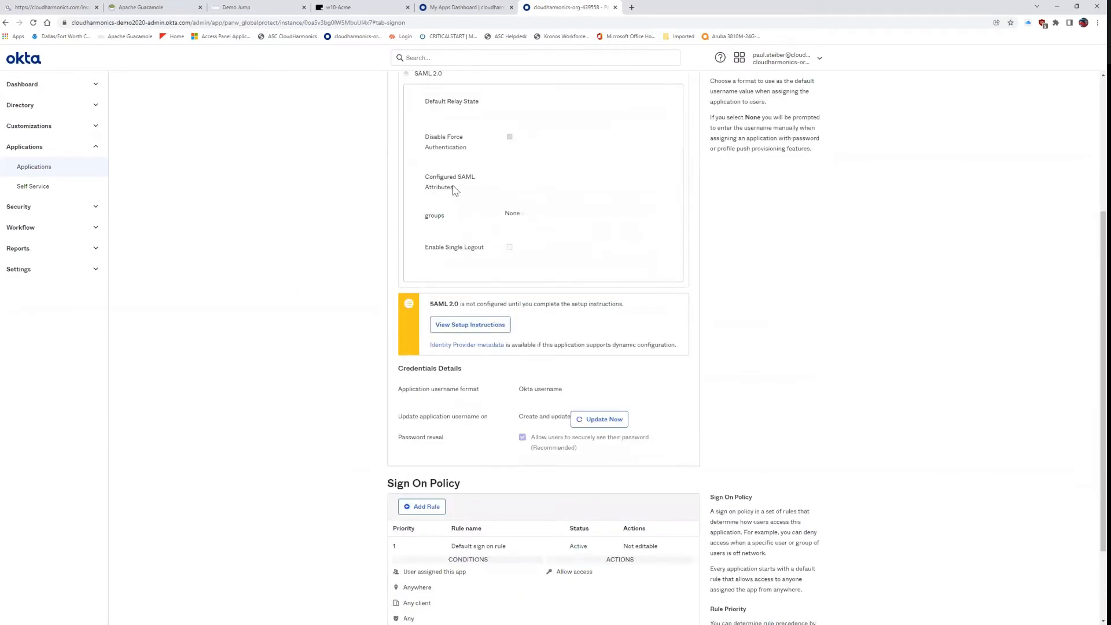
left_click(482, 323)
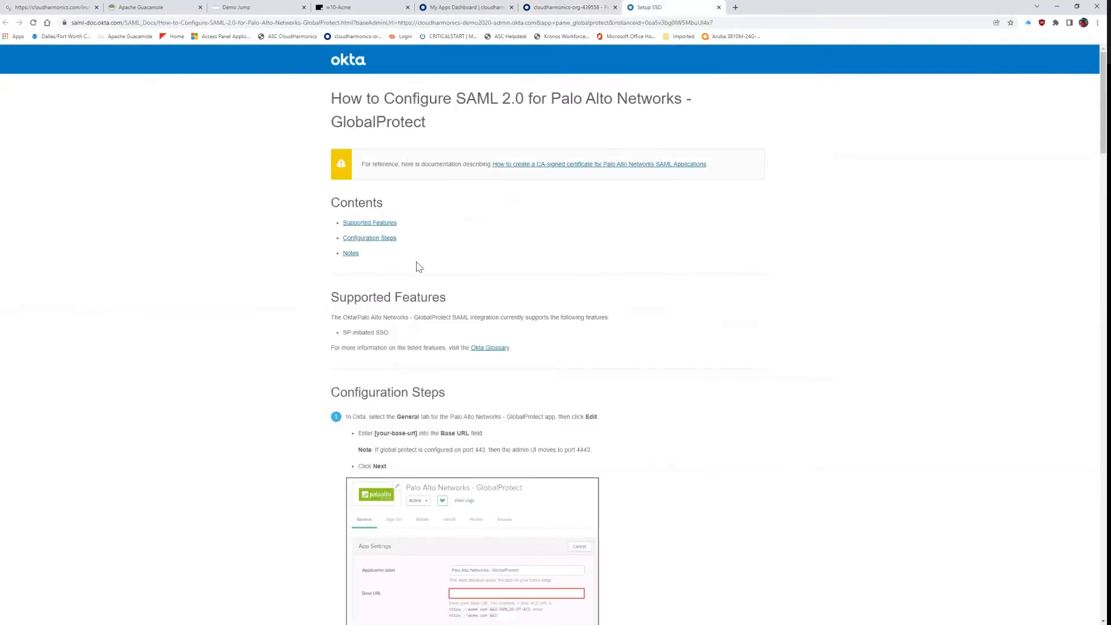
scroll(422, 286, "down", 10)
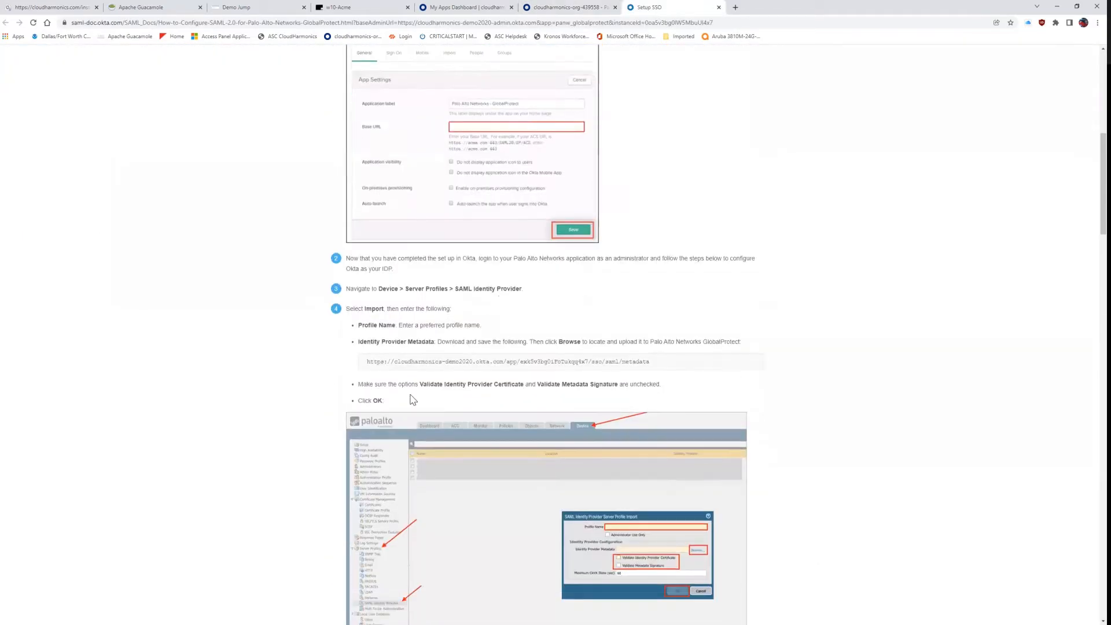
scroll(413, 286, "up", 10)
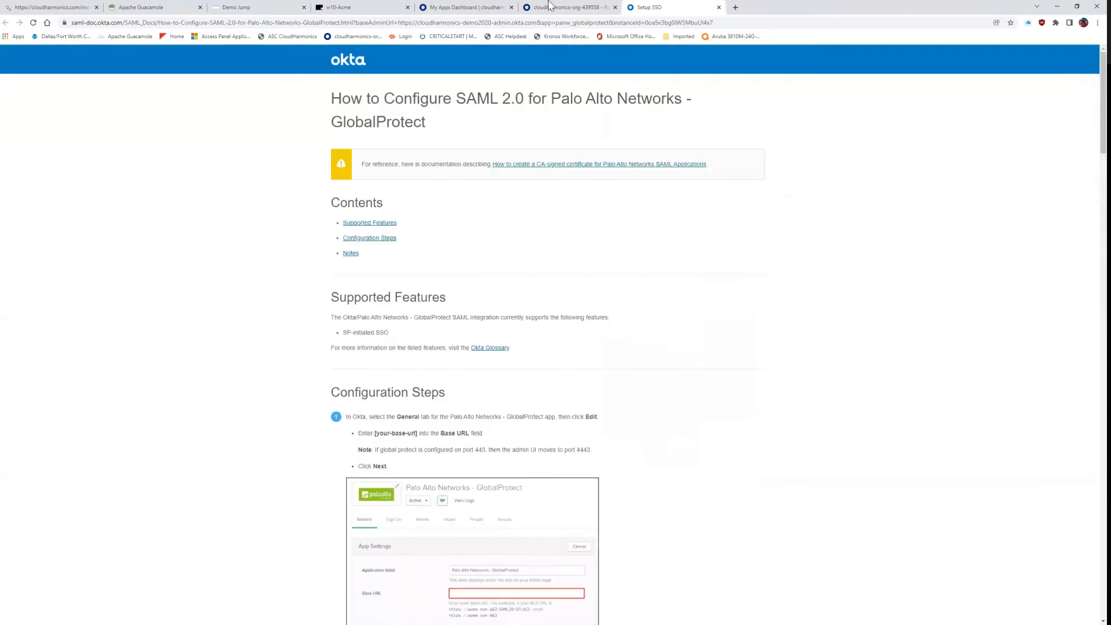
left_click(550, 9)
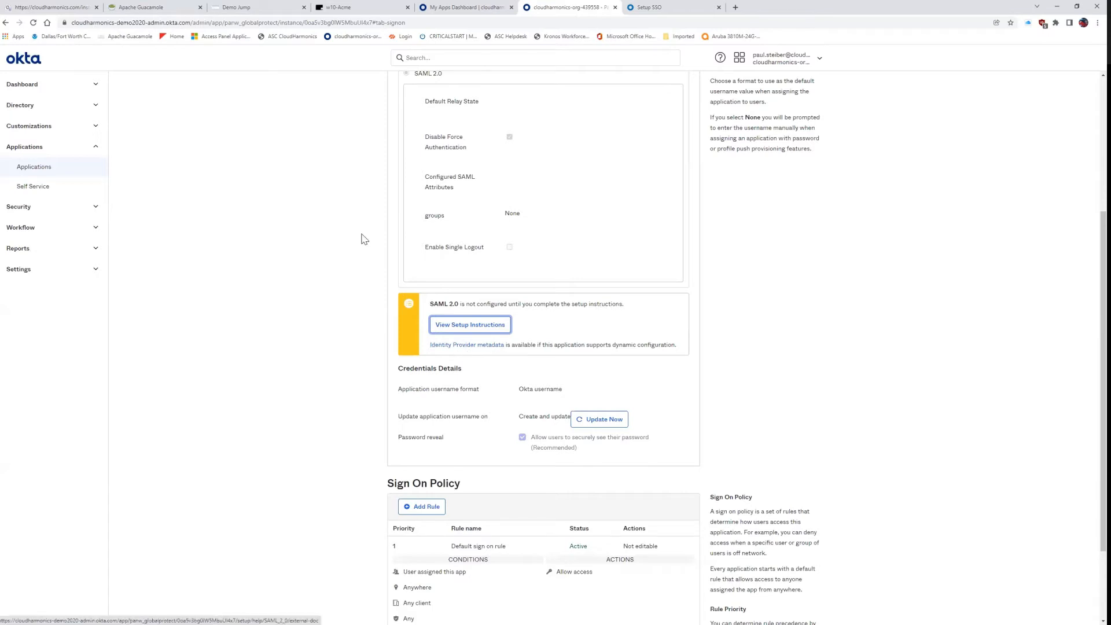
Switch to the Demo Jump desktop and open the cloudharmonics-demo2020 Okta admin console in a new Firefox tab.
left_click(244, 7)
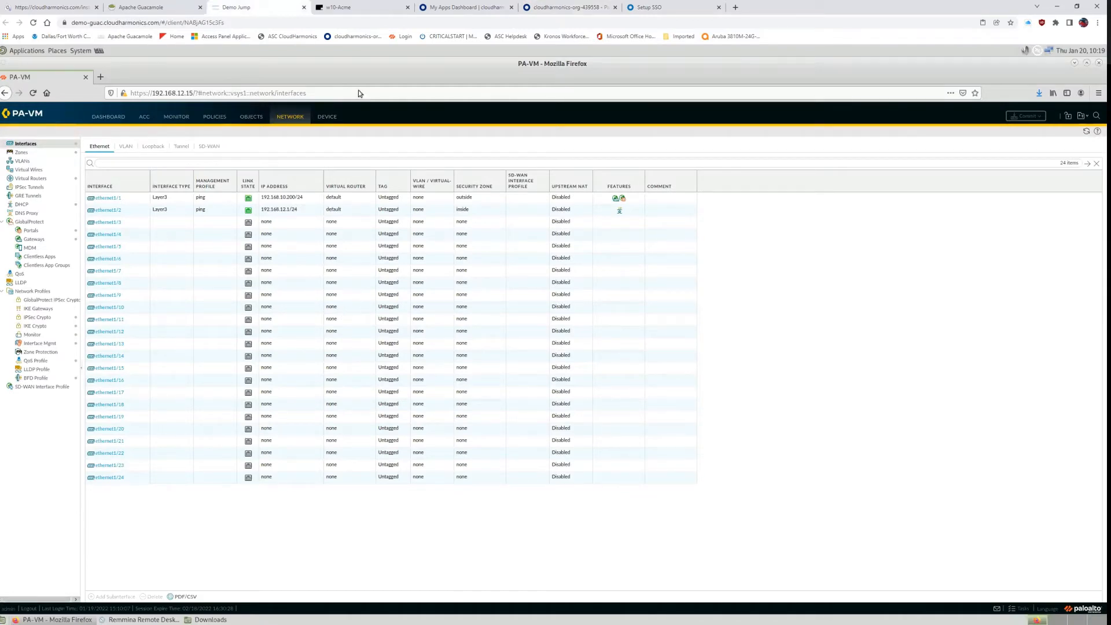
left_click(572, 14)
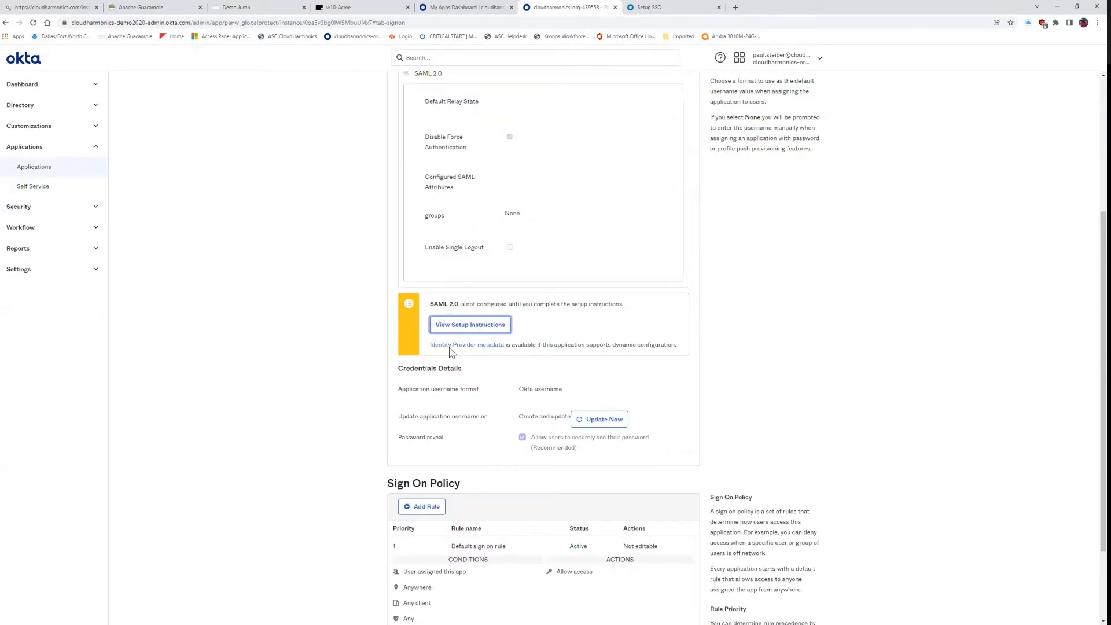
left_click(248, 10)
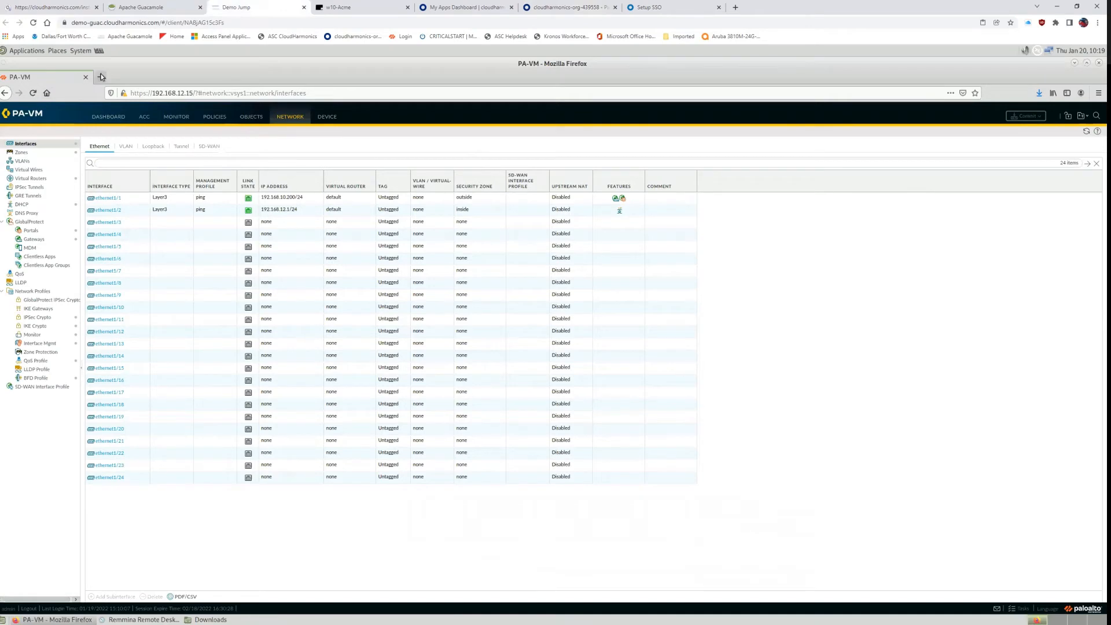
key("ctrl+t")
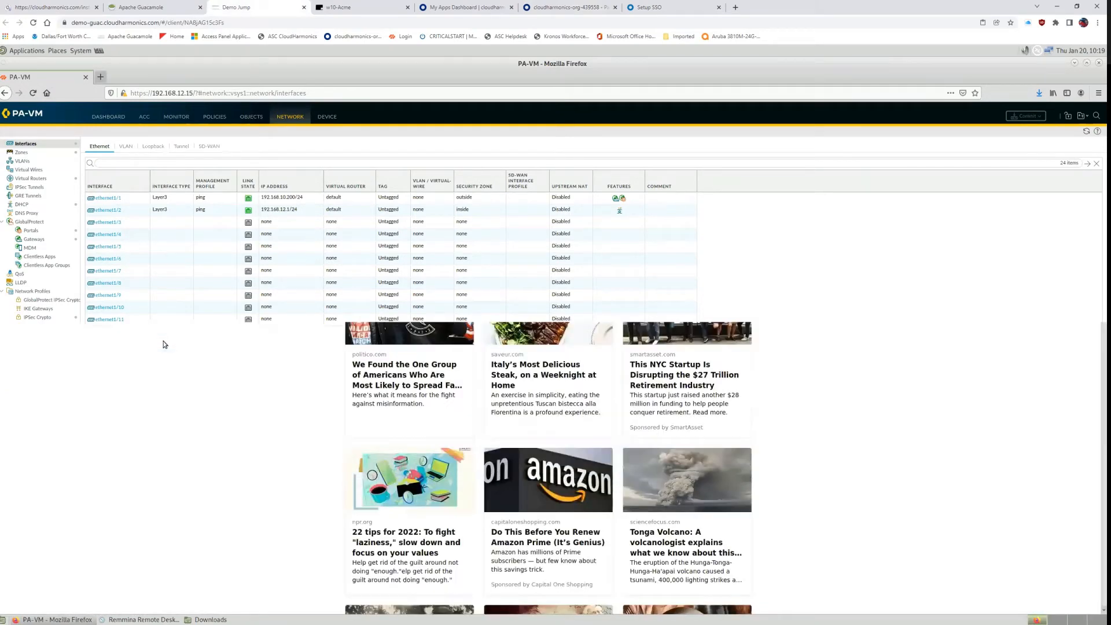
type("clou")
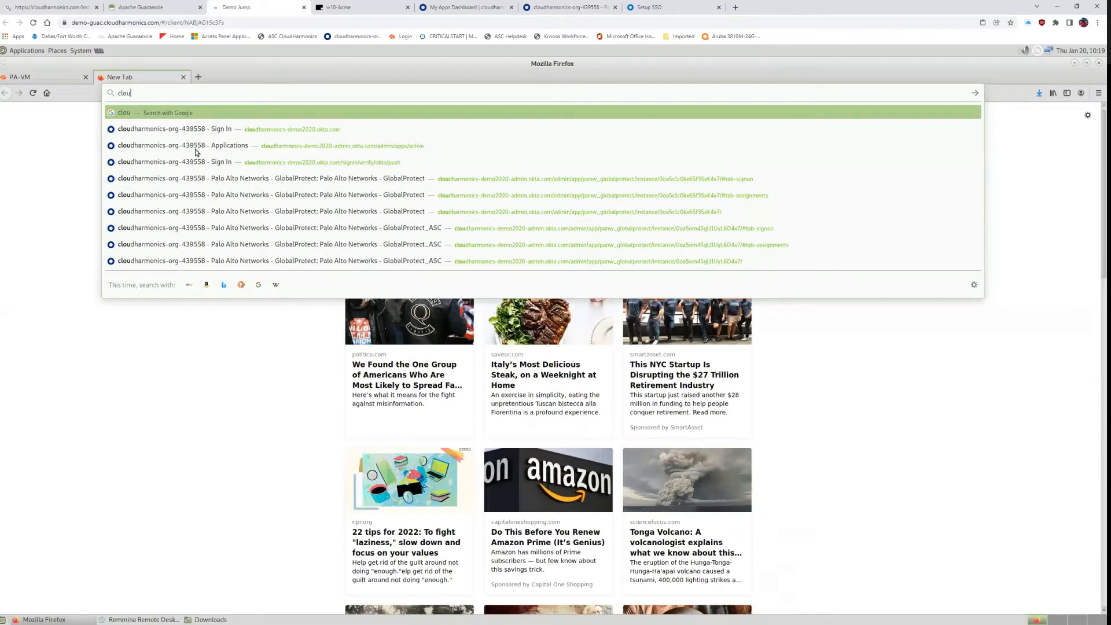
left_click(192, 131)
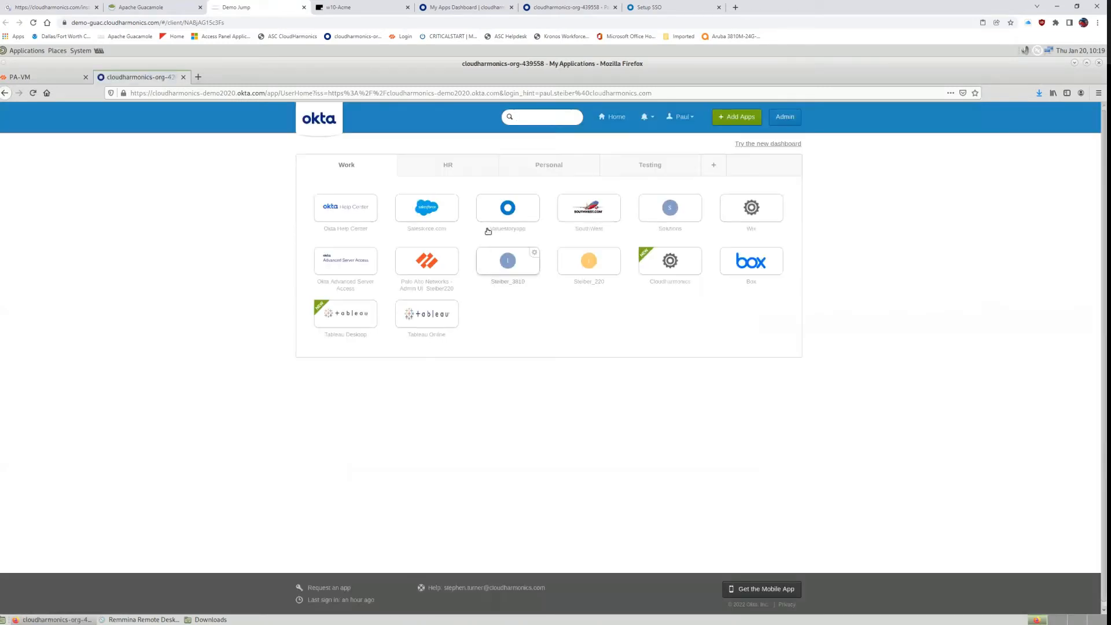
left_click(782, 121)
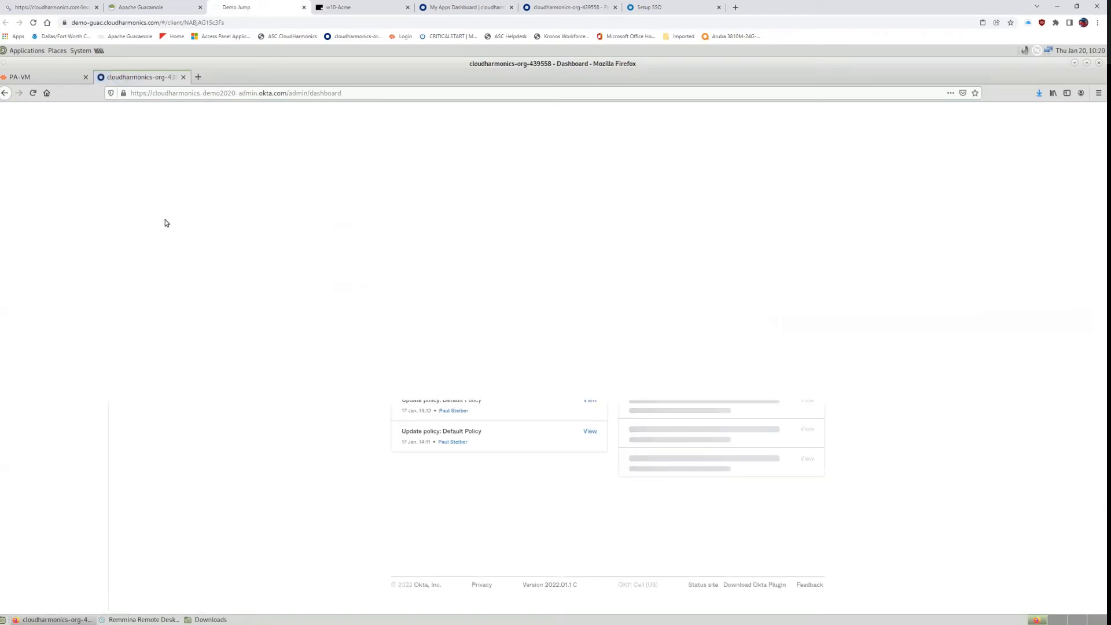
Search the Okta applications for "pal" and open the Sign On settings of Palo Alto Networks - GlobalProtect.
left_click(26, 303)
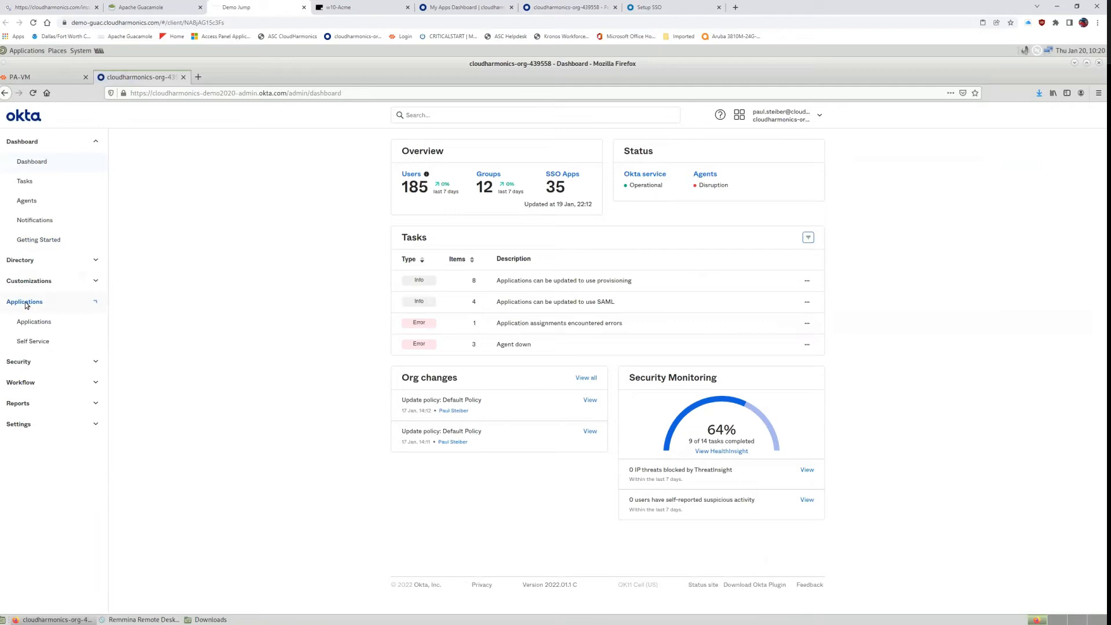
left_click(30, 321)
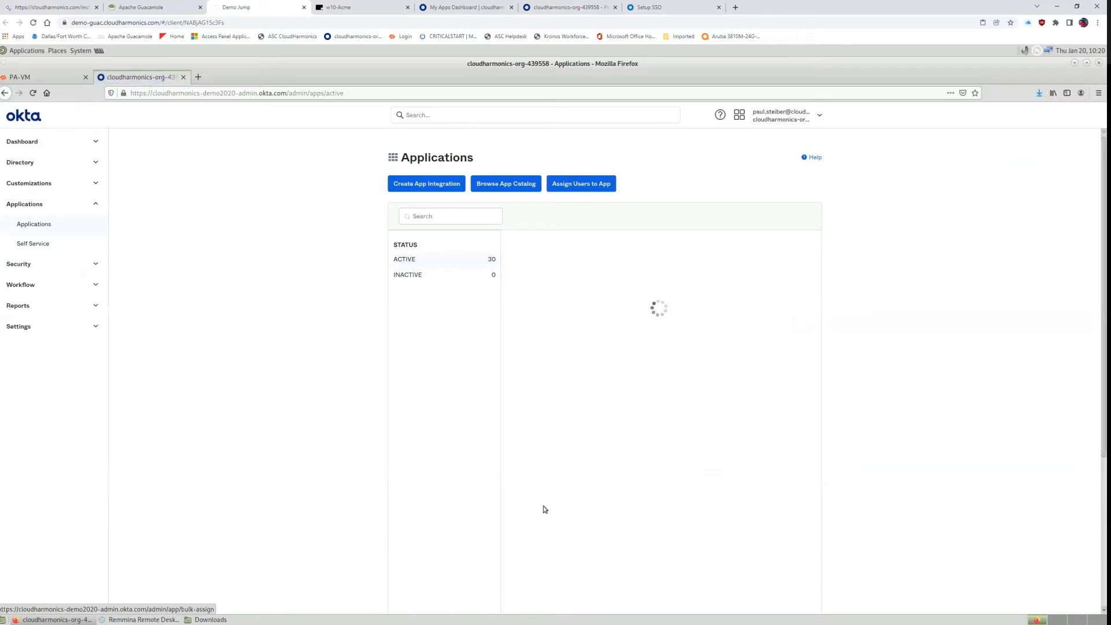
left_click(426, 215)
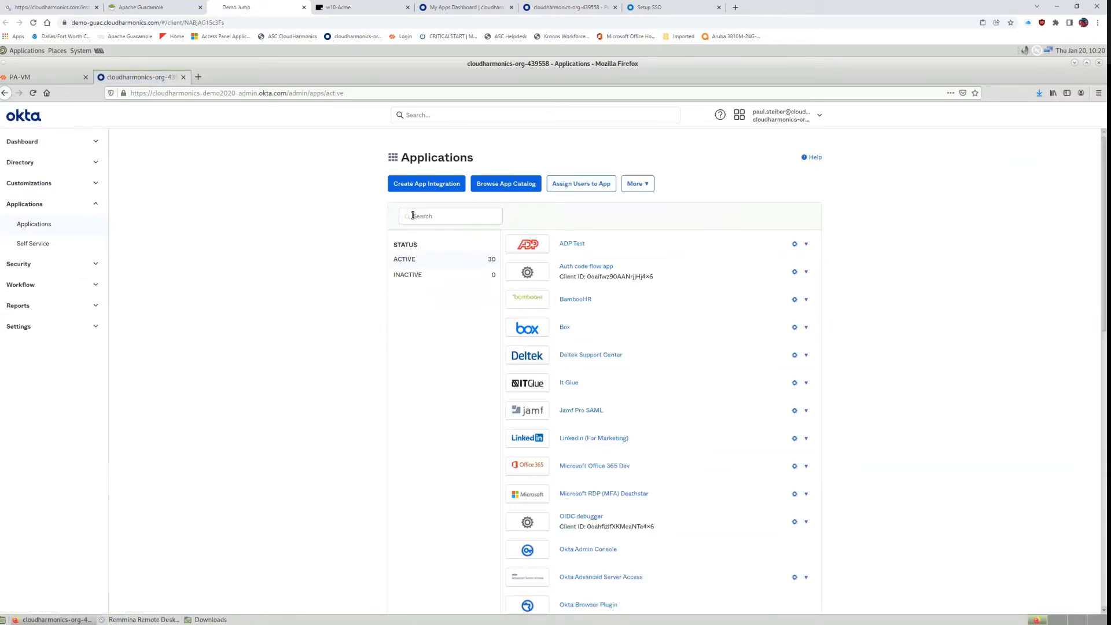
type("pal")
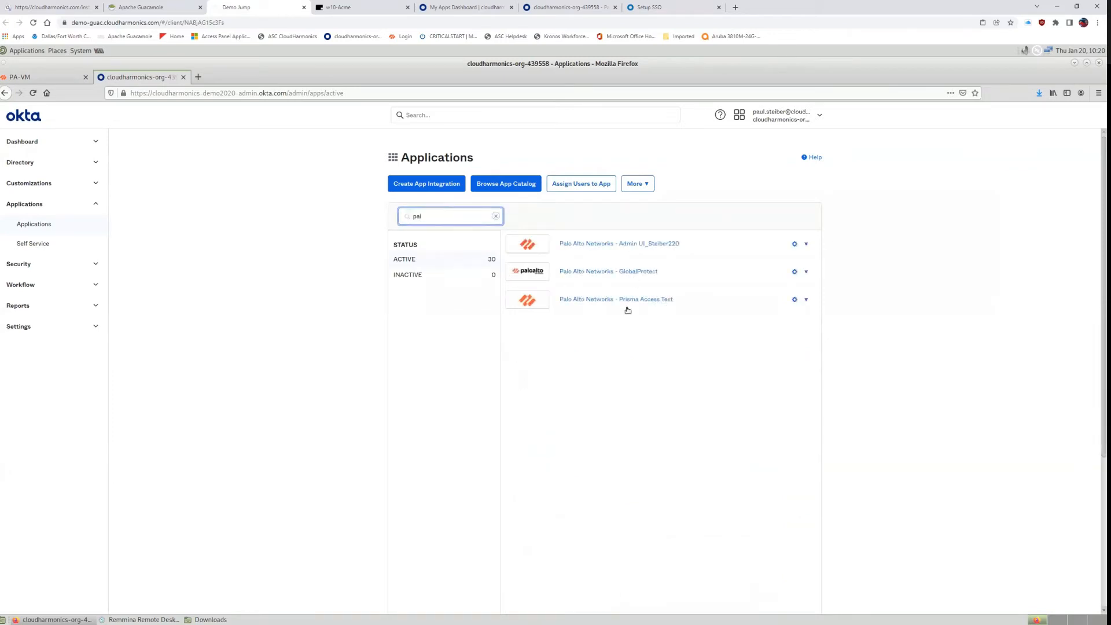
left_click(607, 277)
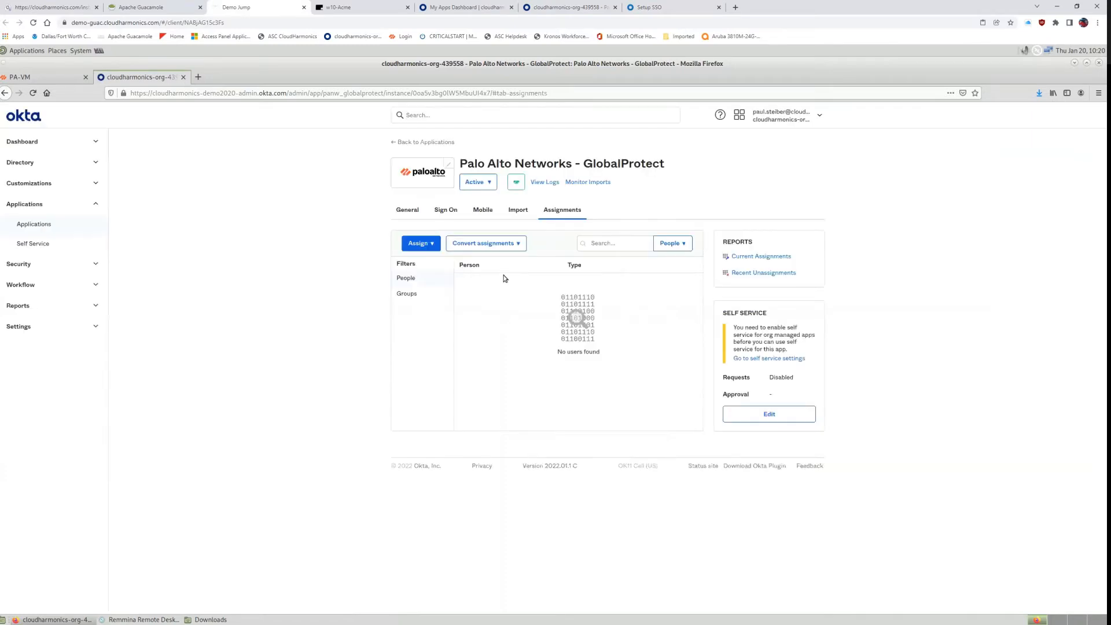
left_click(443, 210)
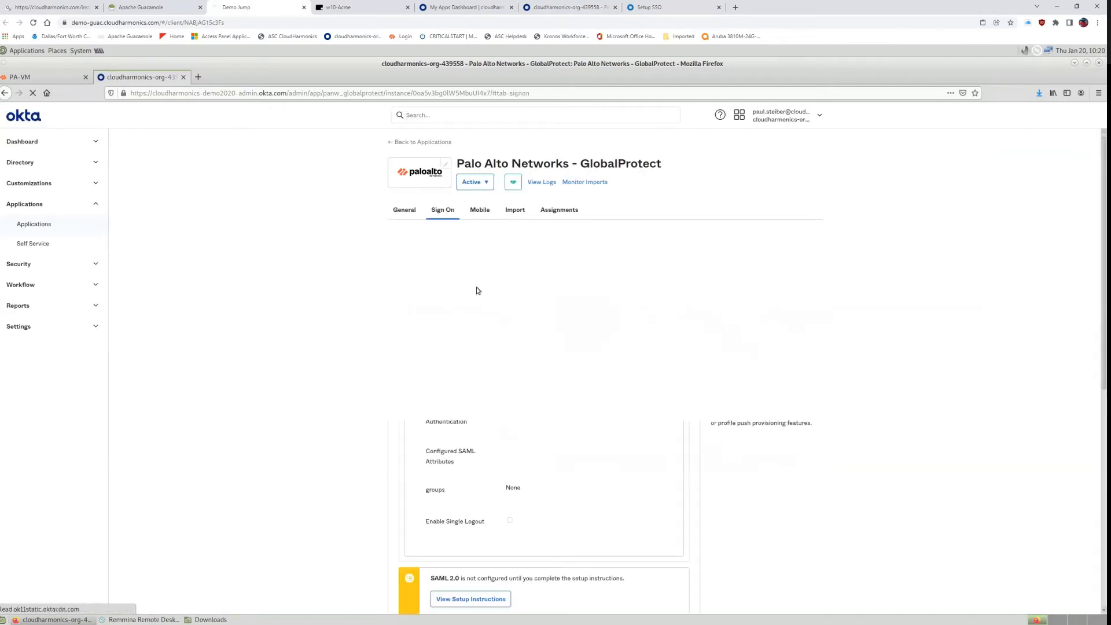
scroll(477, 296, "down", 2)
scroll(477, 297, "down", 2)
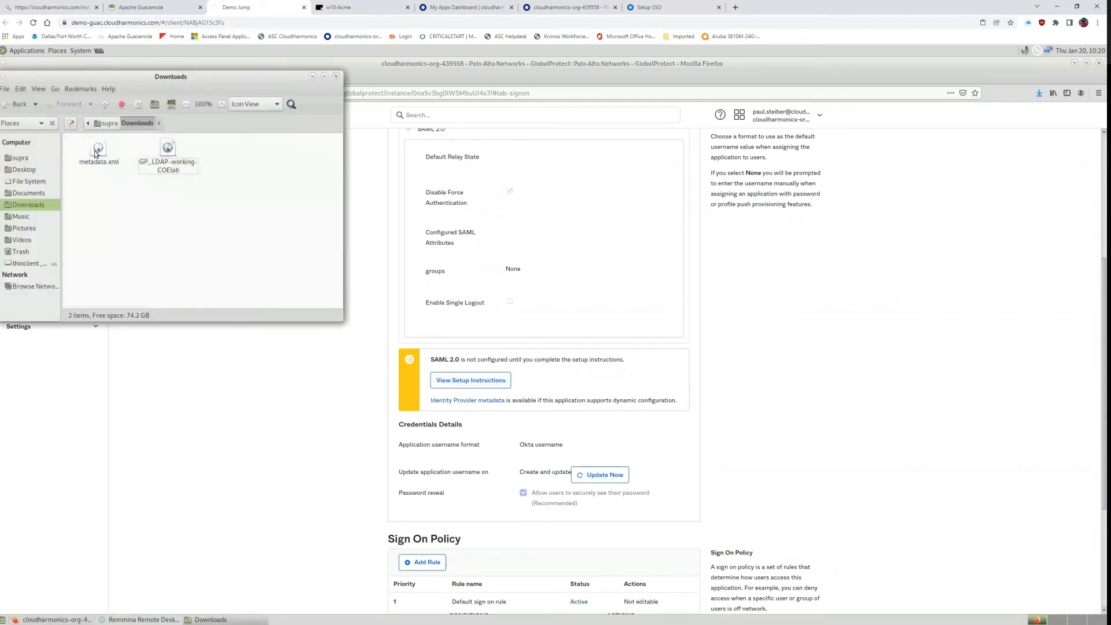
Delete the old metadata.xml file from the Downloads folder.
left_click(96, 153)
key("Delete")
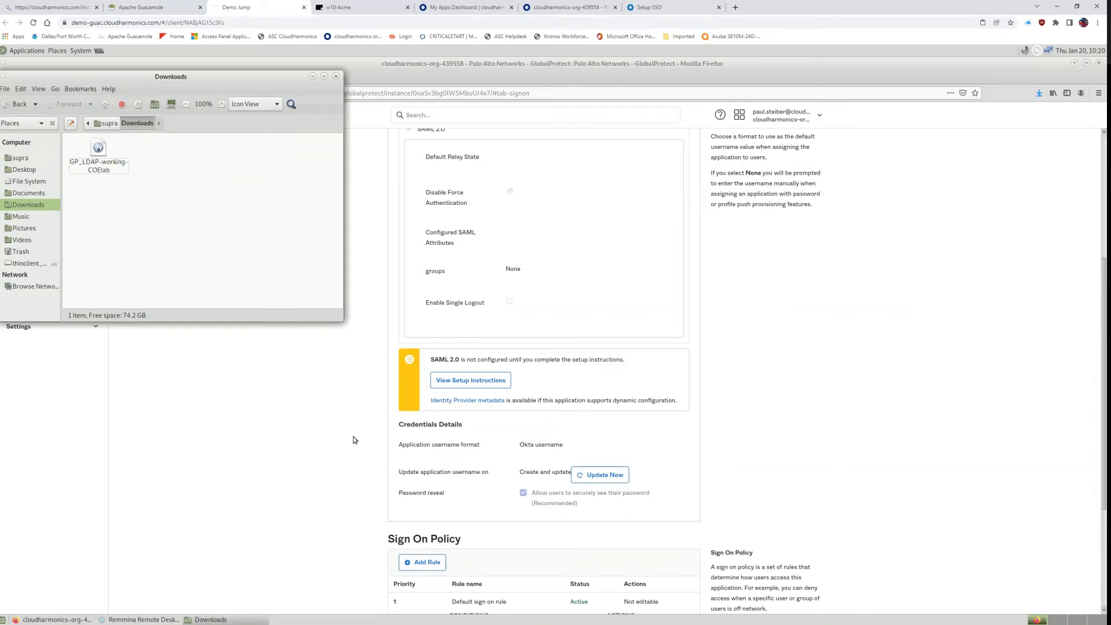
left_click(324, 442)
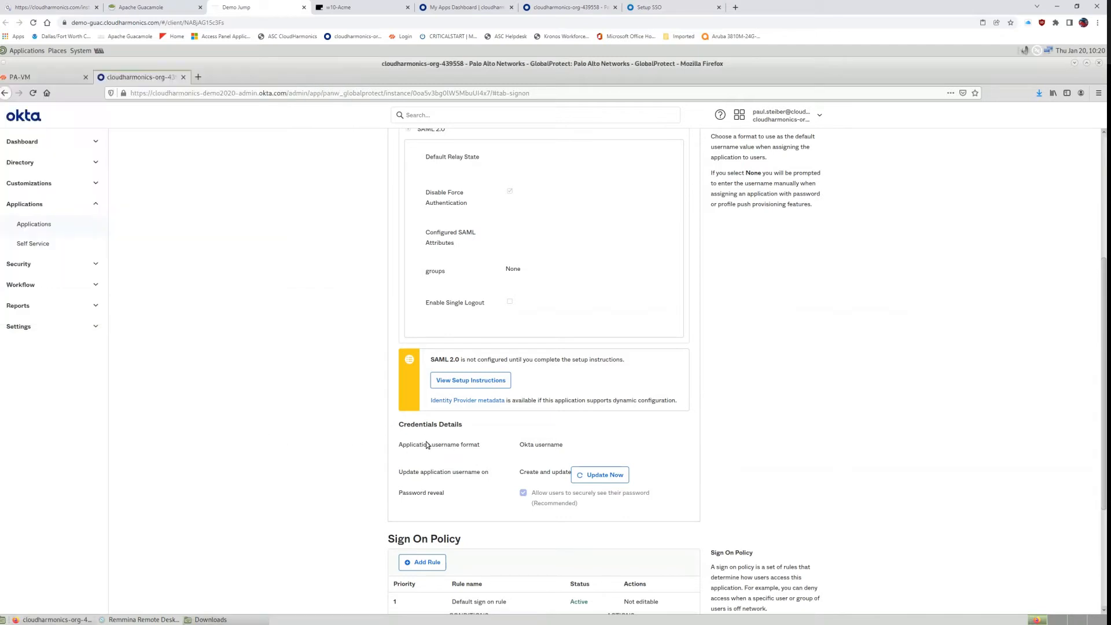
Save the app's Identity Provider metadata file to the Downloads folder and close the Okta page on the jump desktop.
right_click(456, 400)
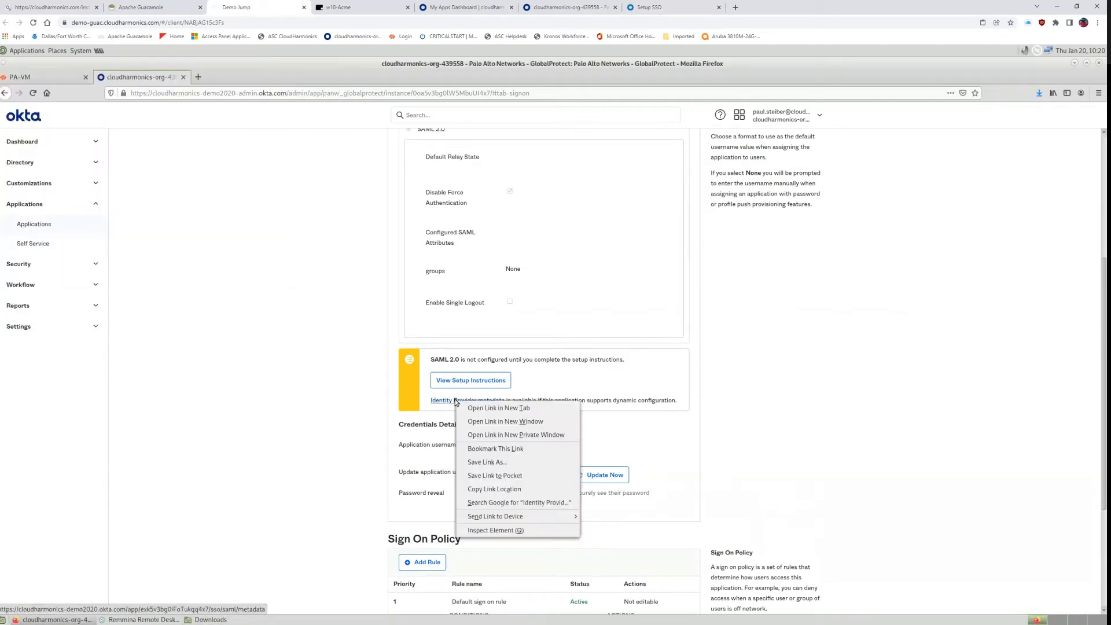
left_click(483, 463)
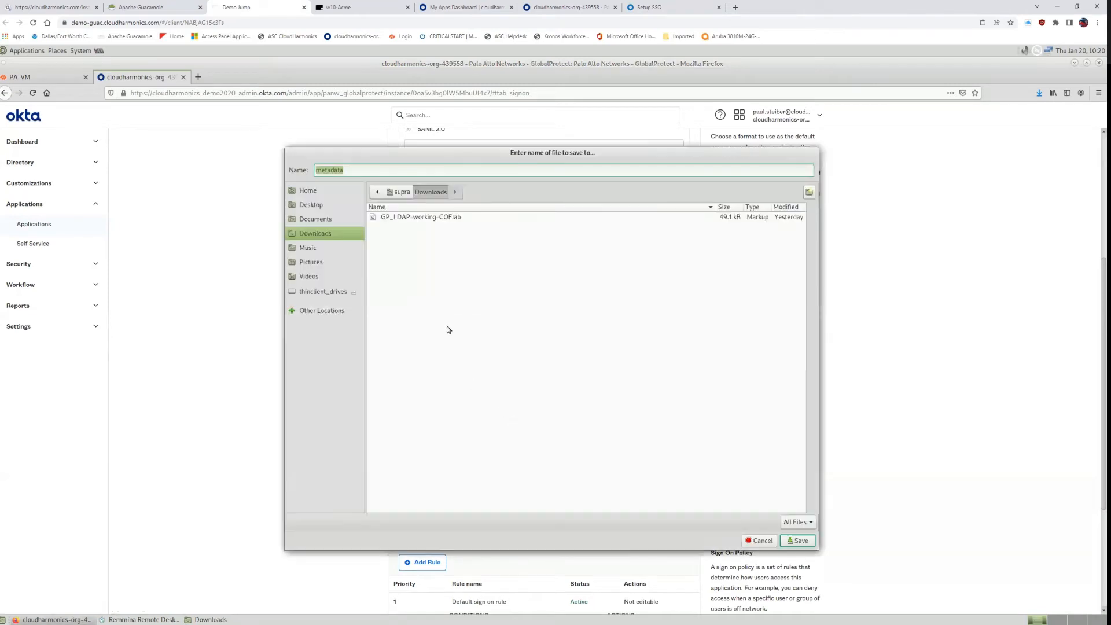
left_click(361, 170)
key("Return")
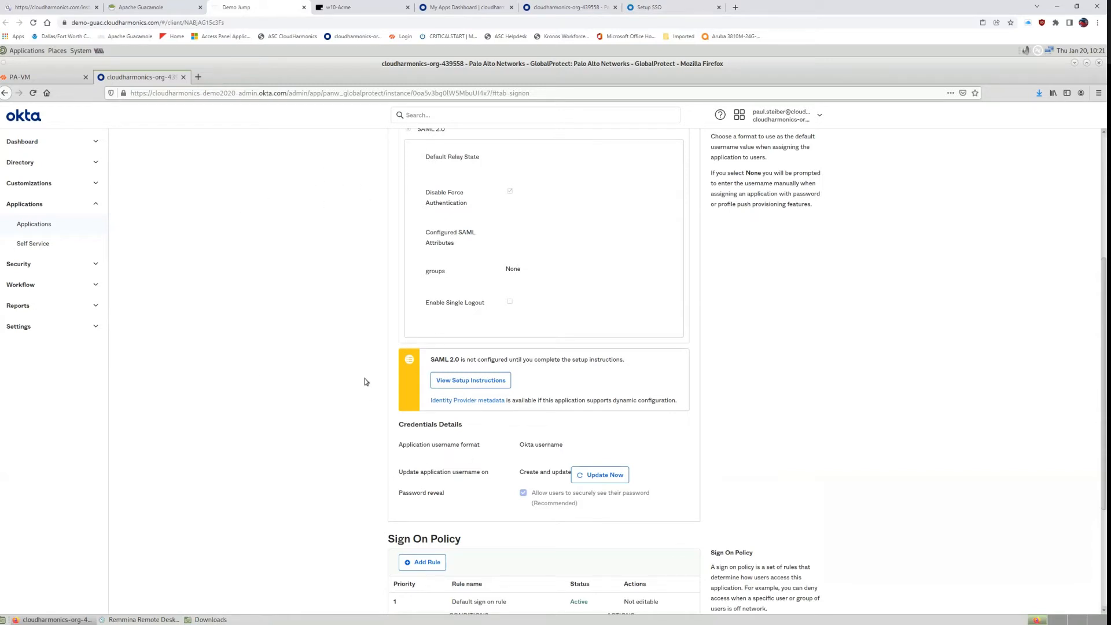
scroll(252, 310, "up", 5)
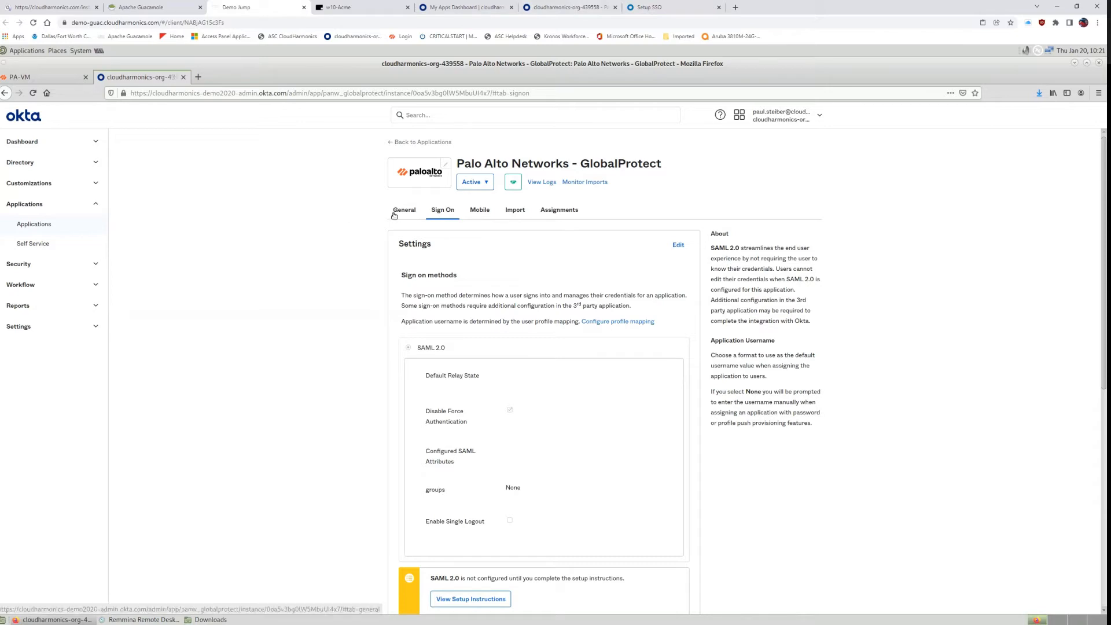
left_click(183, 78)
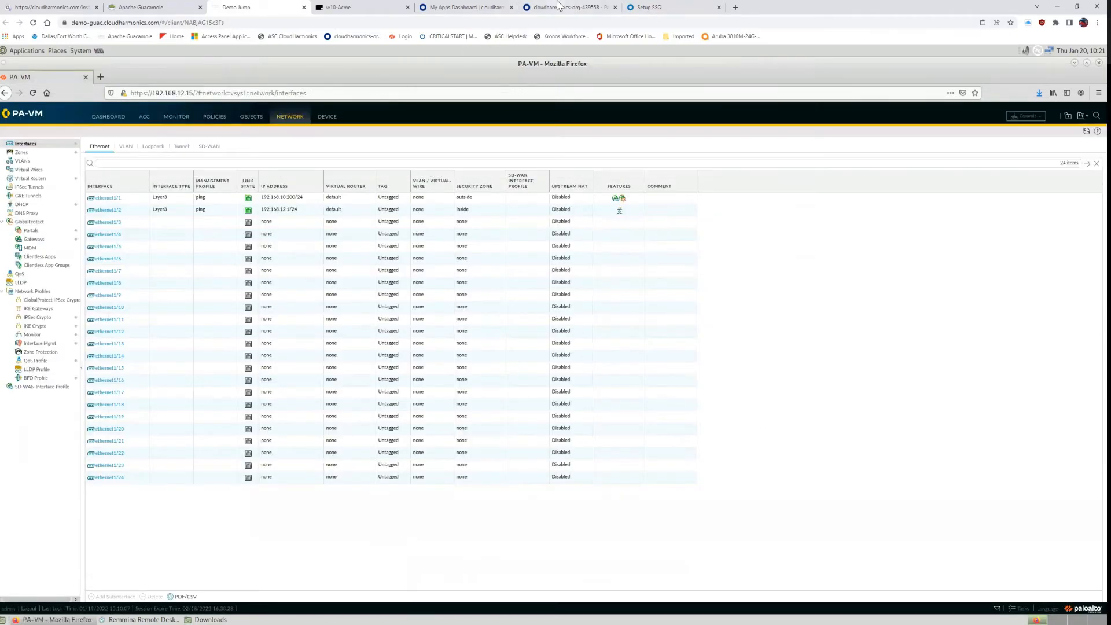
Back in the local Okta admin console, edit the GlobalProtect app's sign-on settings and turn off Disable Force Authentication.
left_click(558, 6)
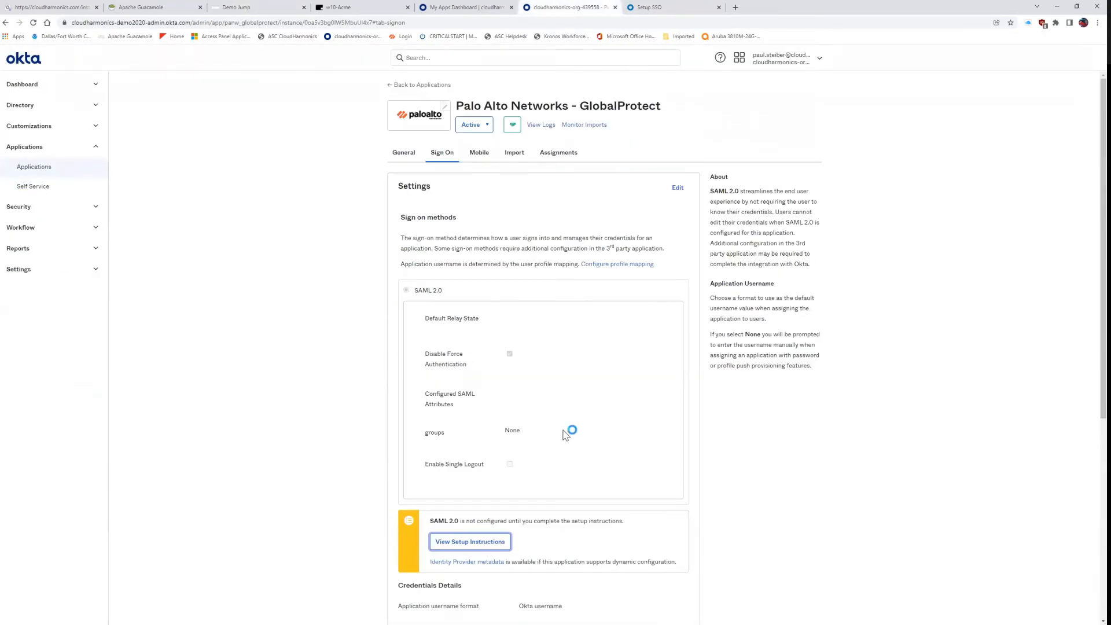
scroll(579, 422, "down", 3)
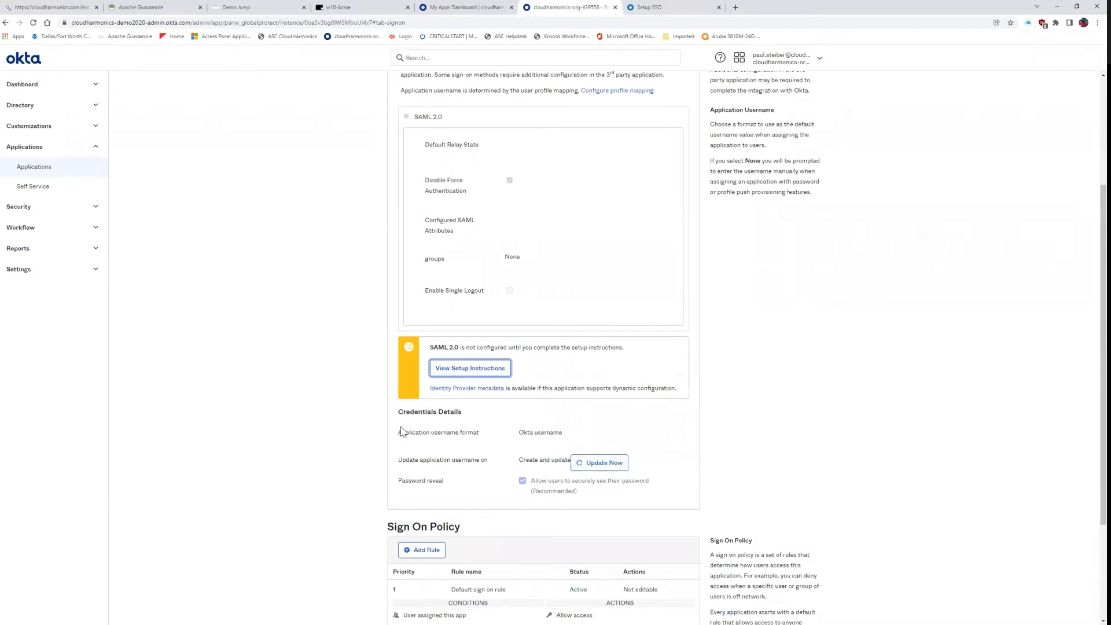
scroll(582, 307, "up", 2)
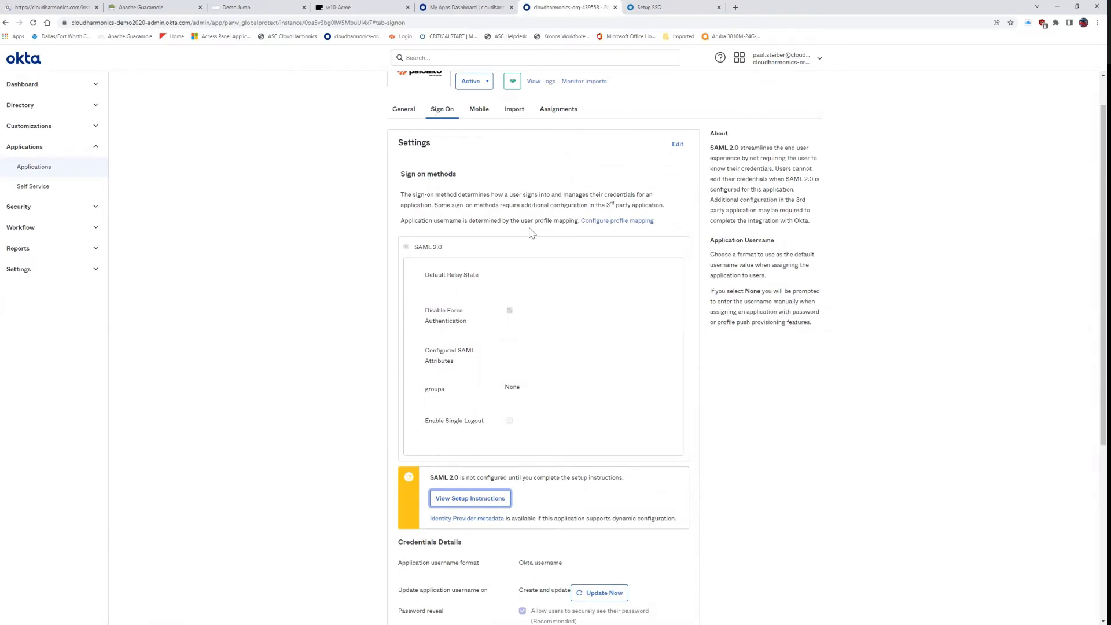
left_click(678, 145)
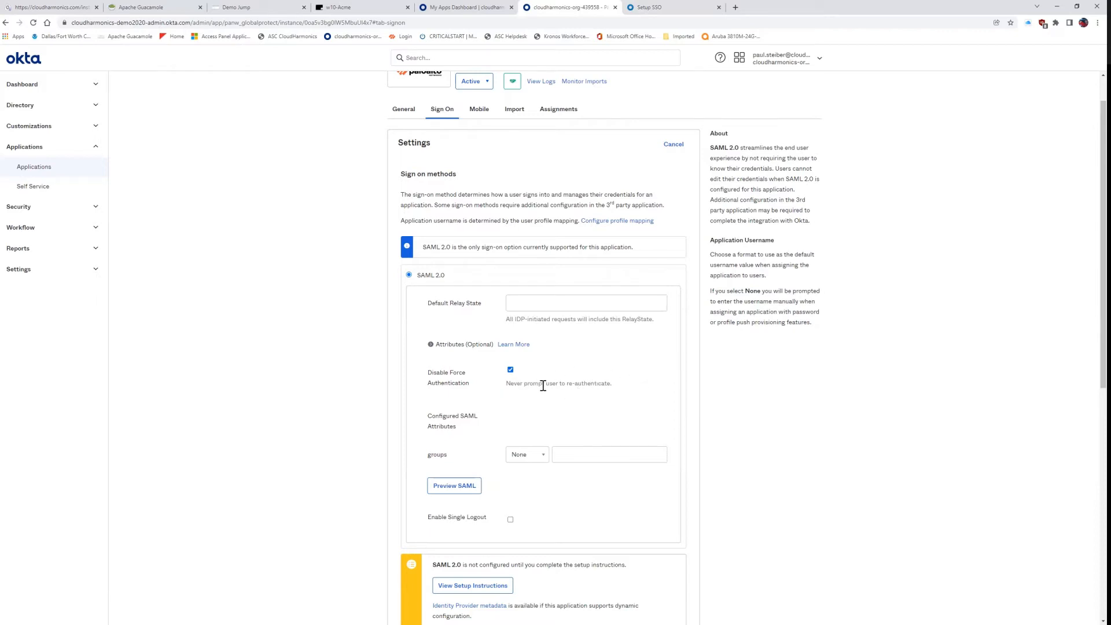
left_click(510, 370)
Set the application username format in the credentials details to AD SAM account name.
scroll(585, 430, "down", 3)
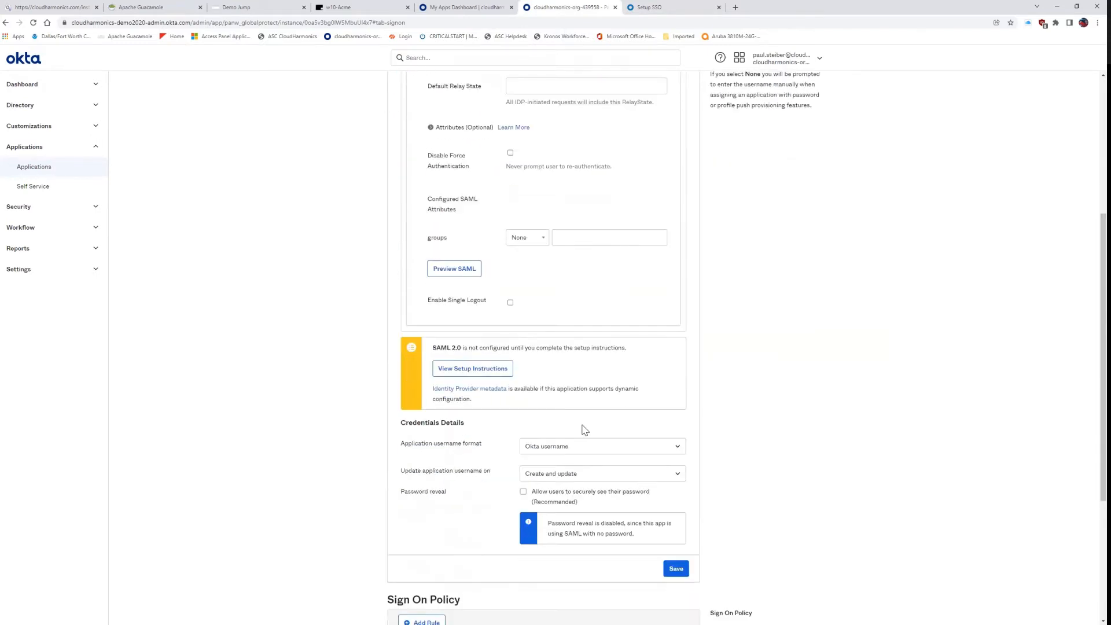
scroll(593, 427, "down", 2)
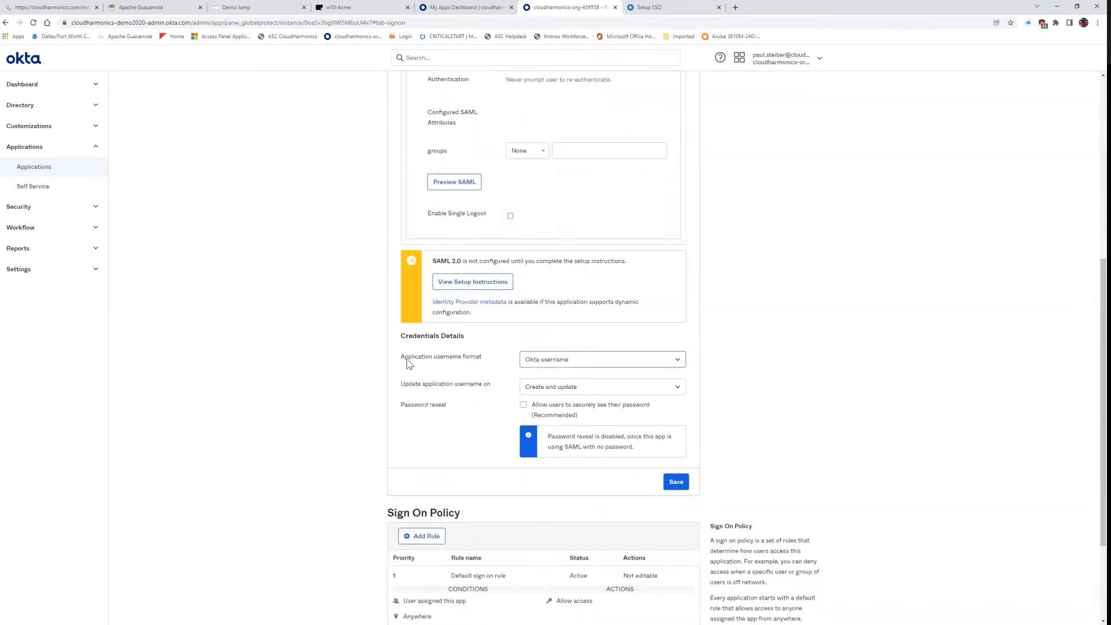
left_click(678, 365)
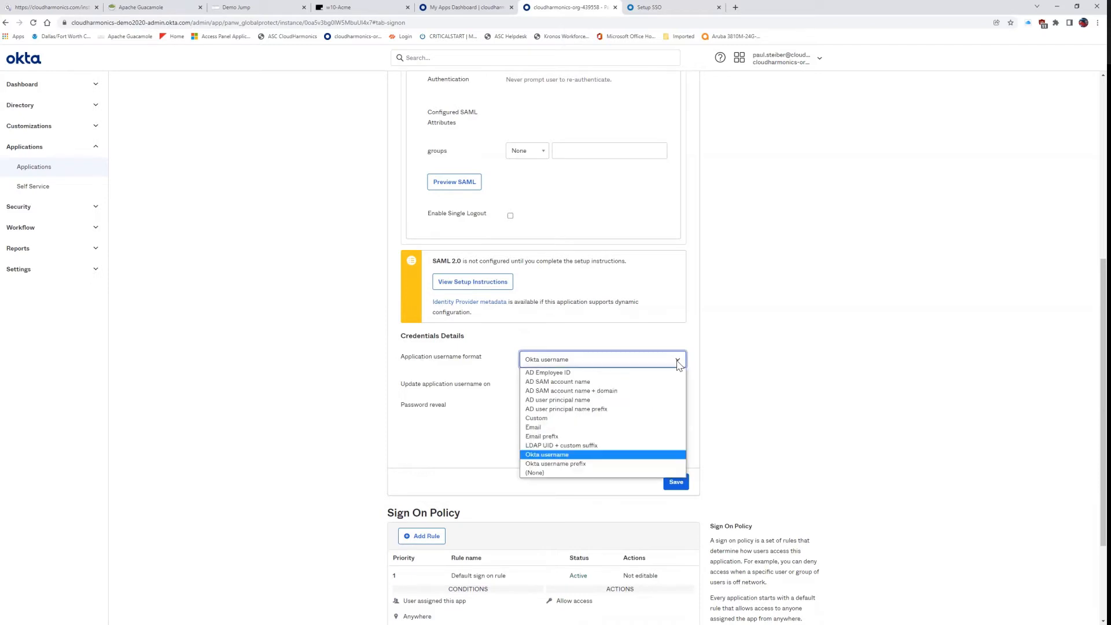
left_click(562, 382)
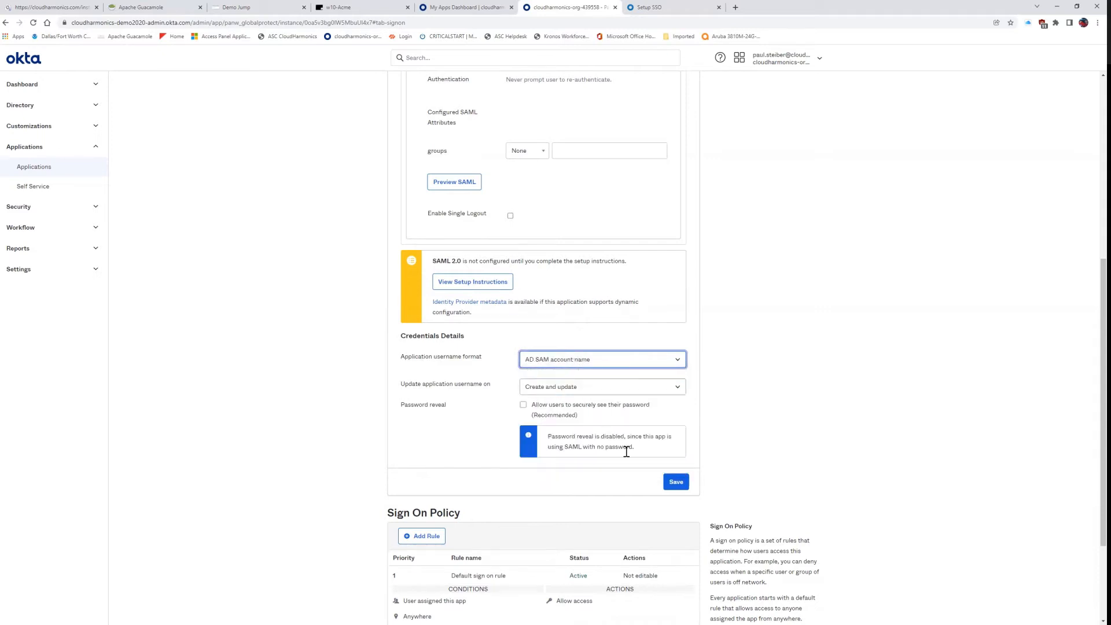
Save the GlobalProtect app's sign-on settings and open the app's assignments.
left_click(676, 481)
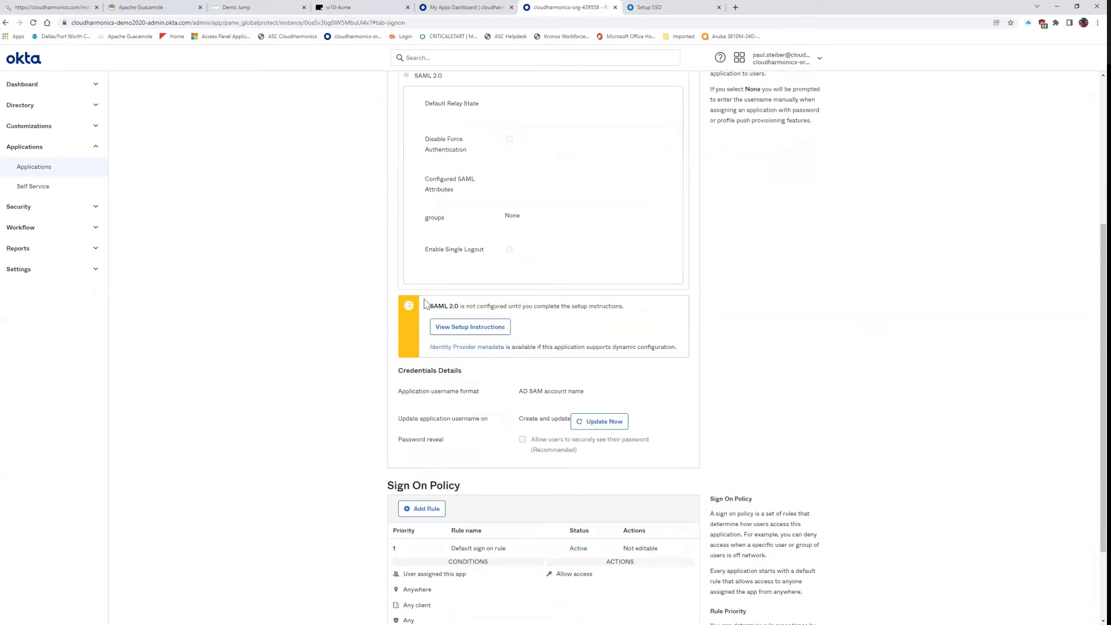
scroll(284, 239, "up", 5)
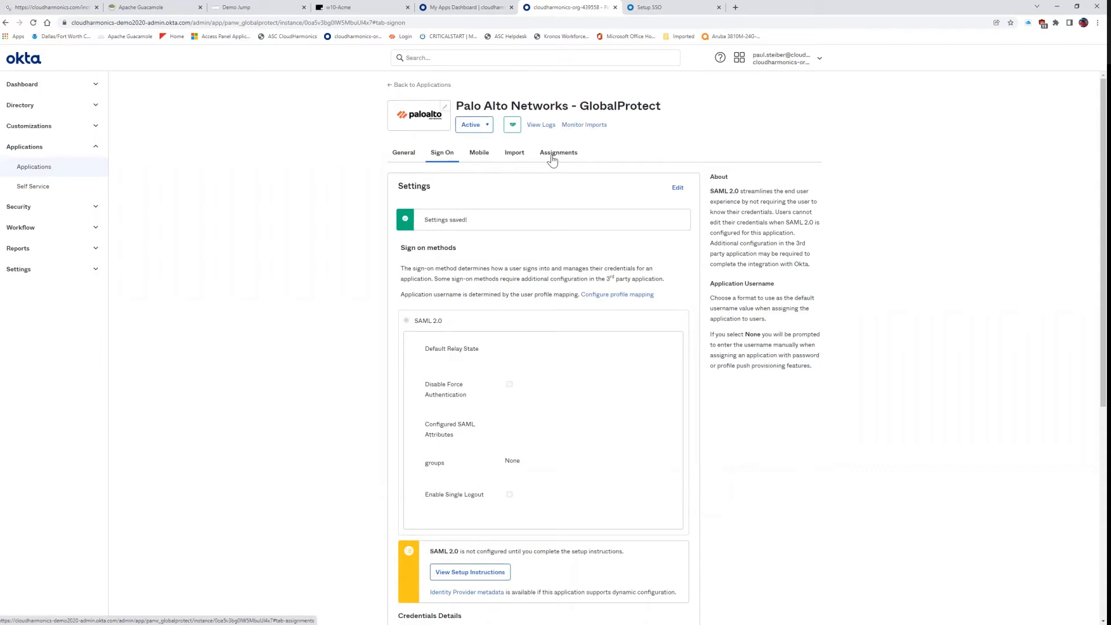
left_click(554, 156)
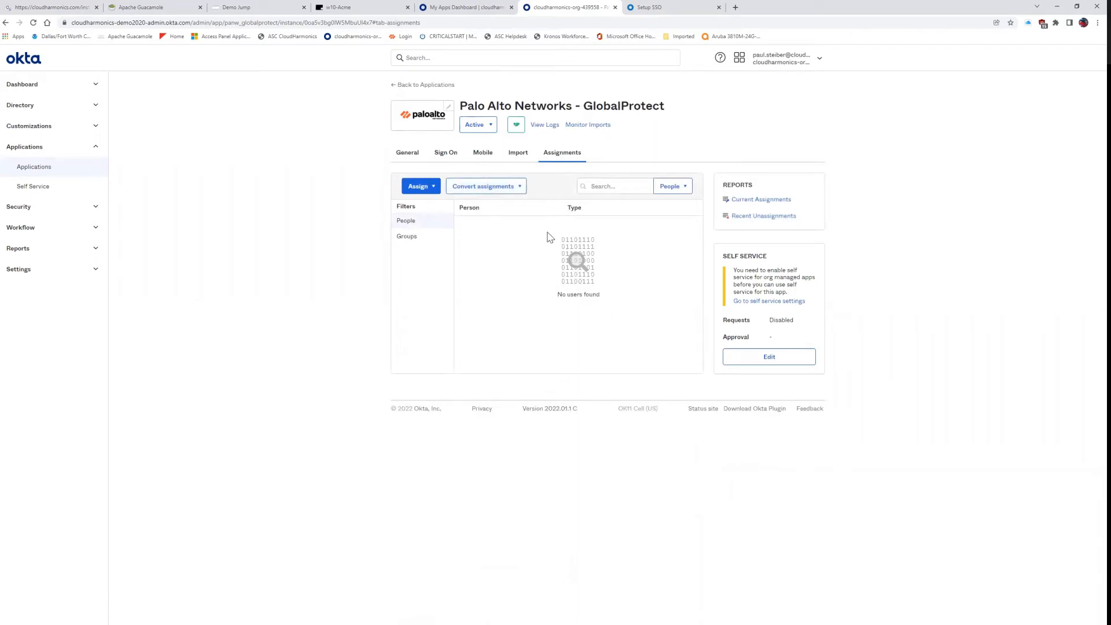
left_click(423, 191)
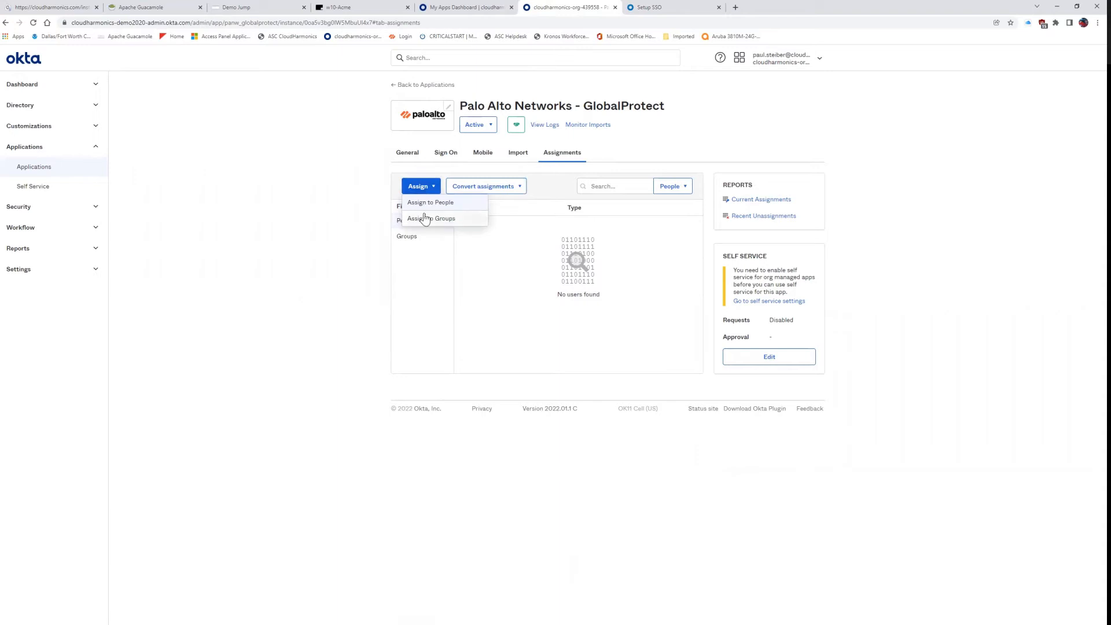
left_click(425, 204)
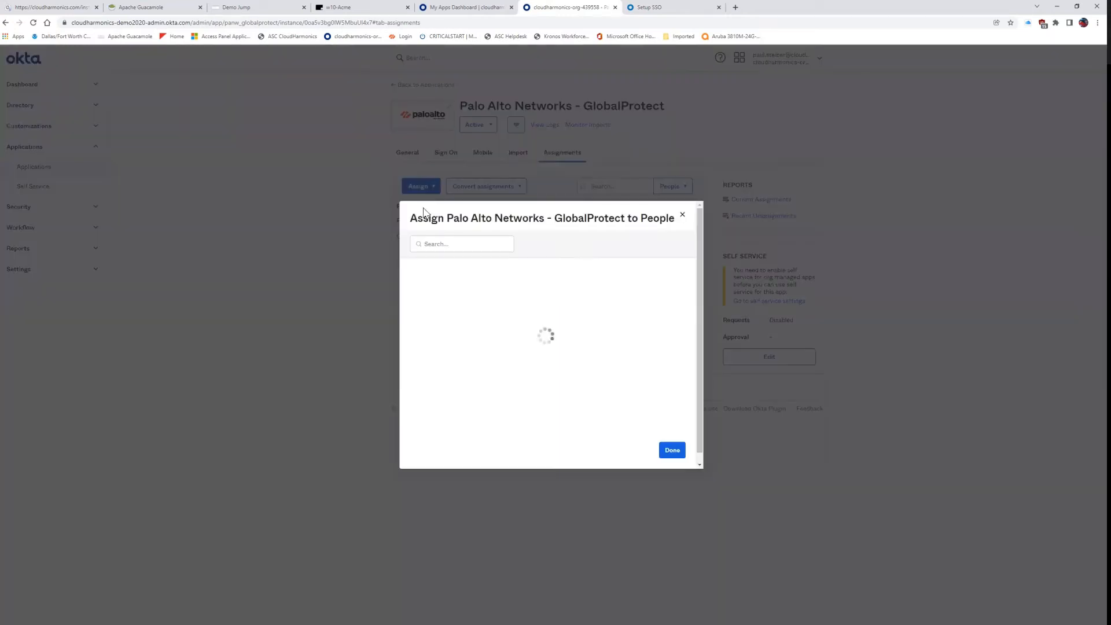
left_click(426, 244)
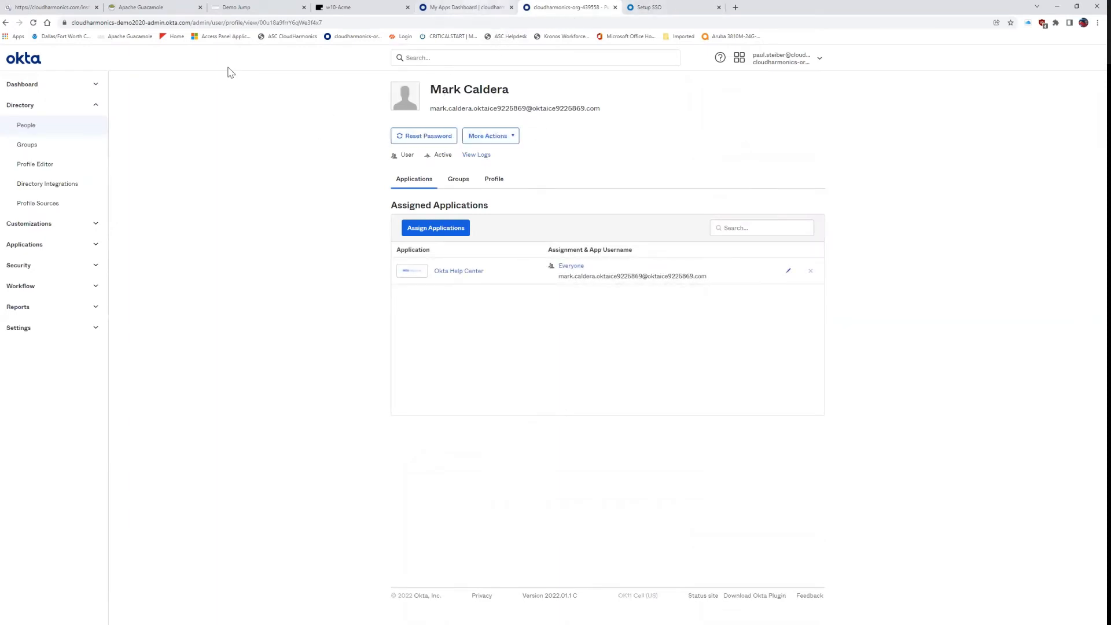
left_click(6, 22)
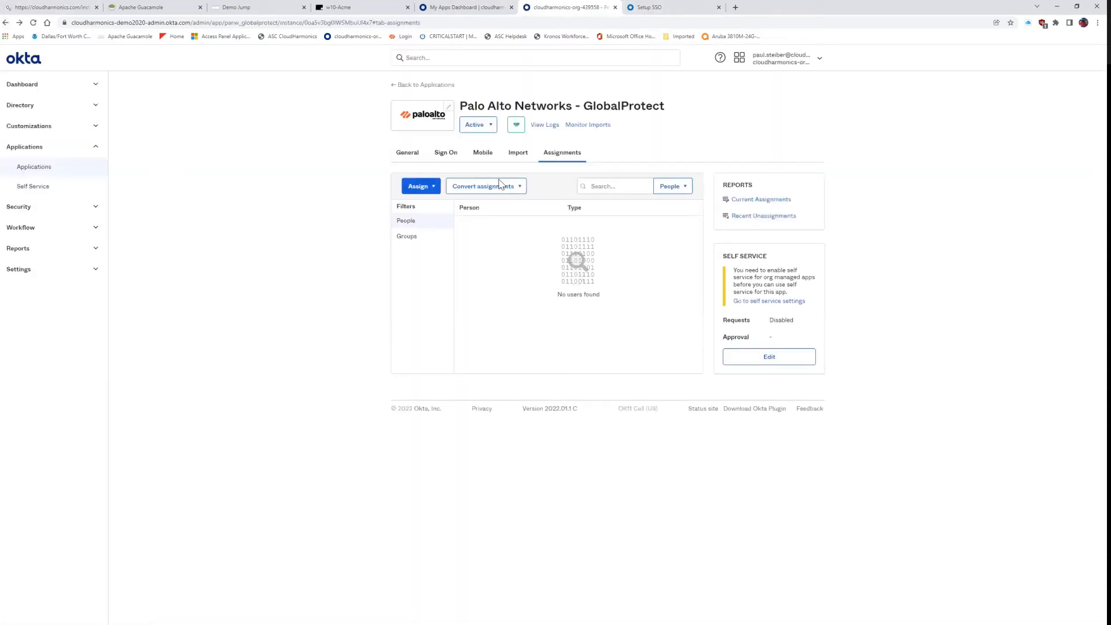
Search for "pete" among the people and assign the GlobalProtect app to the matching widget.local user, keeping the suggested user name.
left_click(406, 186)
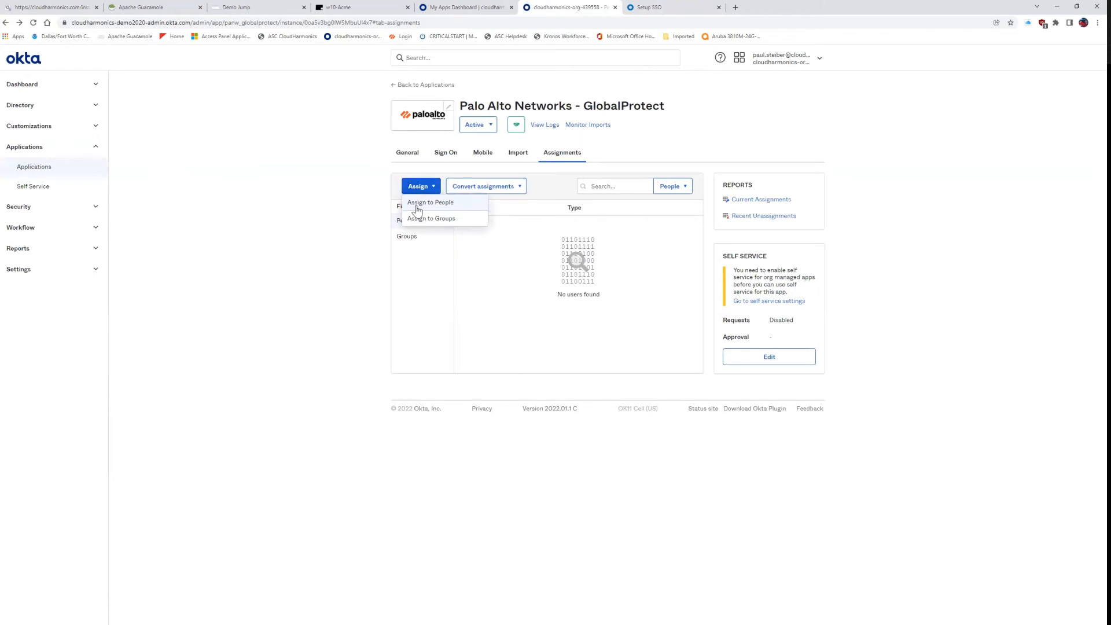
left_click(425, 203)
left_click(437, 84)
type("pete")
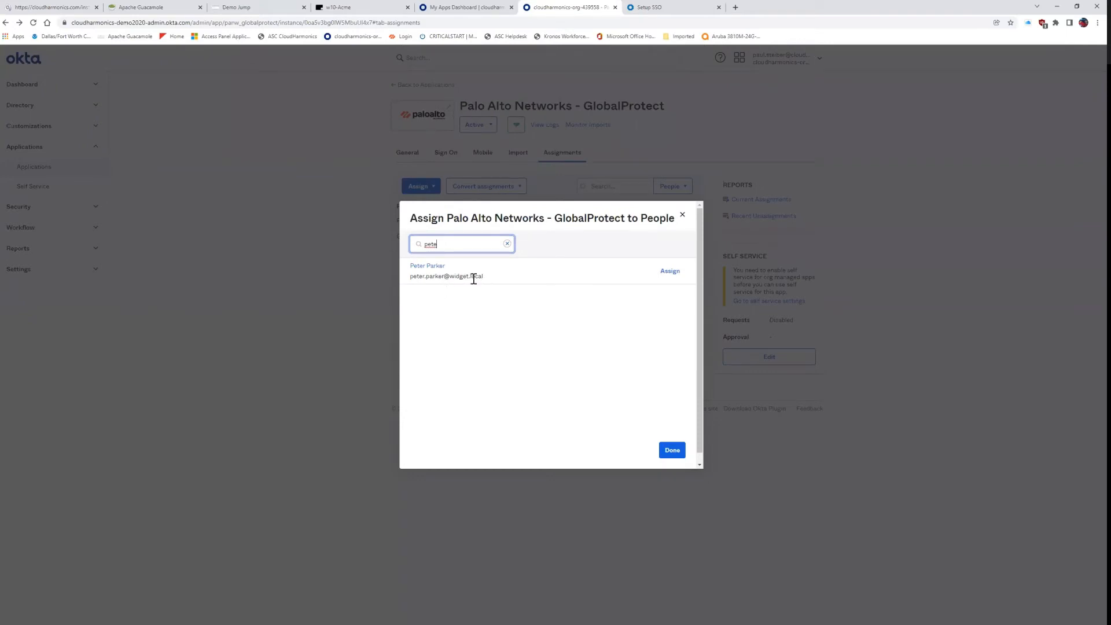
left_click(669, 271)
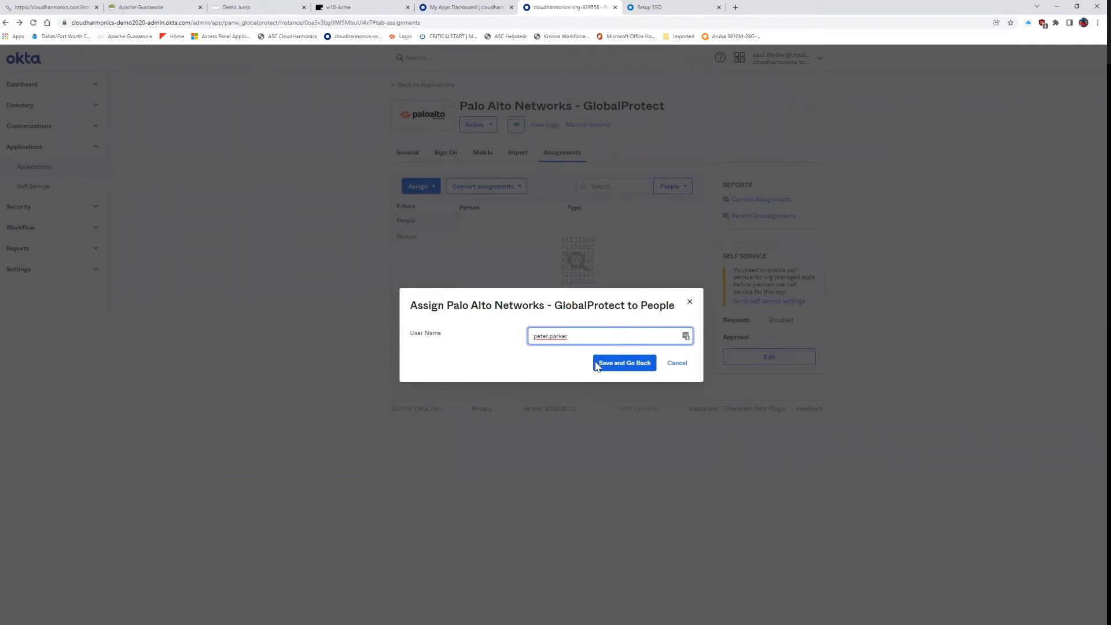
left_click(613, 365)
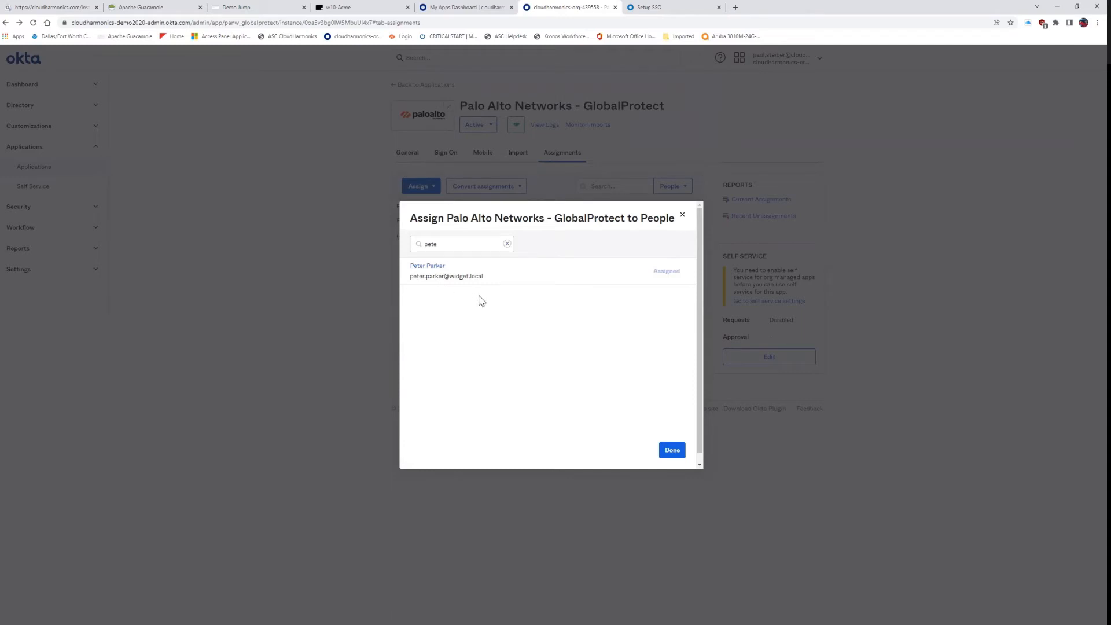
left_click(669, 447)
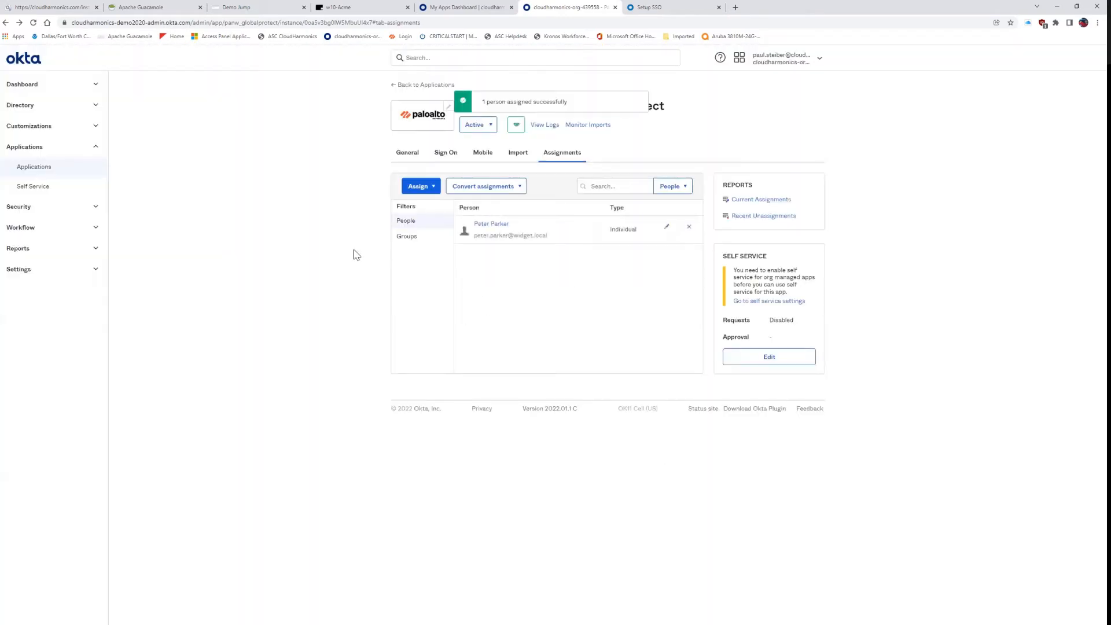
Review the Okta directory integrations and search the People directory for "pete" to check the assigned user's account.
left_click(29, 109)
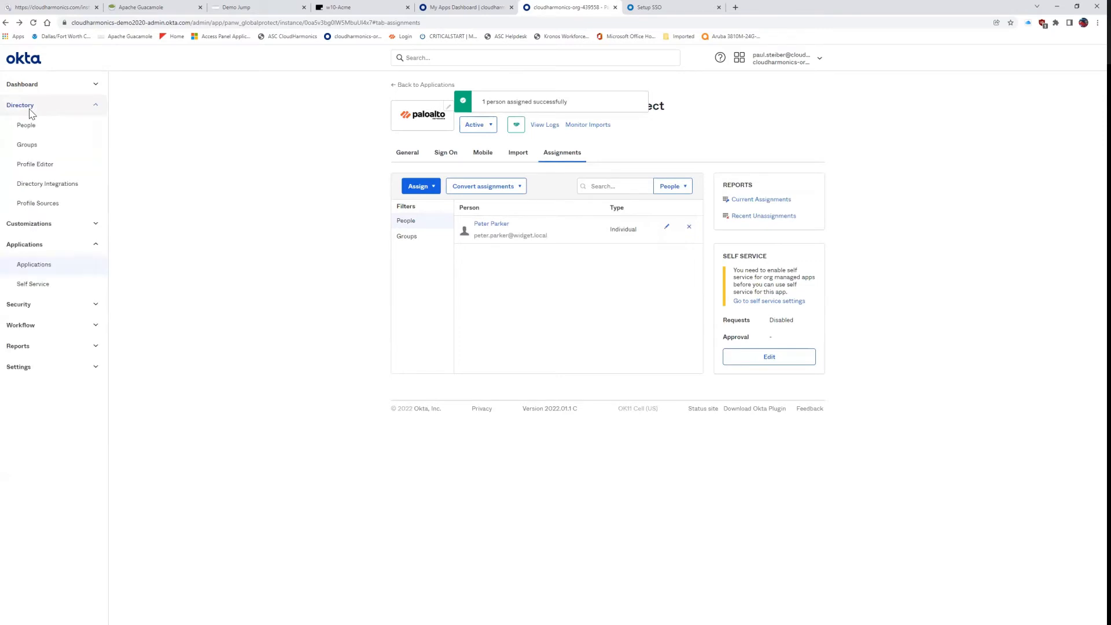
left_click(36, 184)
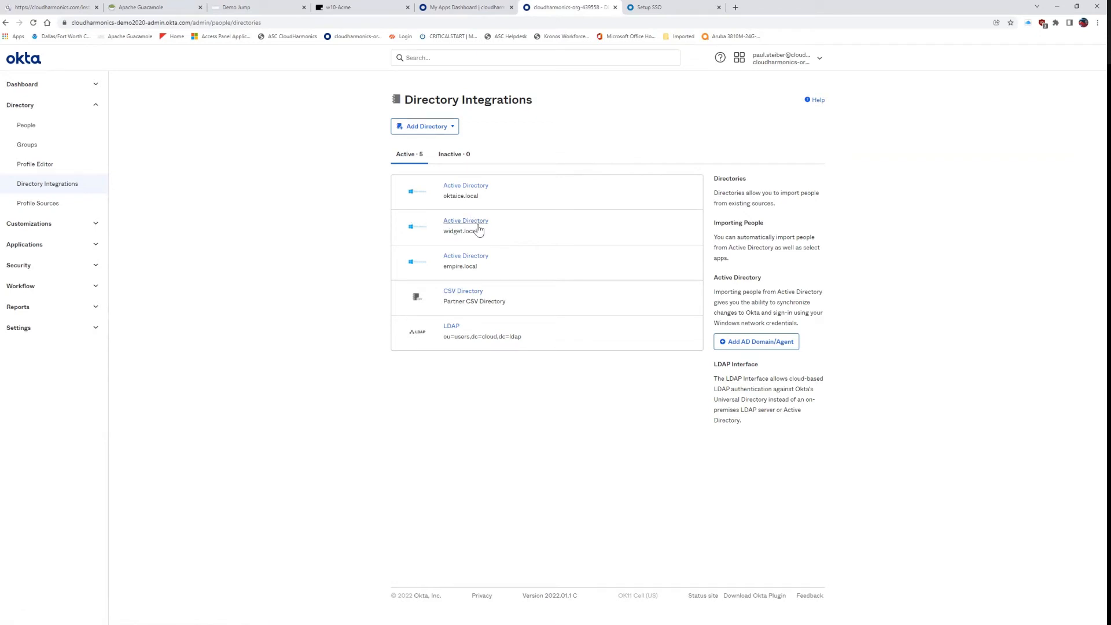
left_click(38, 128)
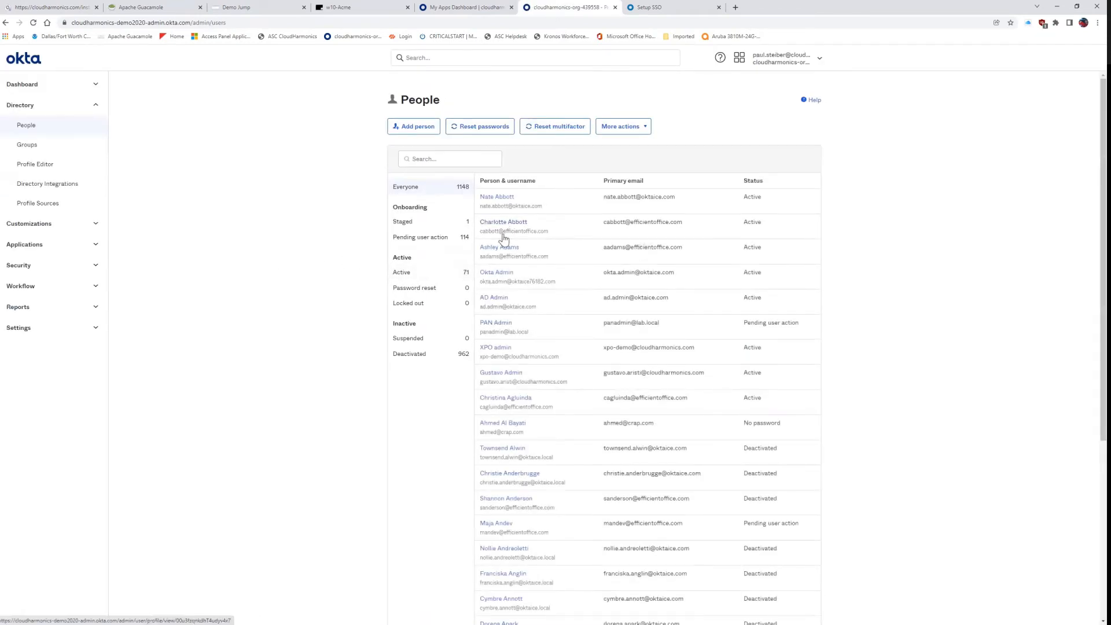
left_click(452, 159)
type("pete")
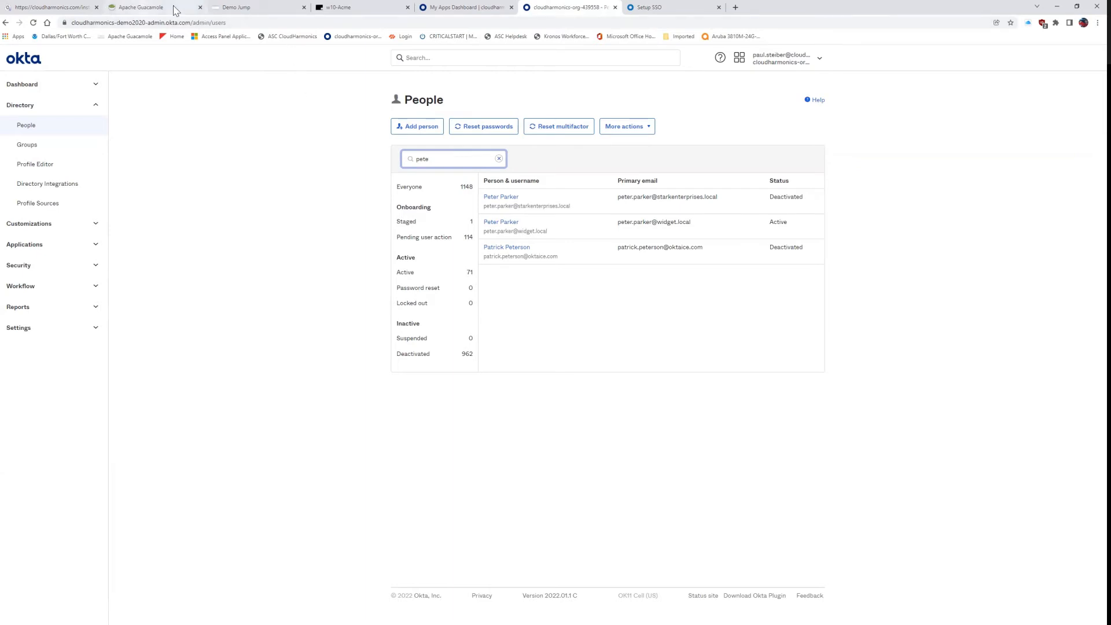
On the jump desktop's PA-VM firewall, import a SAML identity provider profile named PAN-Okta from metadata.xml with identity provider certificate validation turned off.
left_click(249, 7)
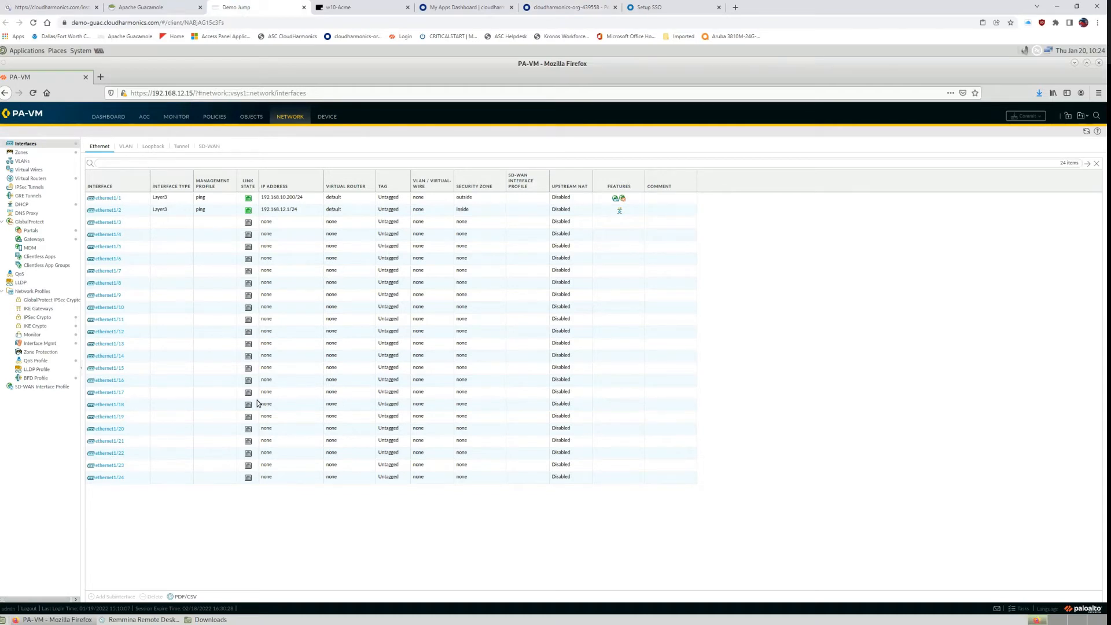
left_click(328, 116)
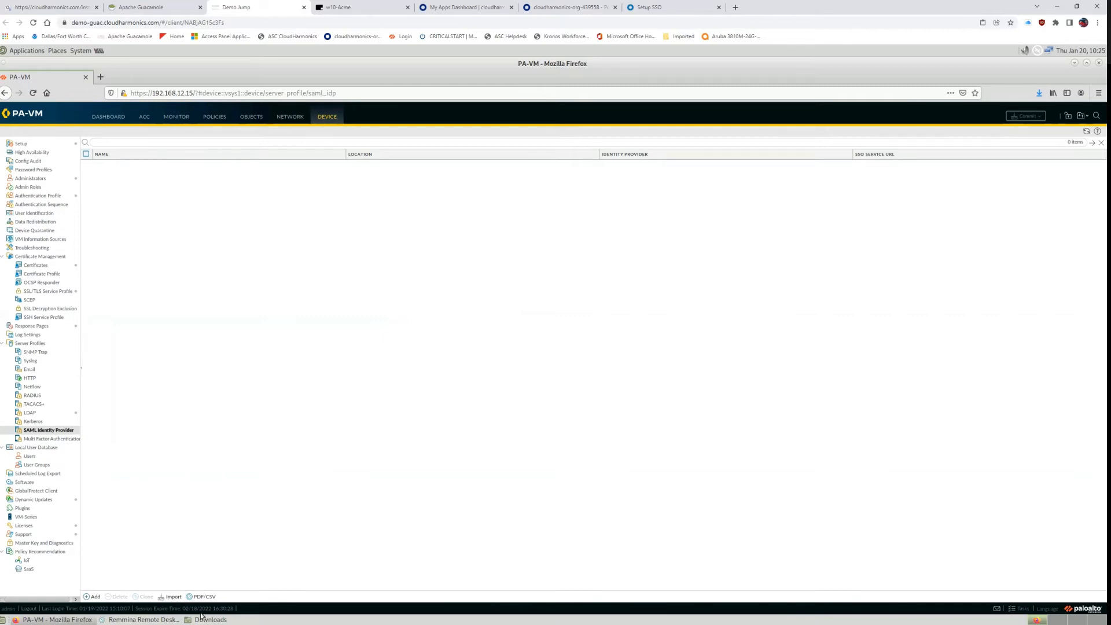
mouse_move(201, 617)
left_click(171, 598)
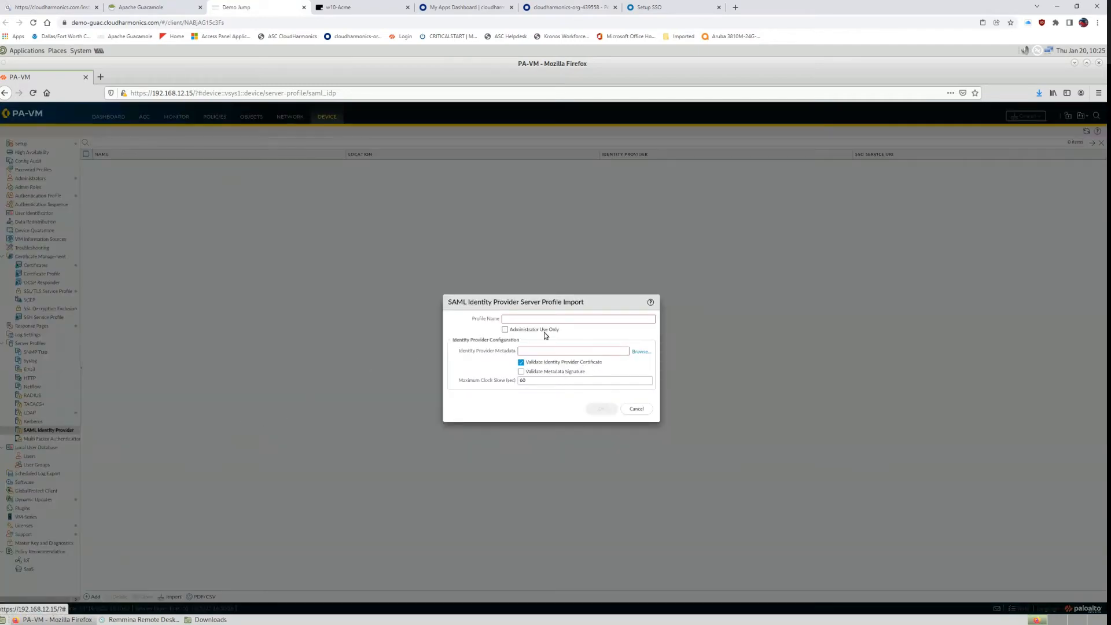
left_click(536, 320)
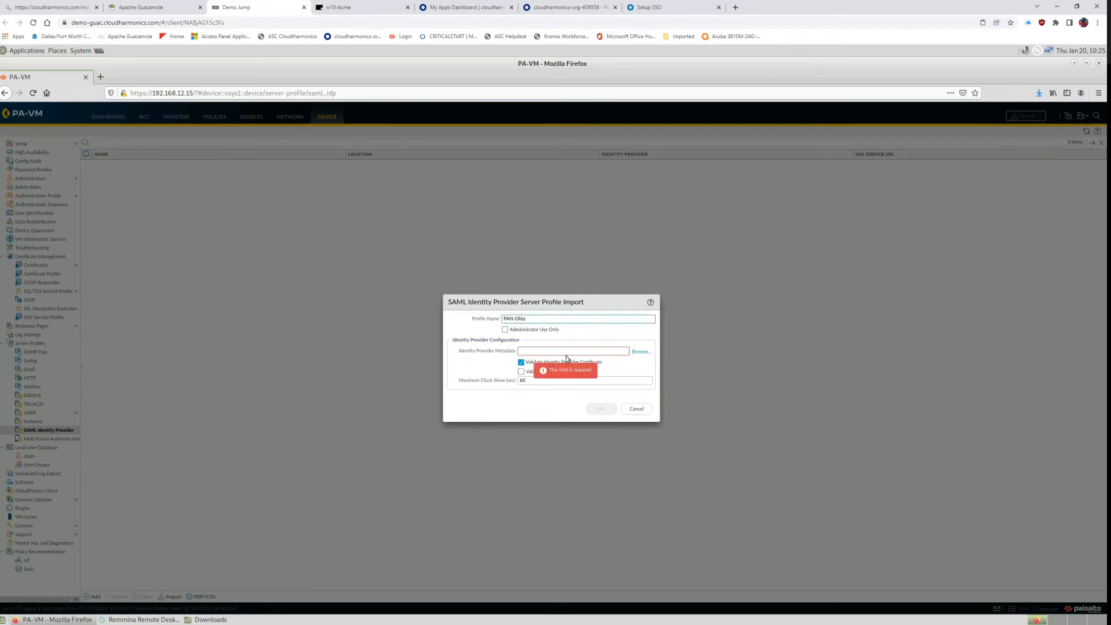
left_click(640, 350)
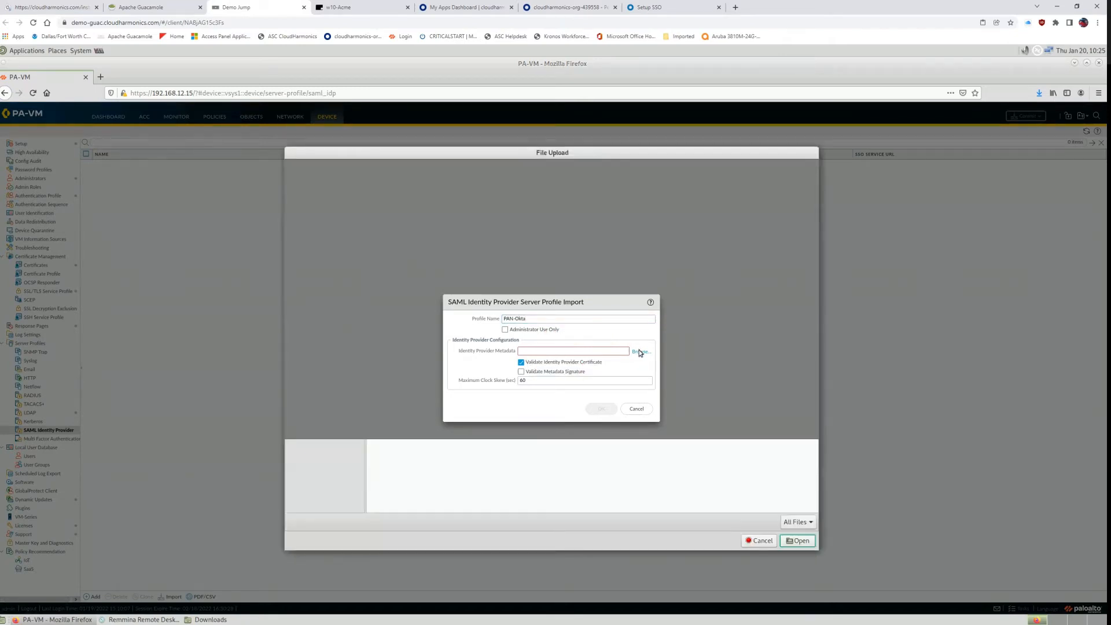
double_click(405, 204)
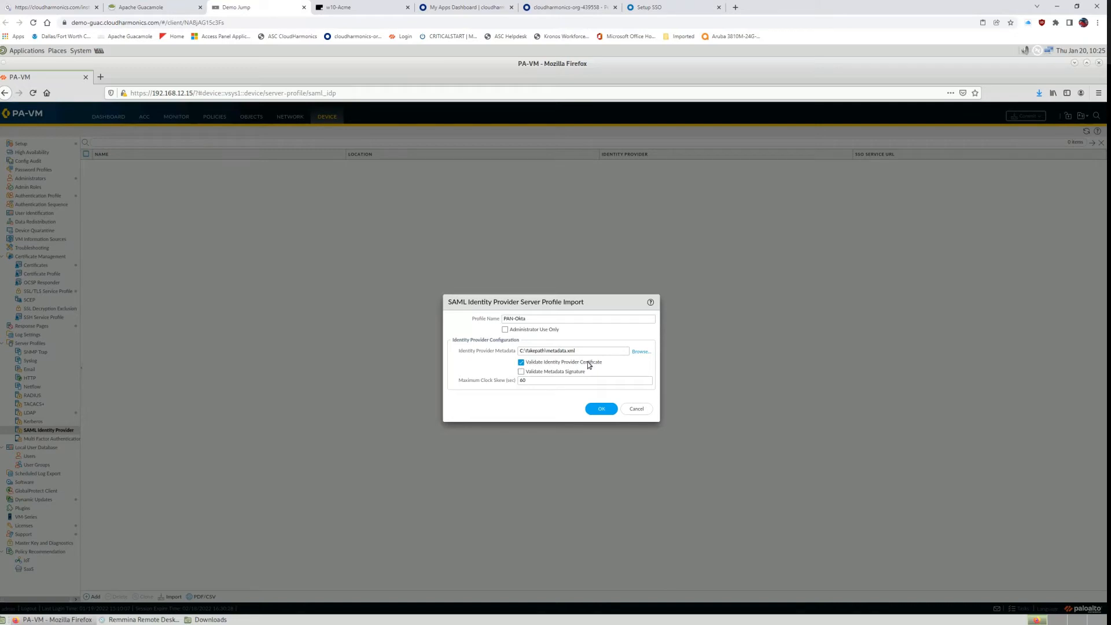
left_click(522, 363)
left_click(604, 409)
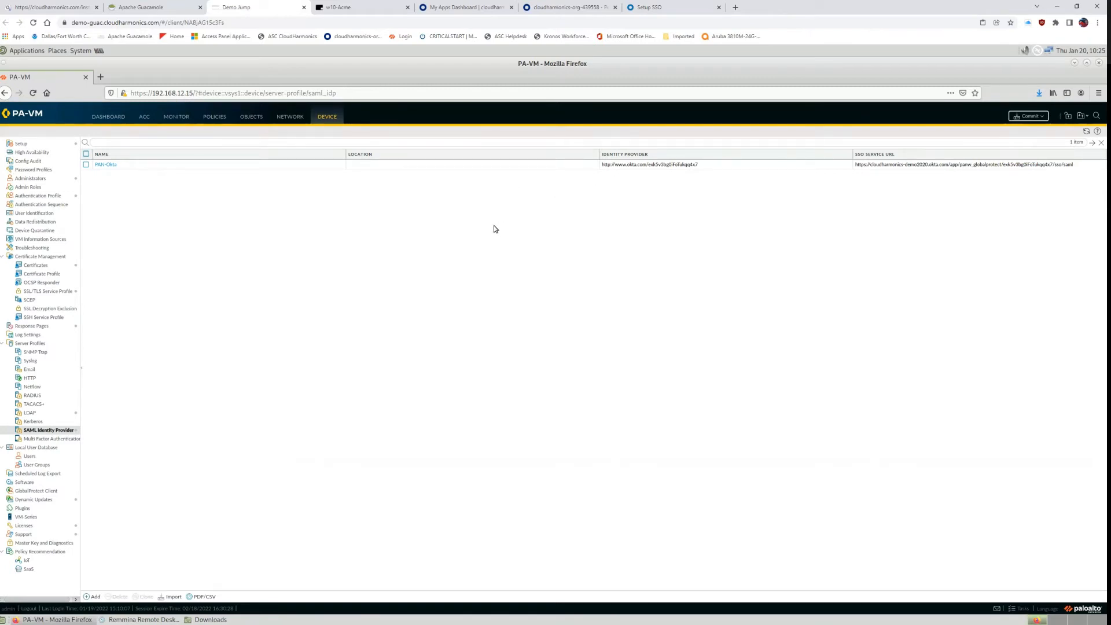
Add a new authentication profile on the firewall and name it Okta-PAN_SAML.
left_click(38, 197)
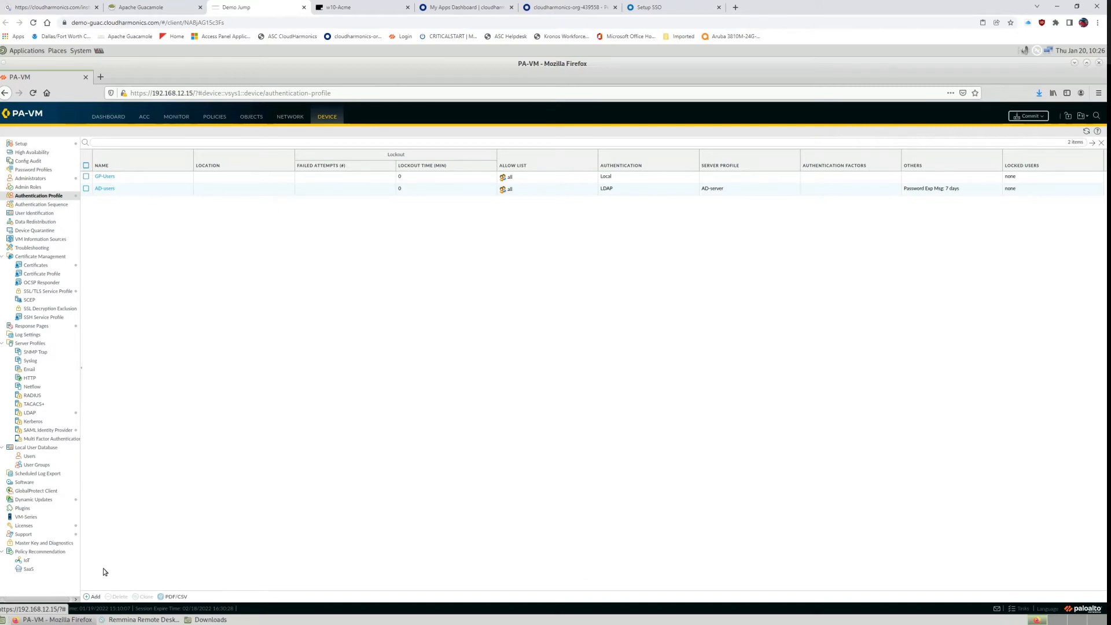
left_click(94, 596)
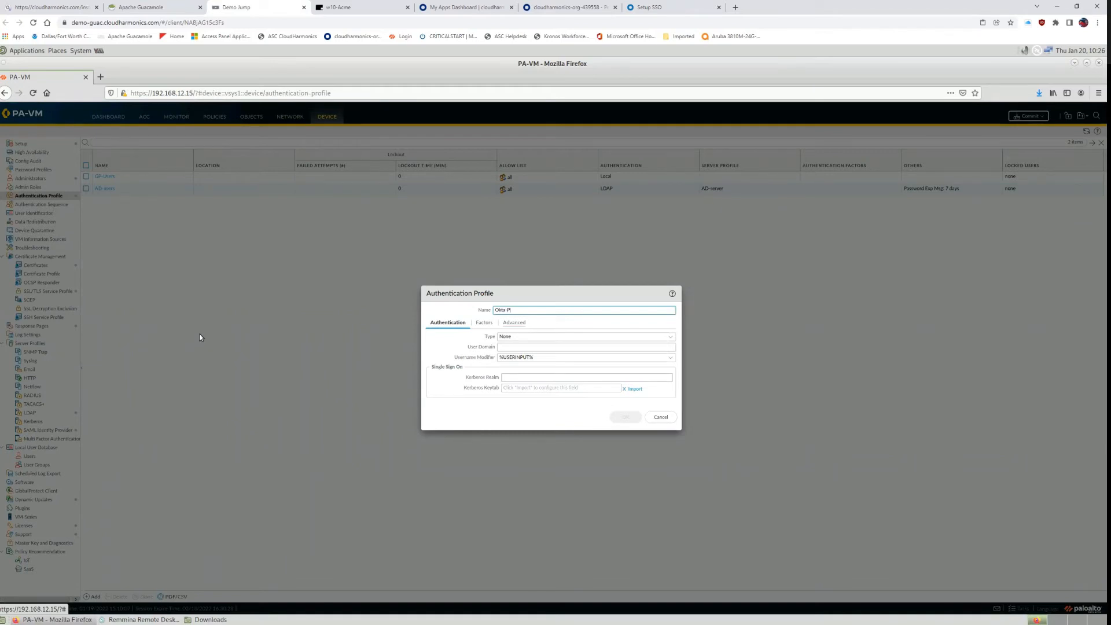
type("AML")
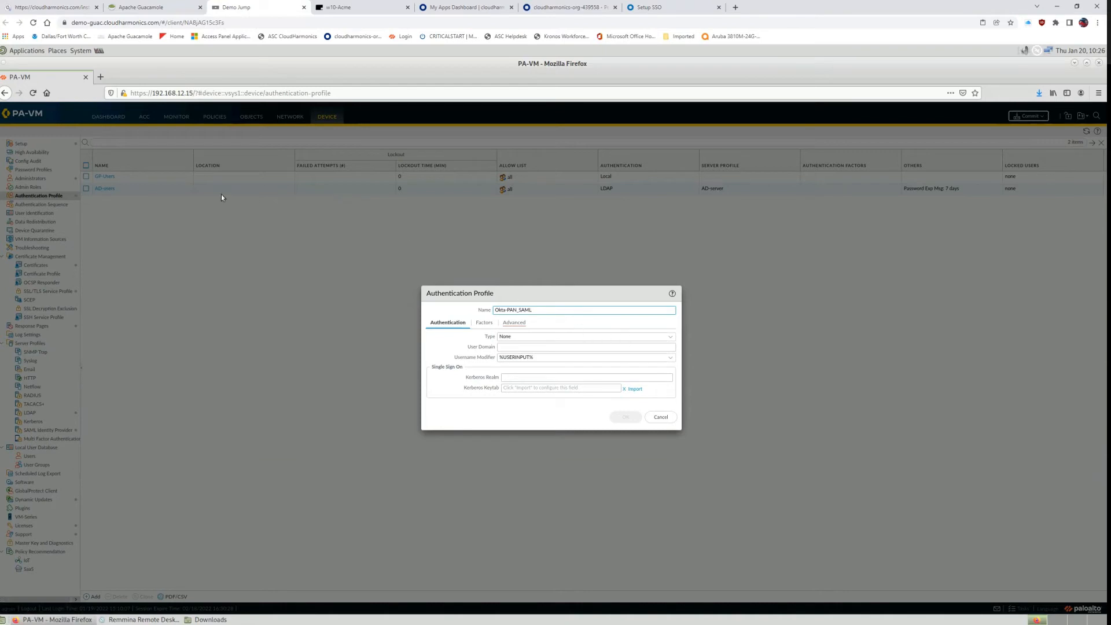
Set the authentication profile's type to SAML and its IdP server profile to PAN-Okta.
left_click(671, 341)
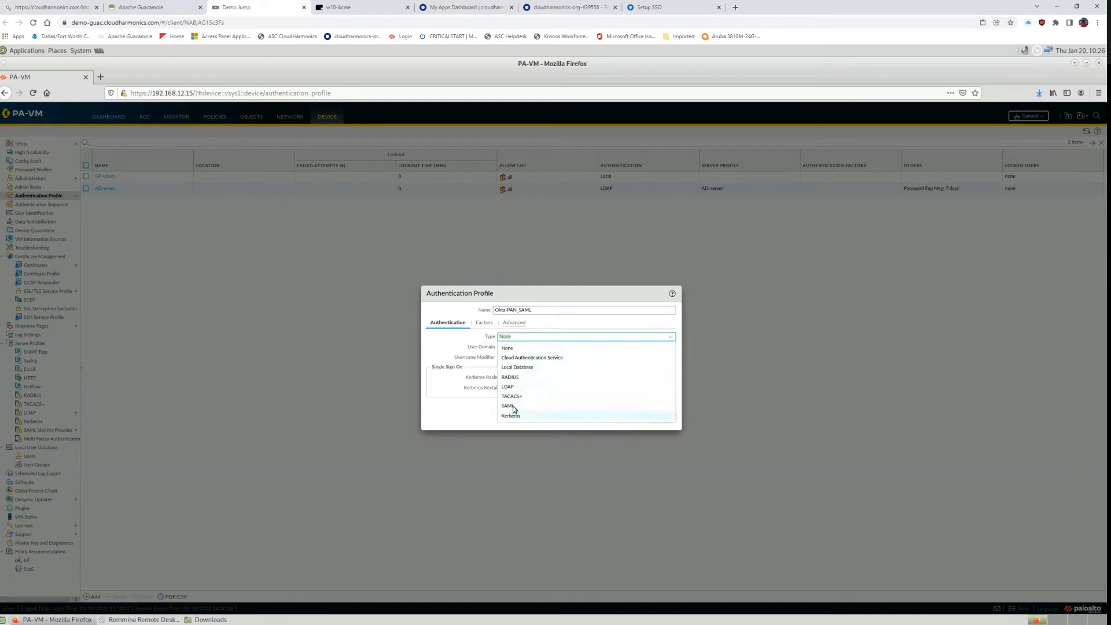
left_click(512, 414)
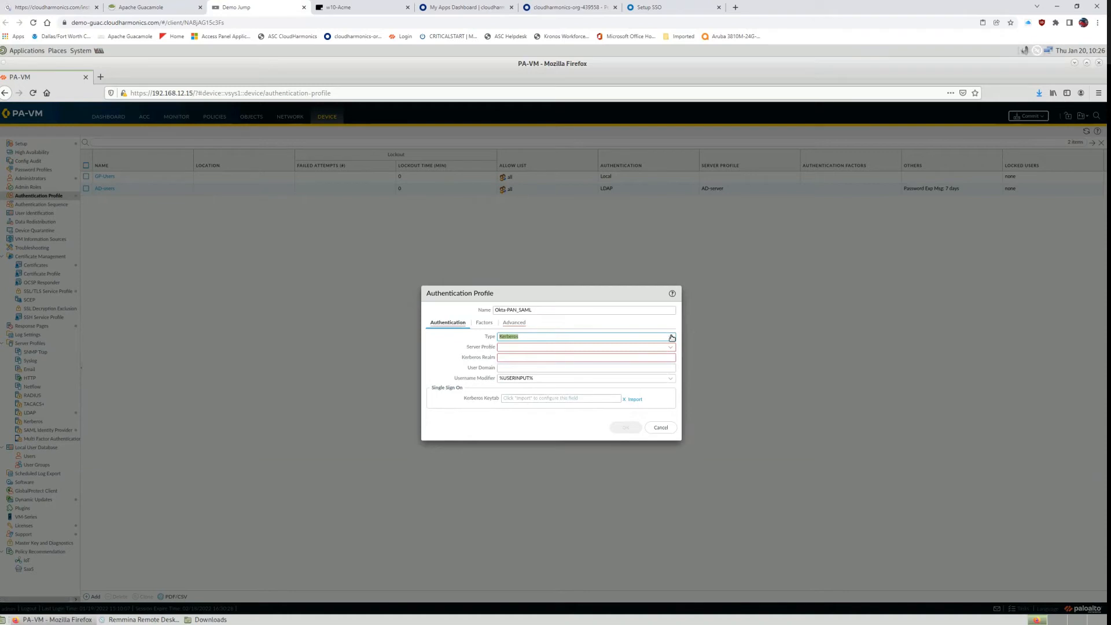
left_click(579, 337)
left_click(513, 406)
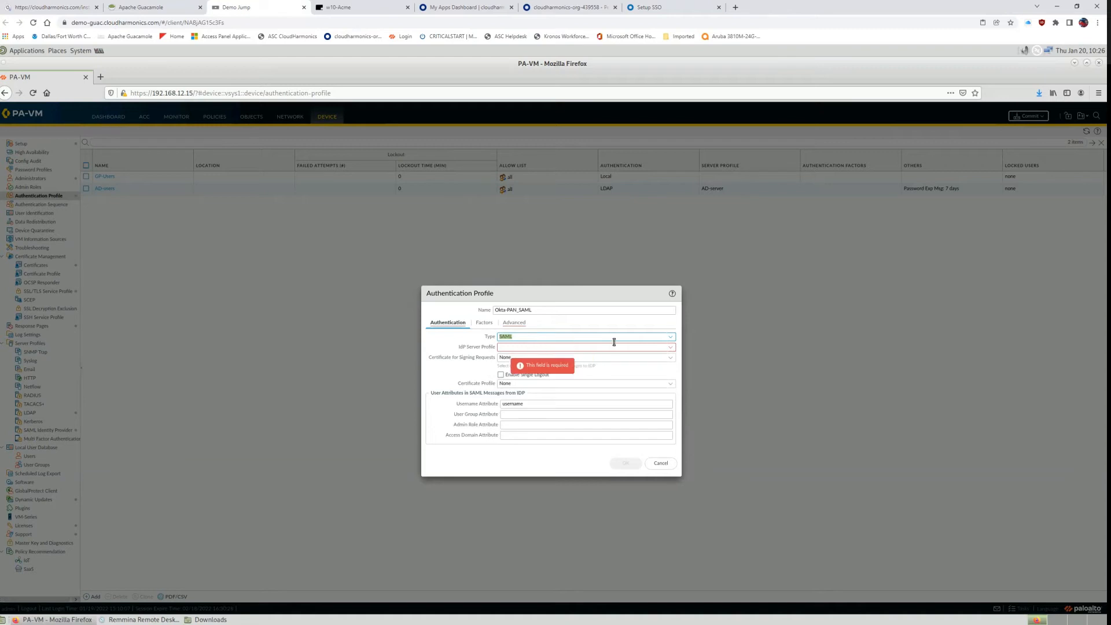
left_click(672, 348)
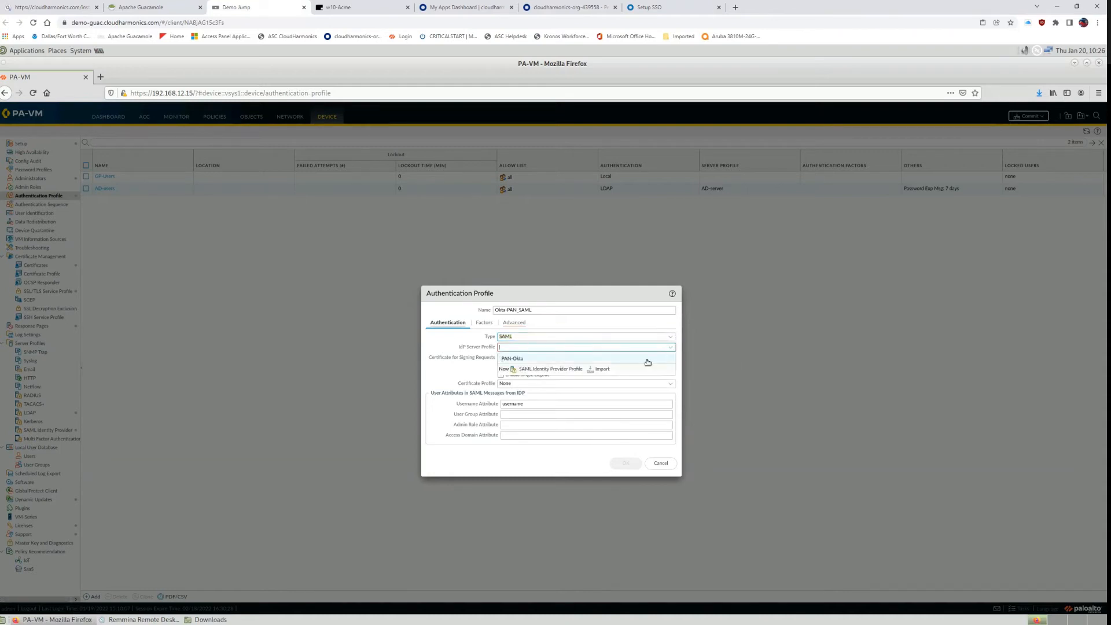
left_click(528, 357)
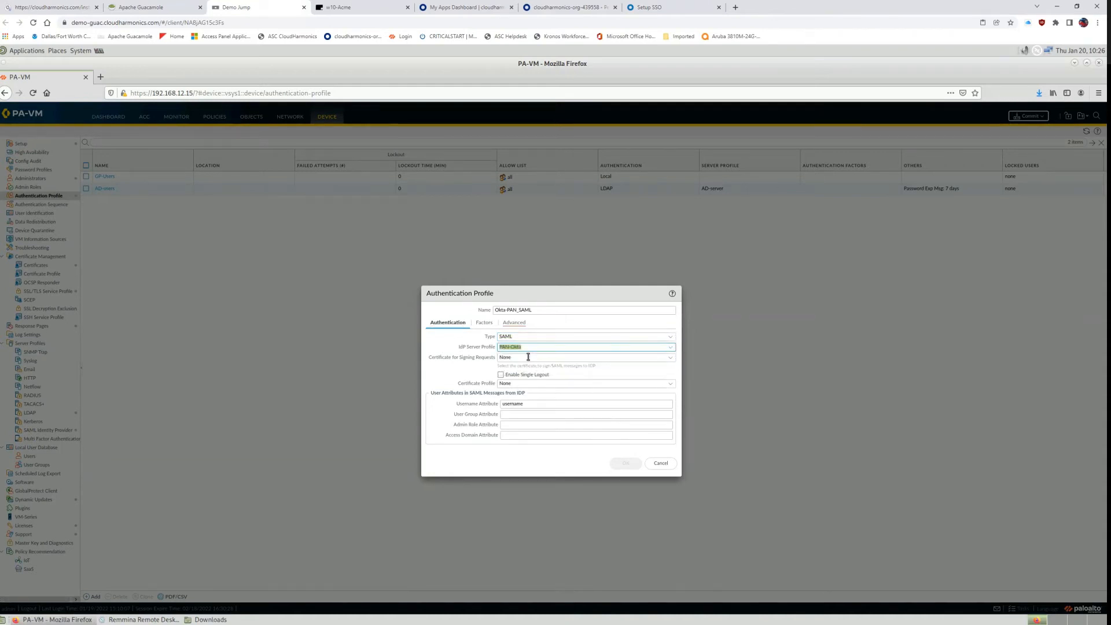
Add all to the Okta-PAN_SAML authentication profile's allow list and save the profile.
left_click(484, 323)
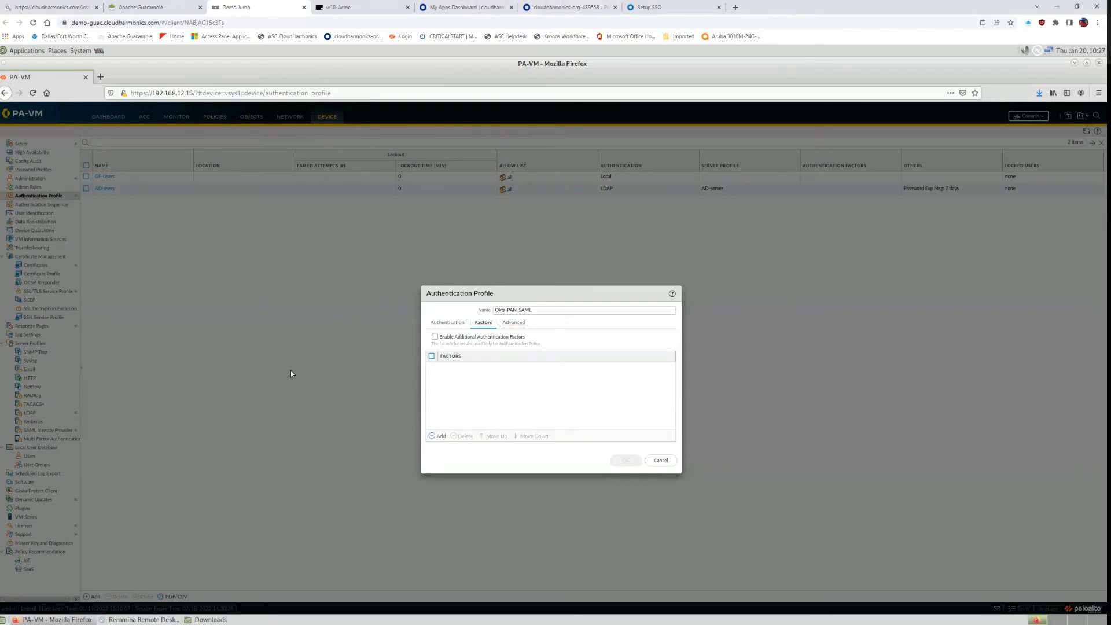
left_click(513, 325)
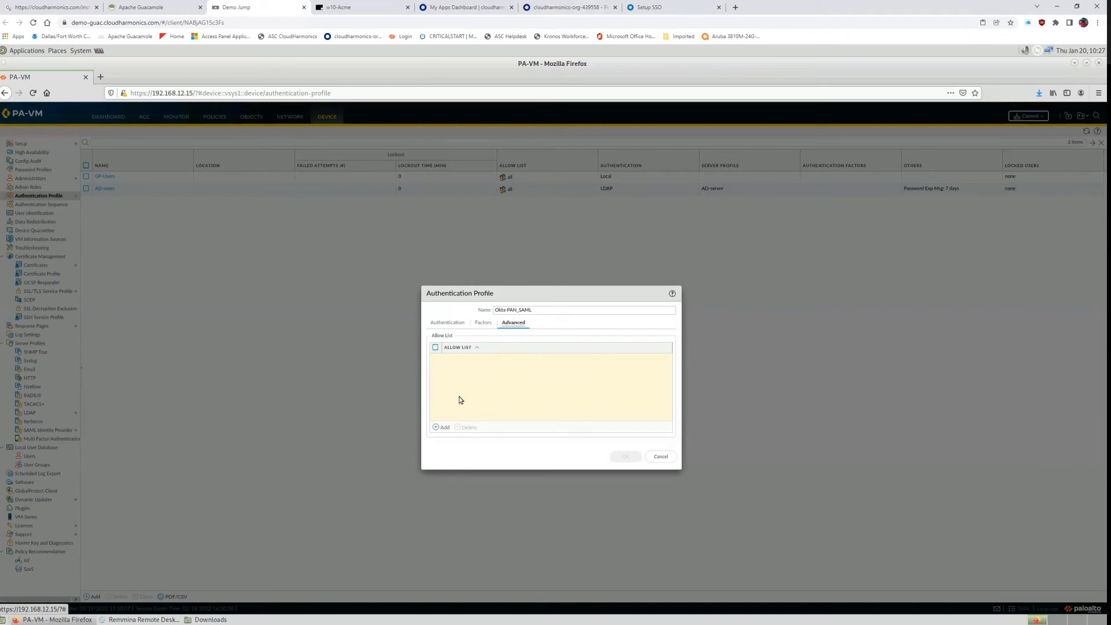
mouse_move(471, 377)
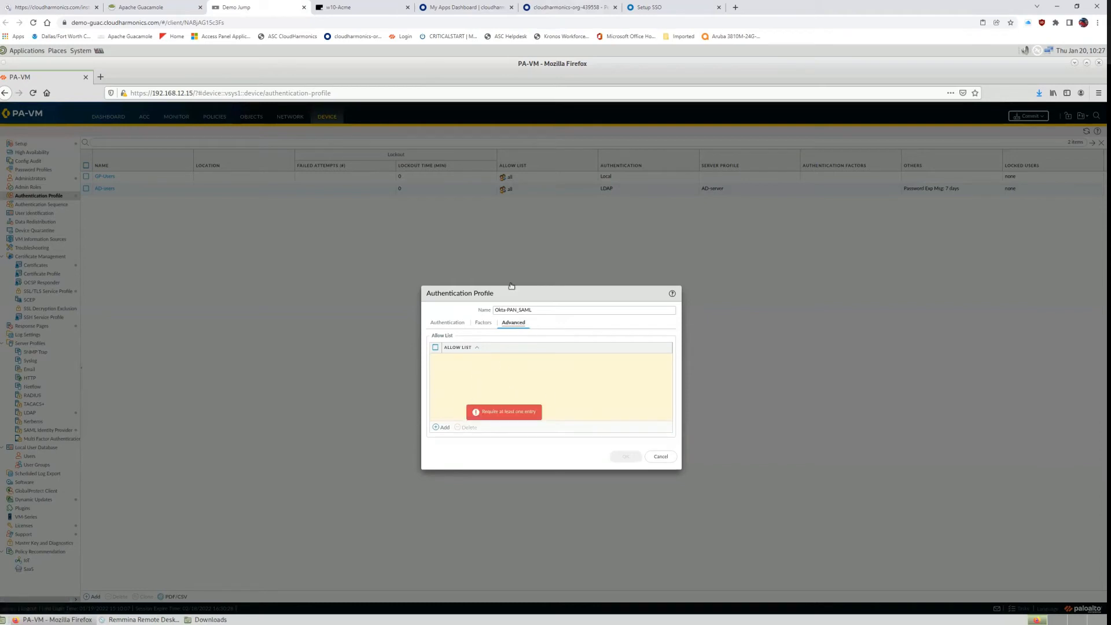
left_click(438, 428)
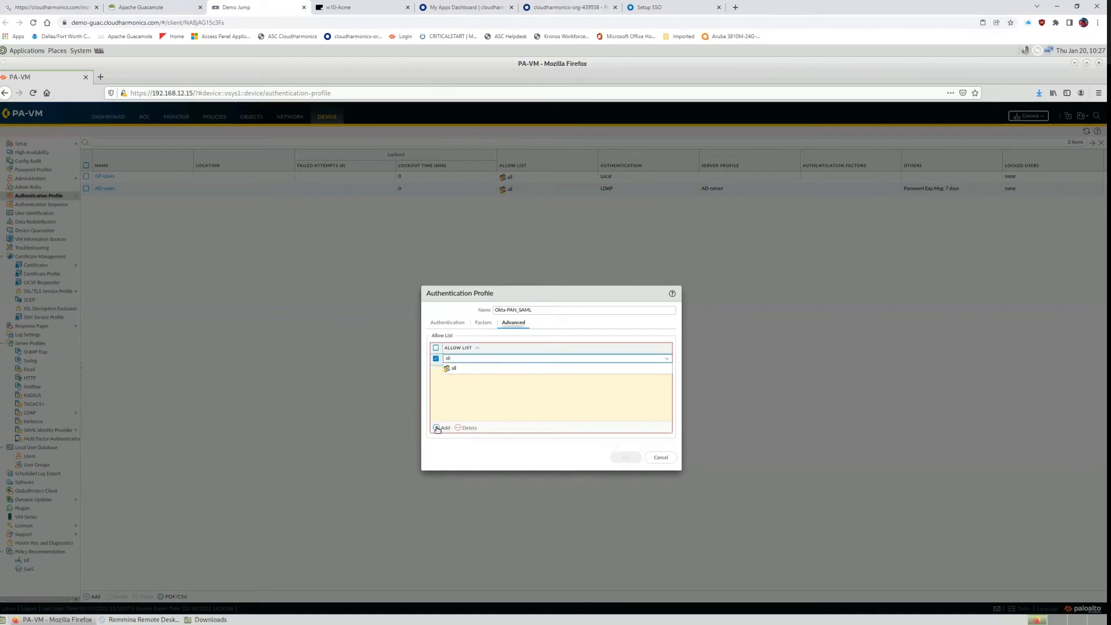
left_click(464, 372)
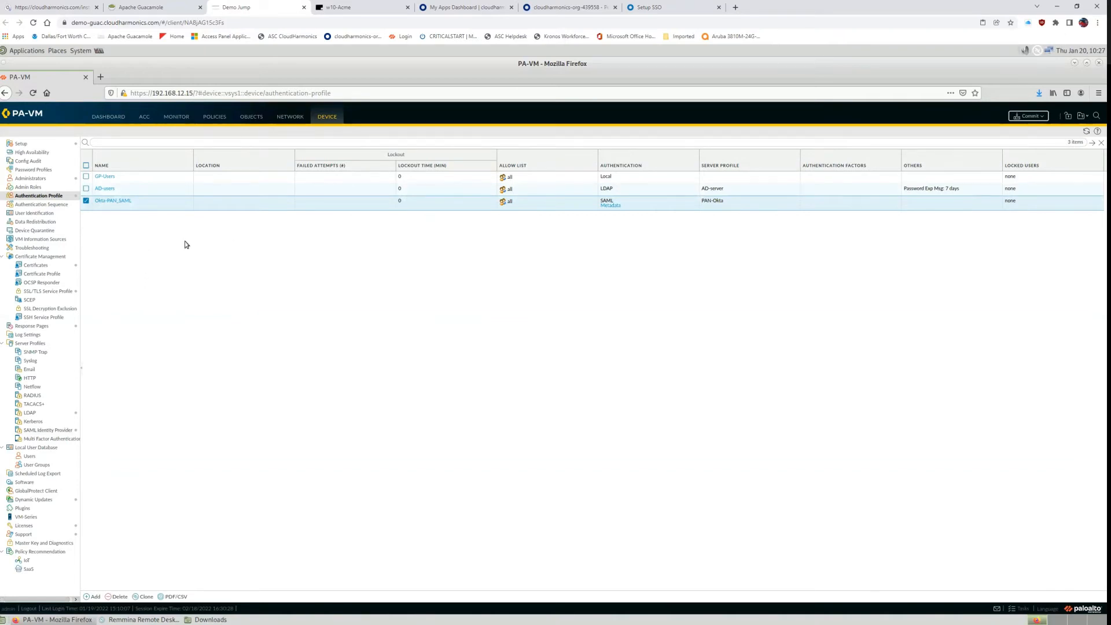
In the GP-GW GlobalProtect gateway, add a client authentication entry named PAN-Okta_Admin that uses the Okta-PAN_SAML authentication profile.
left_click(290, 118)
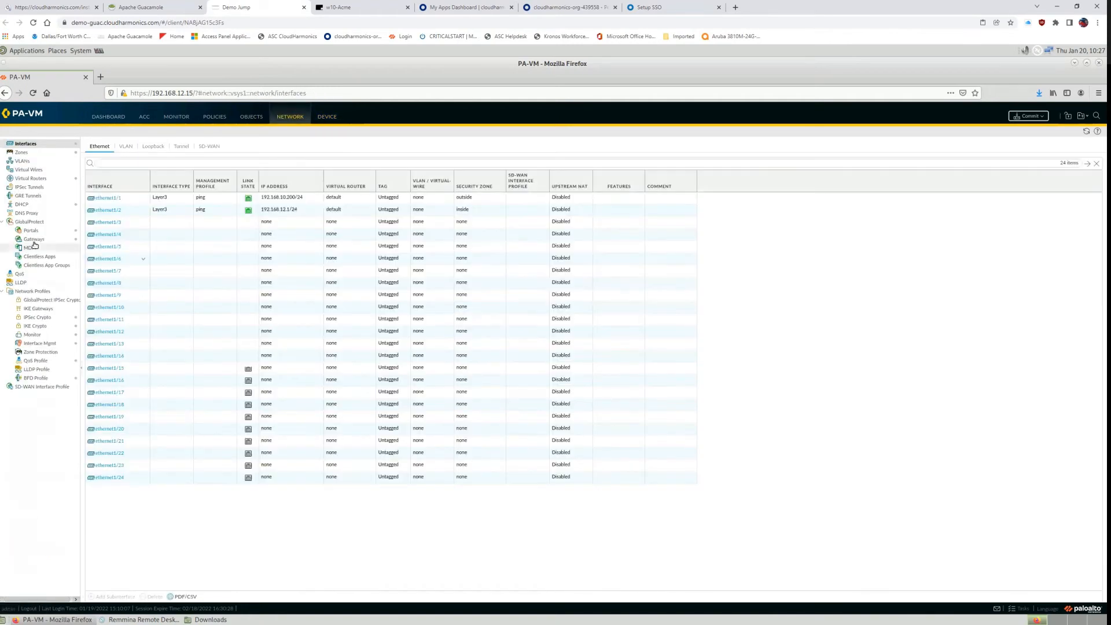
left_click(33, 242)
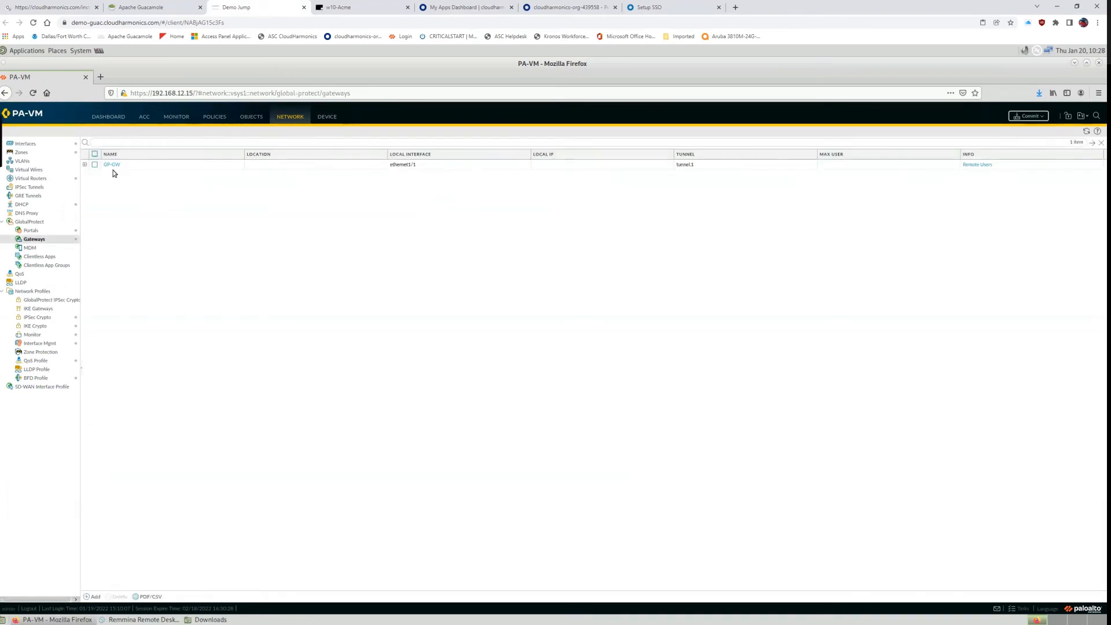
left_click(112, 165)
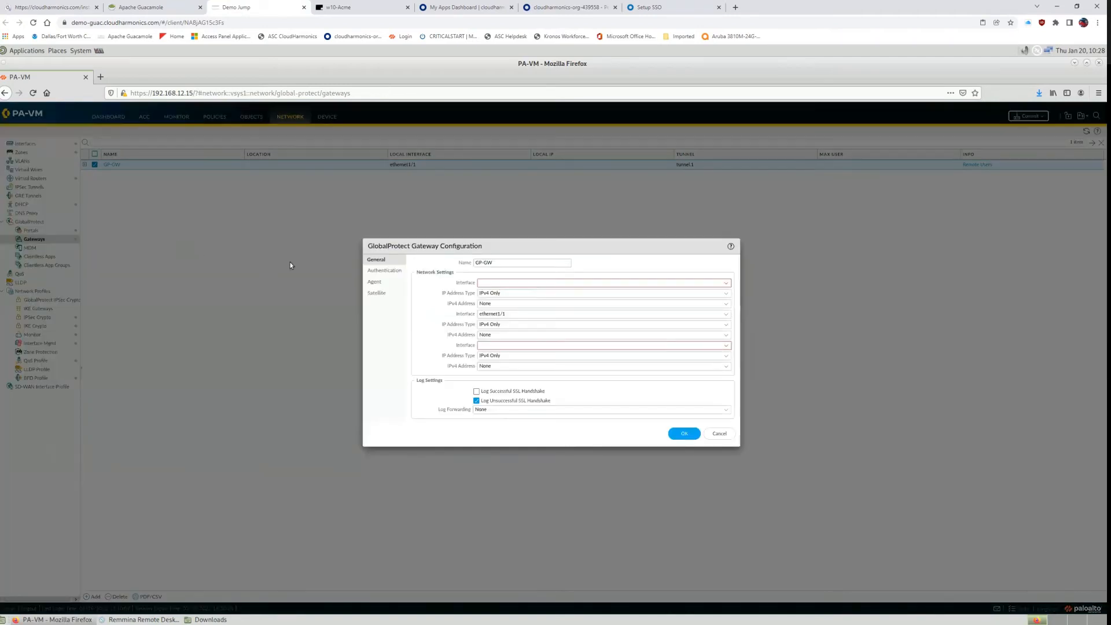
left_click(392, 272)
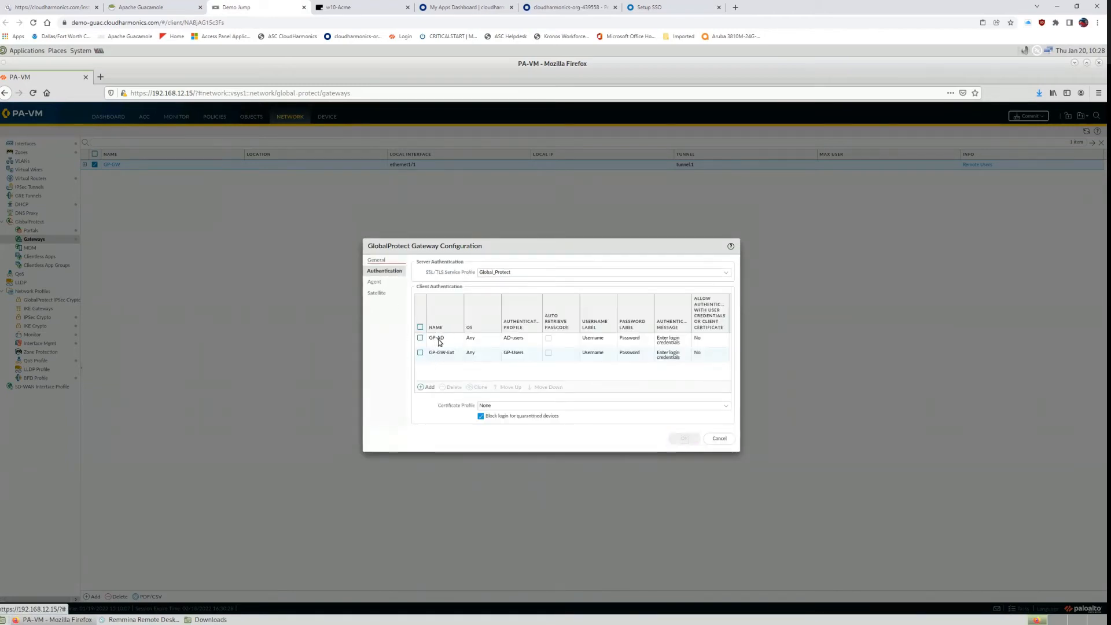
left_click(428, 387)
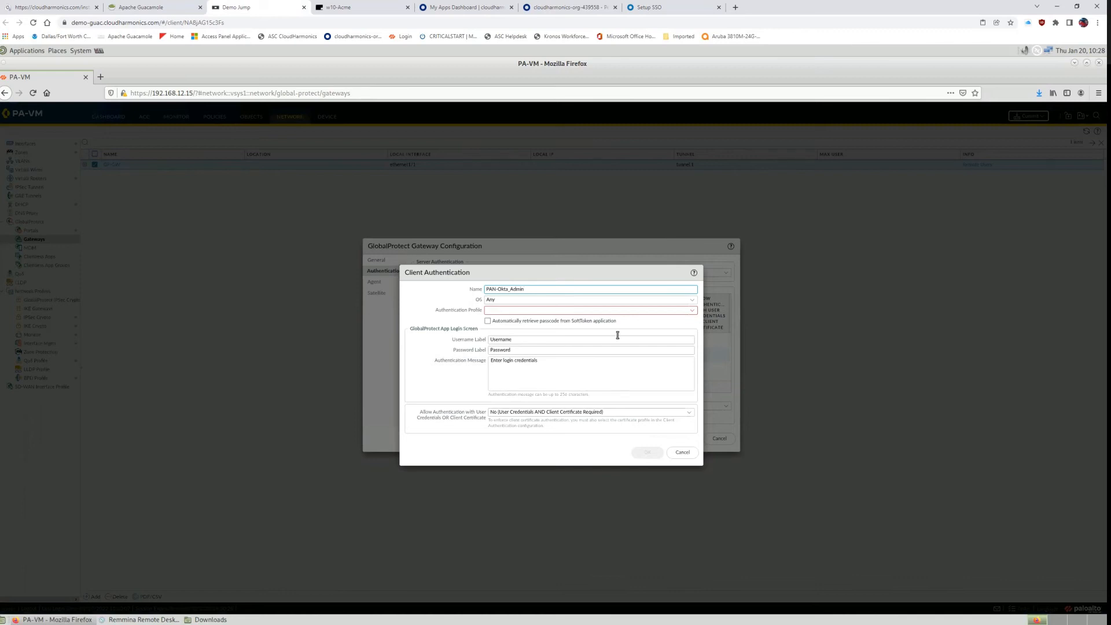
left_click(693, 314)
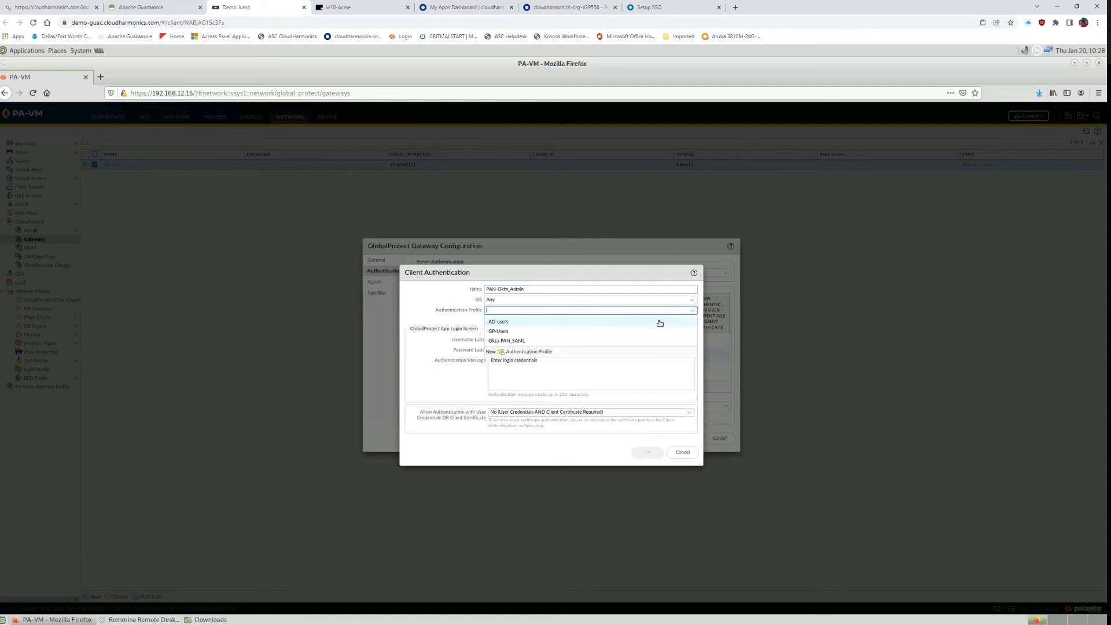
left_click(517, 342)
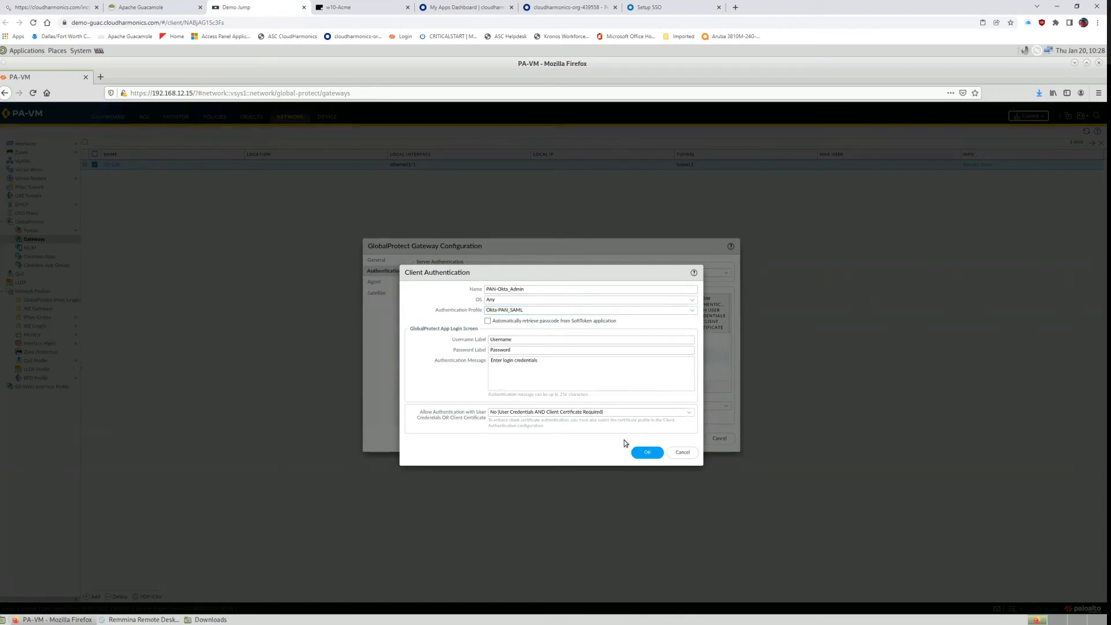
left_click(645, 452)
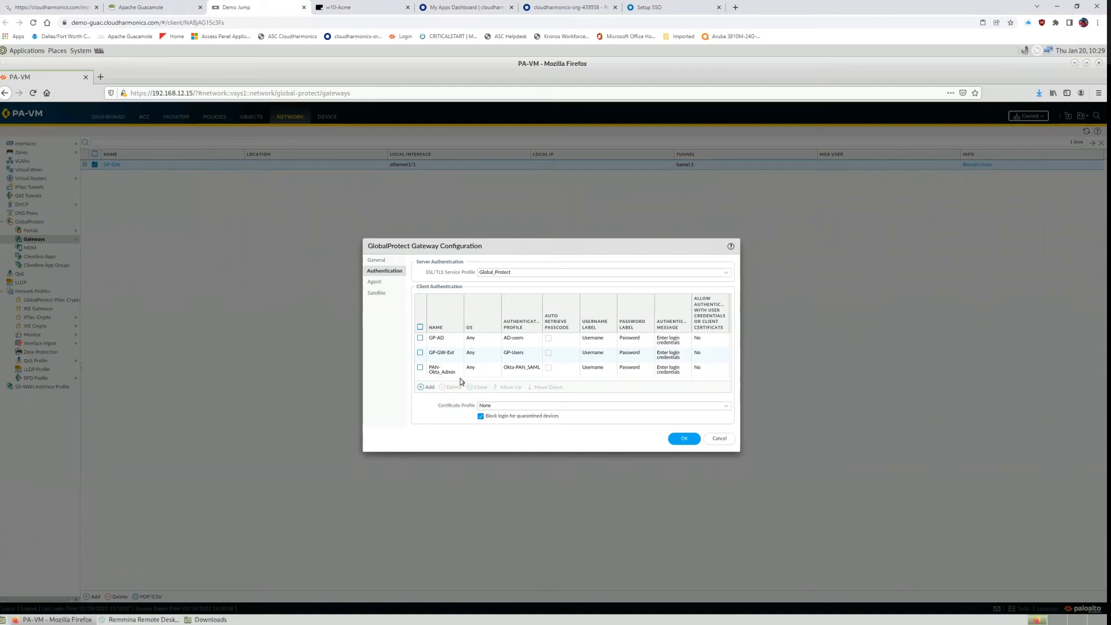
Move the PAN-Okta_Admin entry to first place in the gateway's client authentication list and save the gateway configuration.
left_click(420, 368)
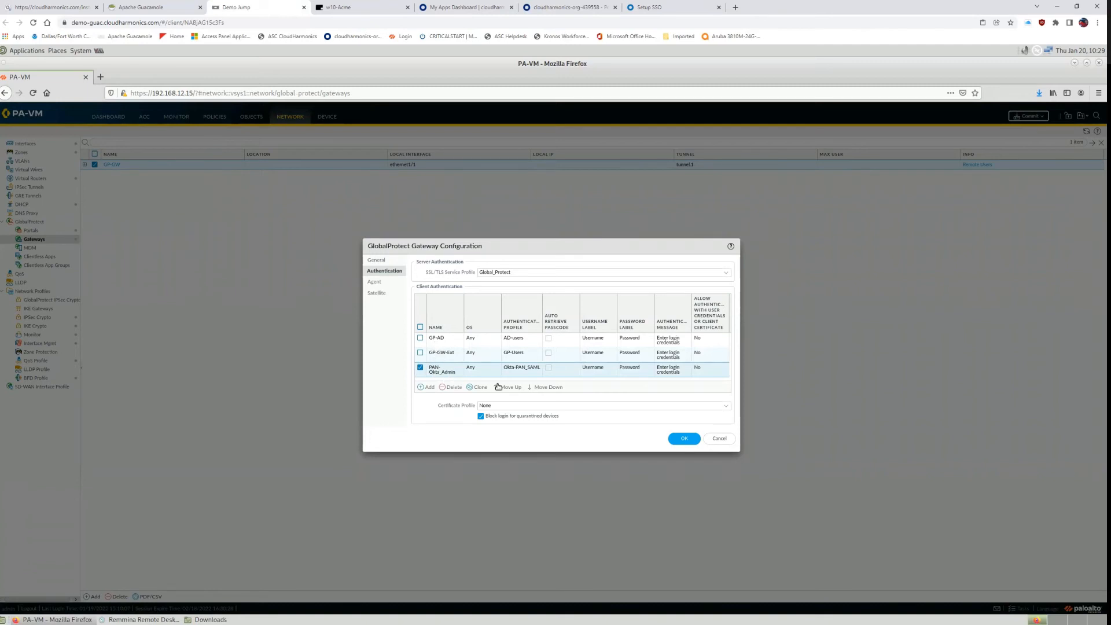
left_click(507, 388)
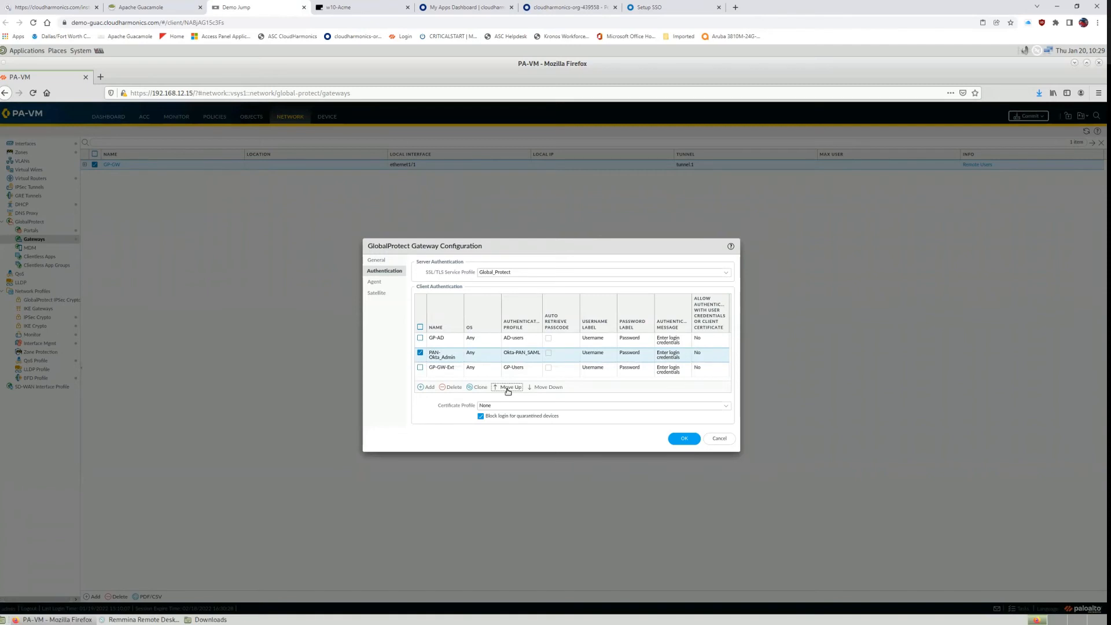
left_click(507, 388)
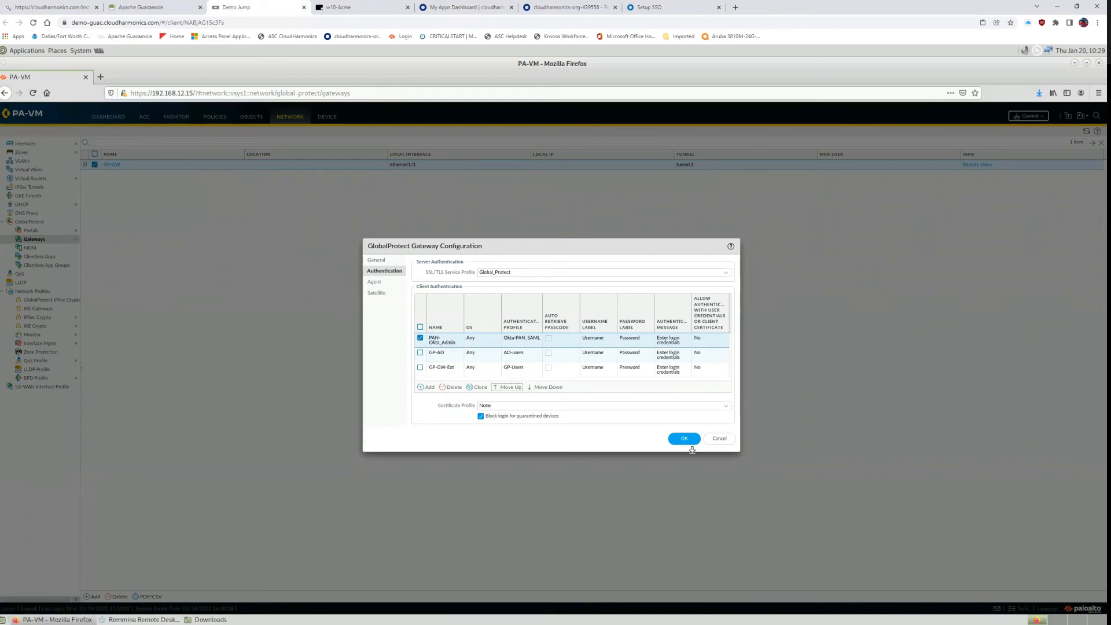
left_click(688, 440)
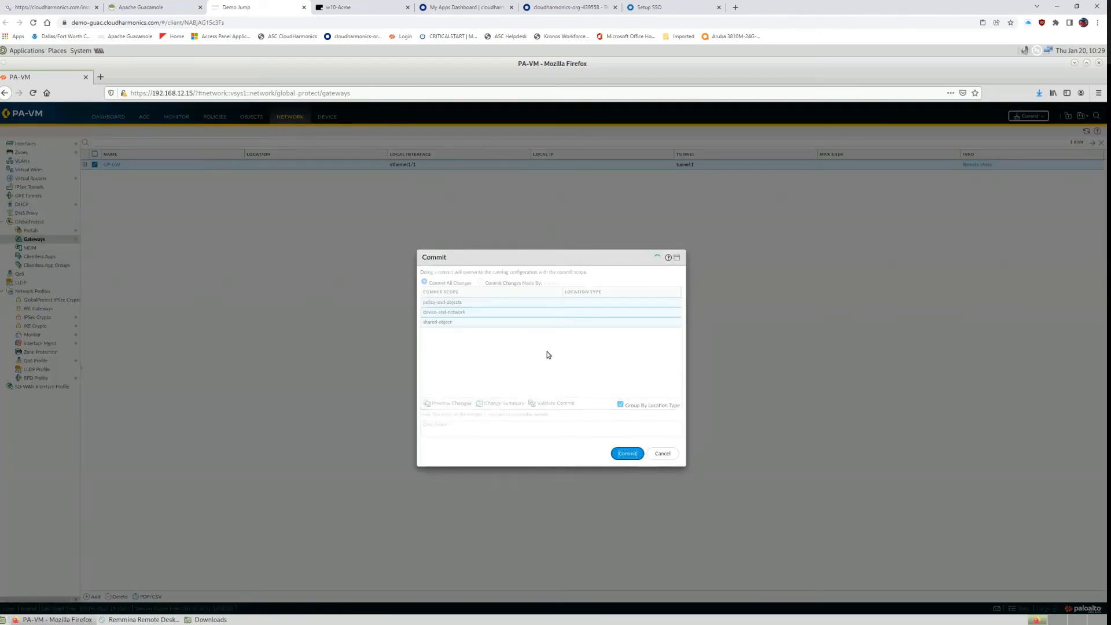
Commit all pending changes on the firewall and close the commit status.
key("Return")
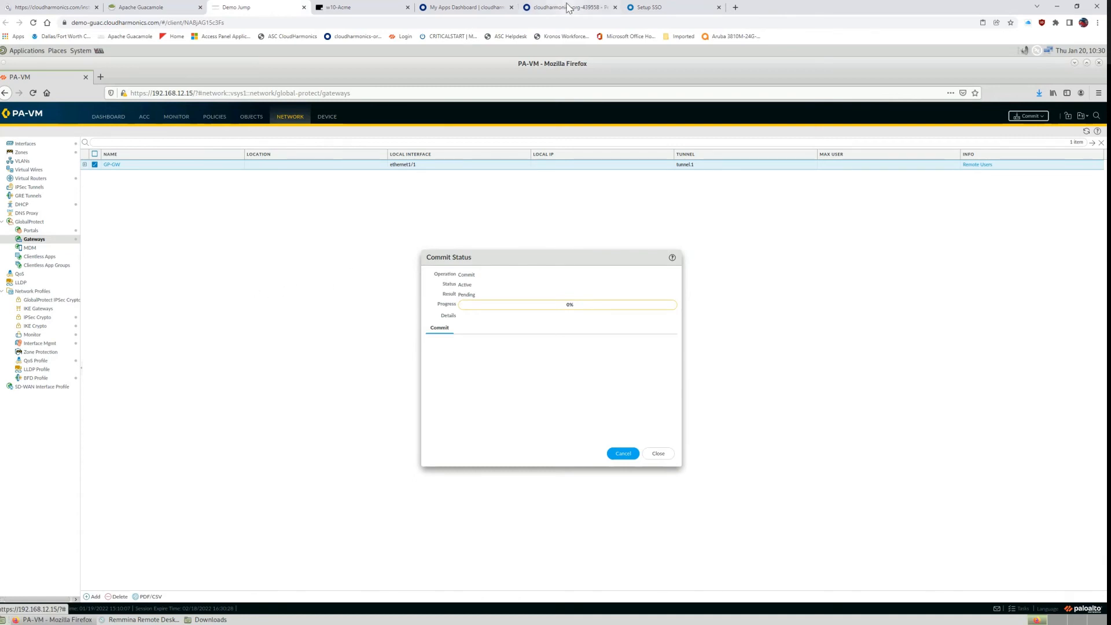
left_click(545, 9)
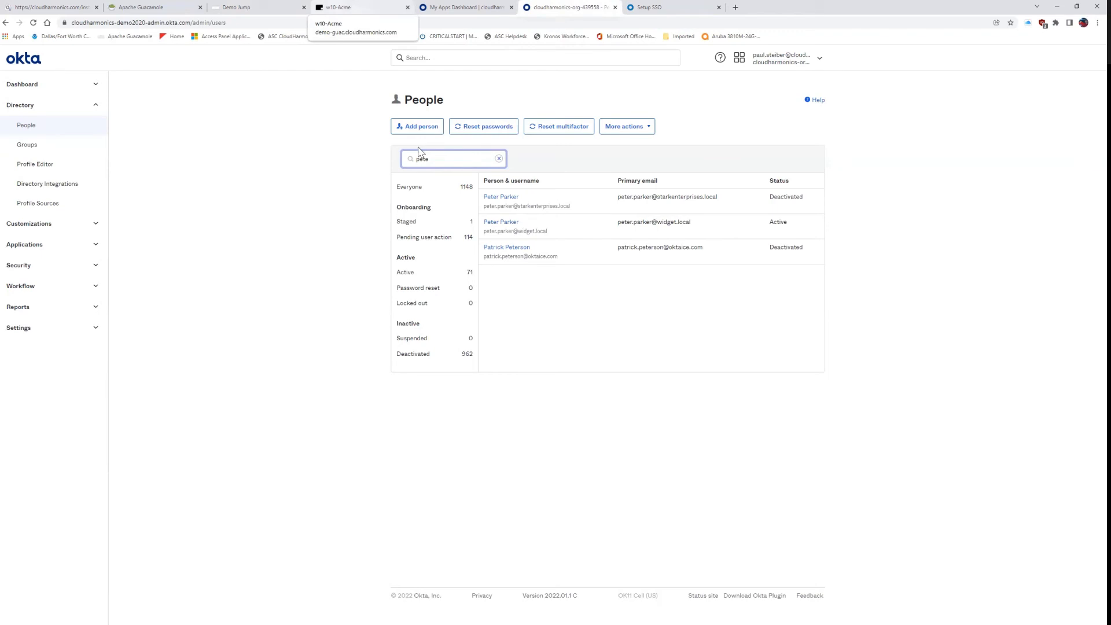
left_click(258, 8)
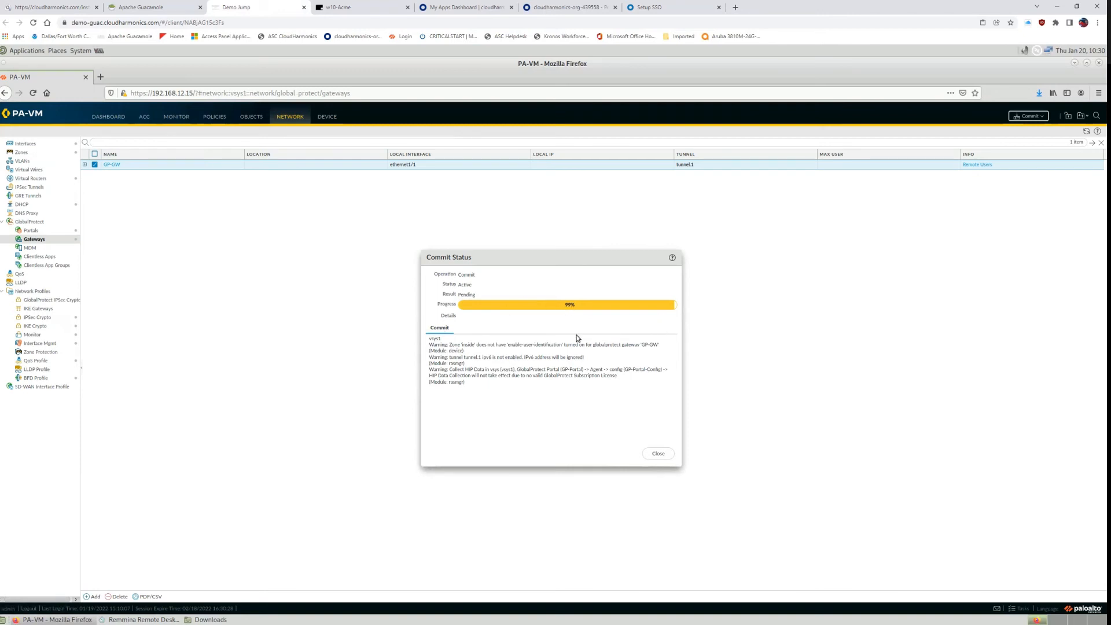
left_click(654, 454)
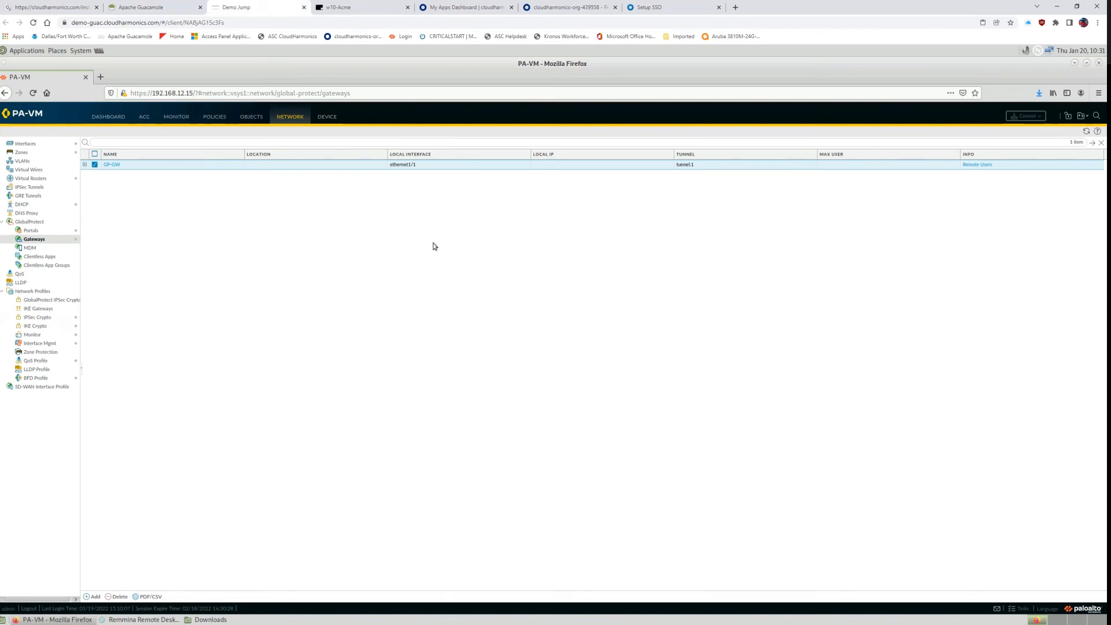
On the w10-Acme desktop, enable GlobalProtect and sign out the current account, clearing its saved credentials.
left_click(373, 11)
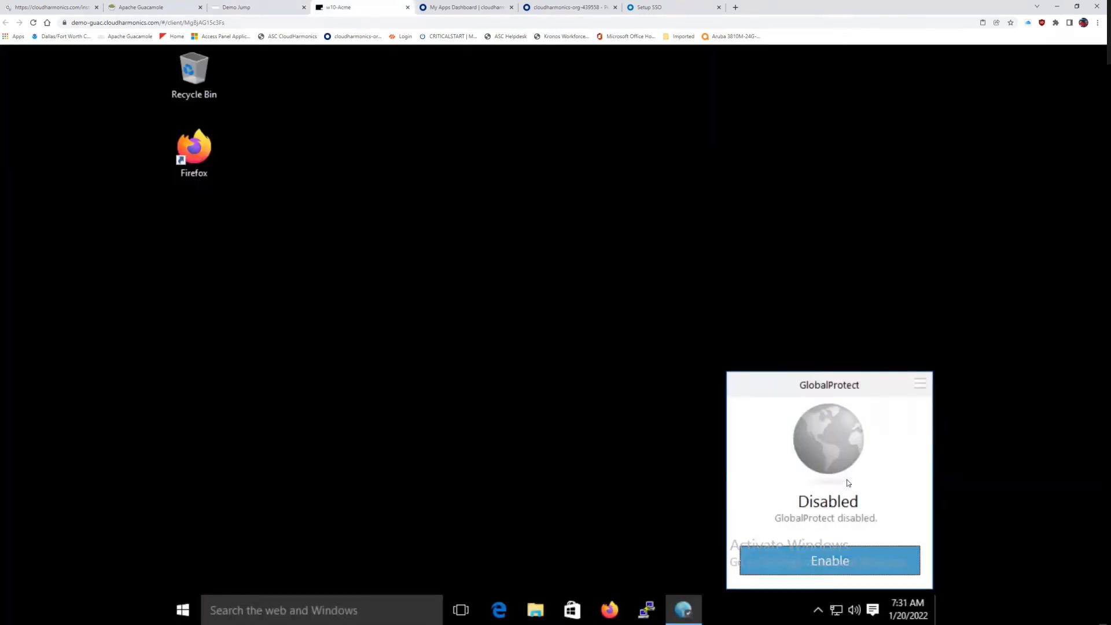
left_click(781, 561)
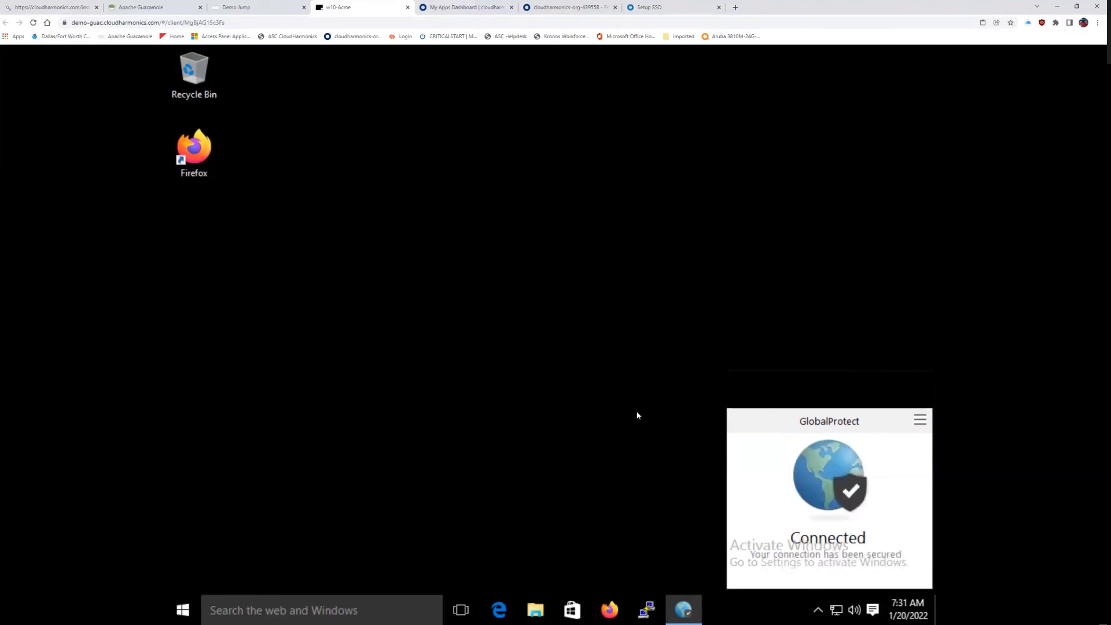
left_click(920, 423)
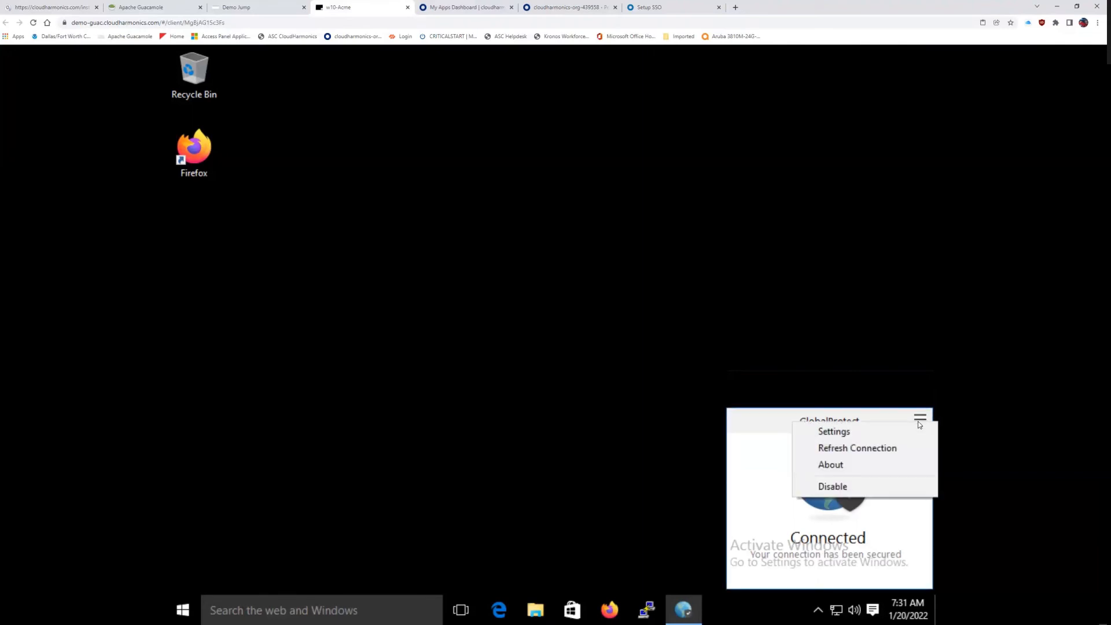
left_click(860, 434)
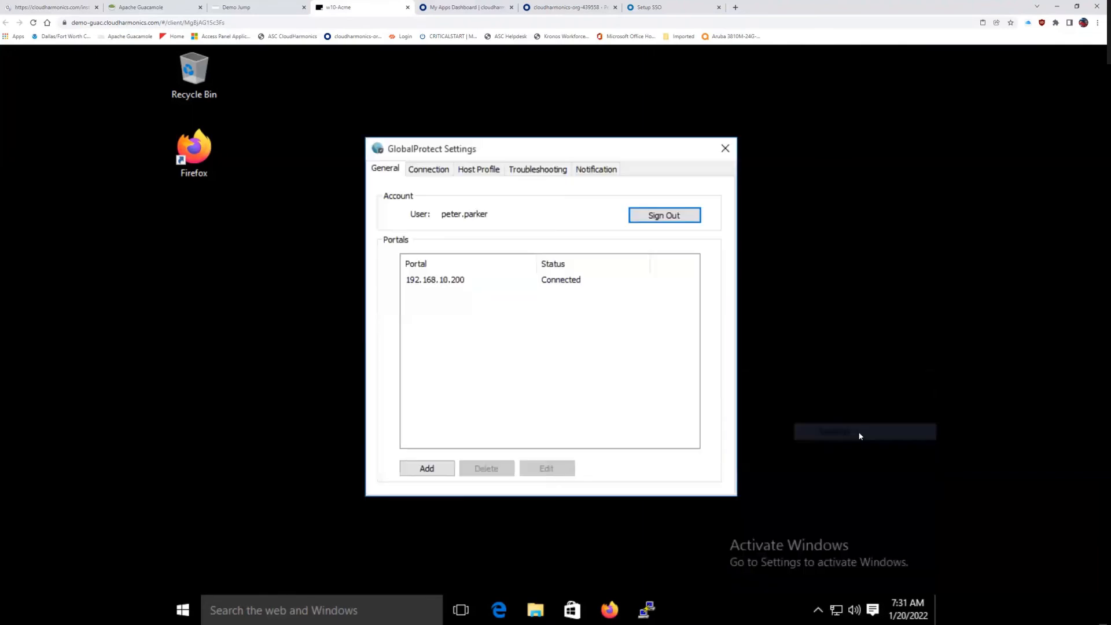
left_click(667, 217)
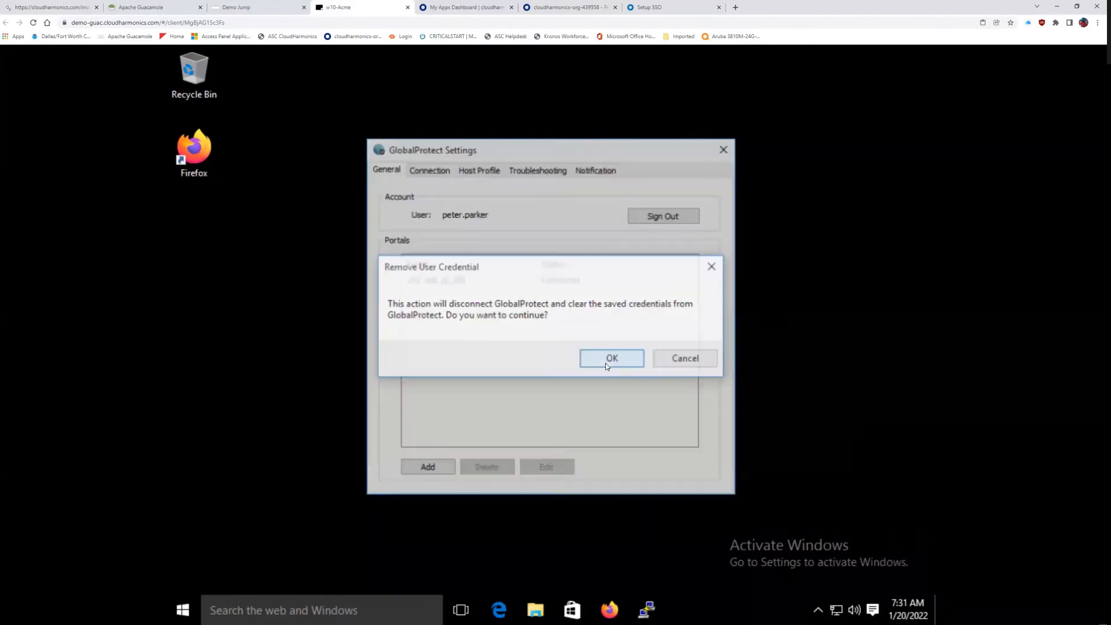
left_click(606, 363)
Sign in to the GlobalProtect portal 192.168.10.200 with the assigned user's username and account password.
left_click(833, 462)
double_click(830, 462)
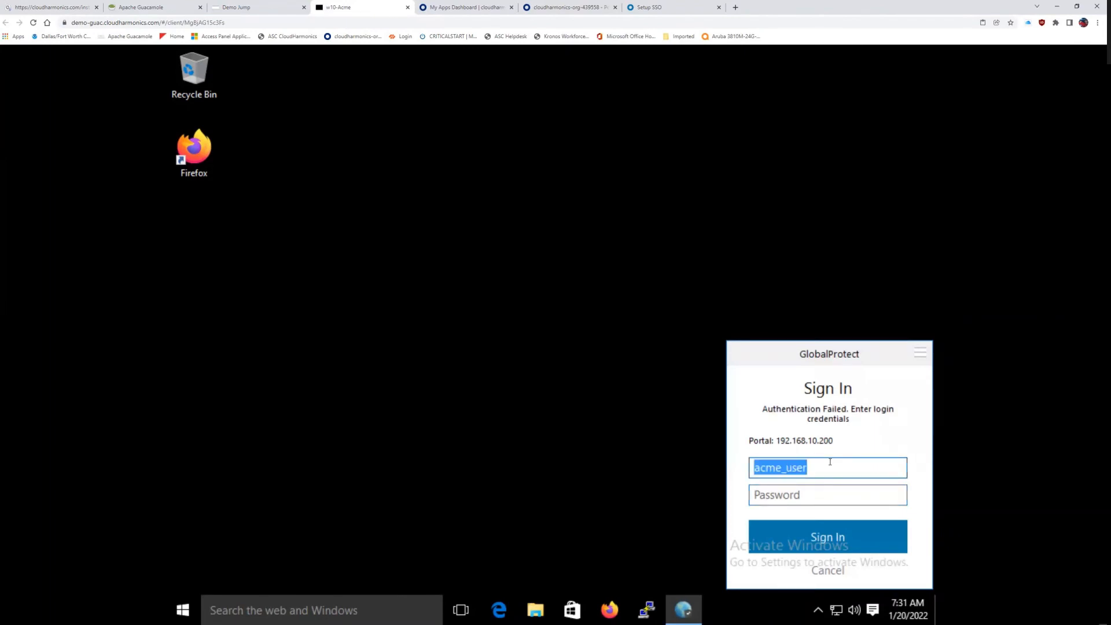
type("peter.")
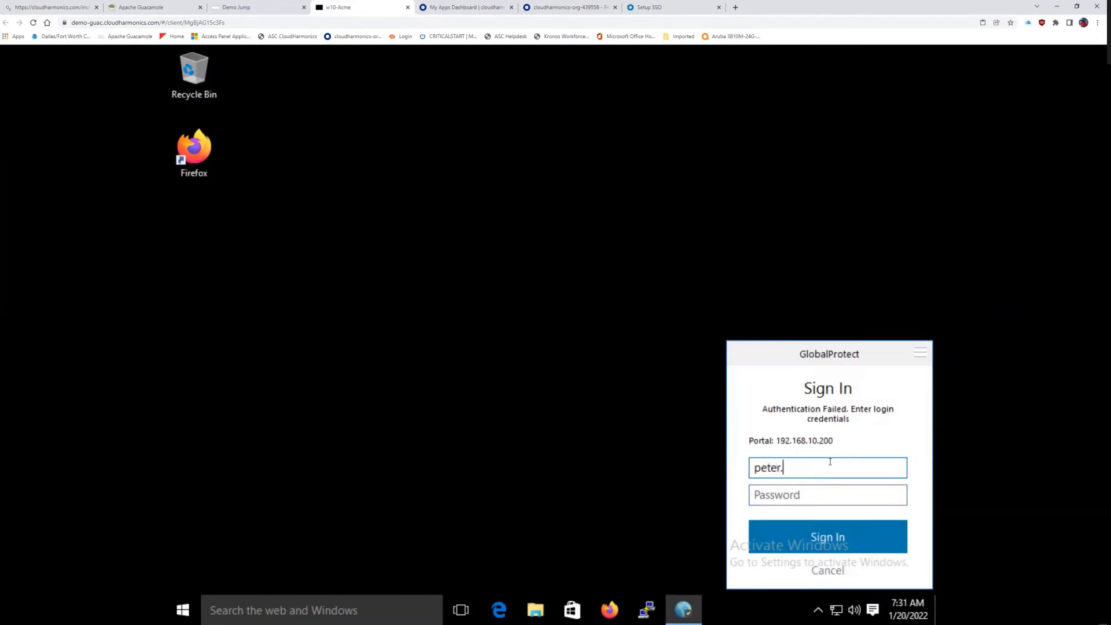
type("parker")
key("Tab")
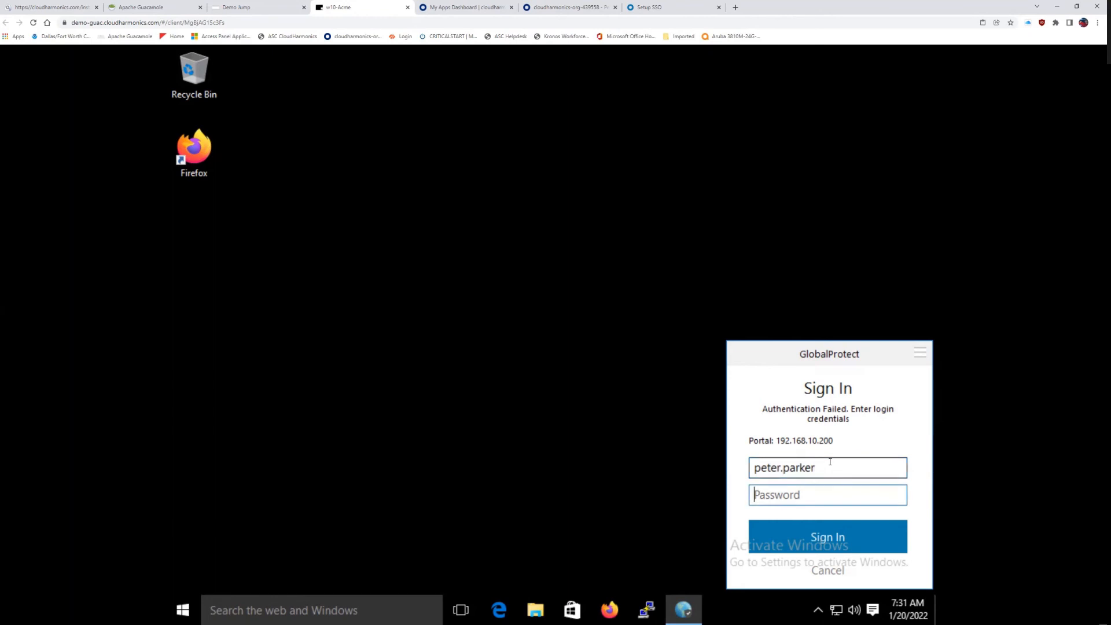
type("•••••••••••")
key("Return")
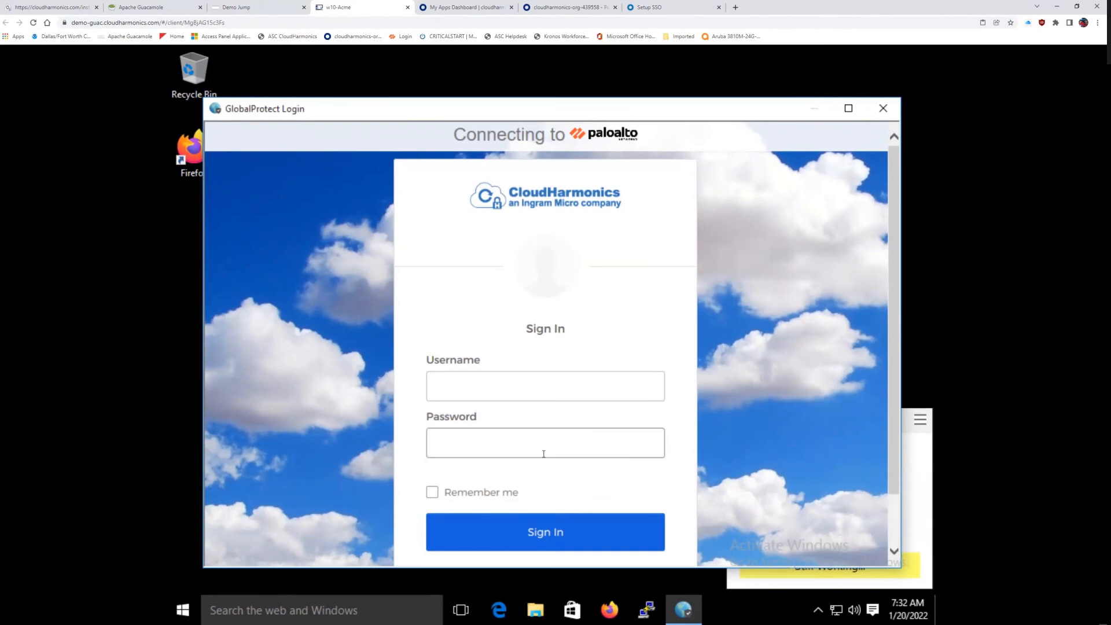
Complete the CloudHarmonics Okta sign-in for GlobalProtect with the assigned user's username and account password.
left_click(506, 388)
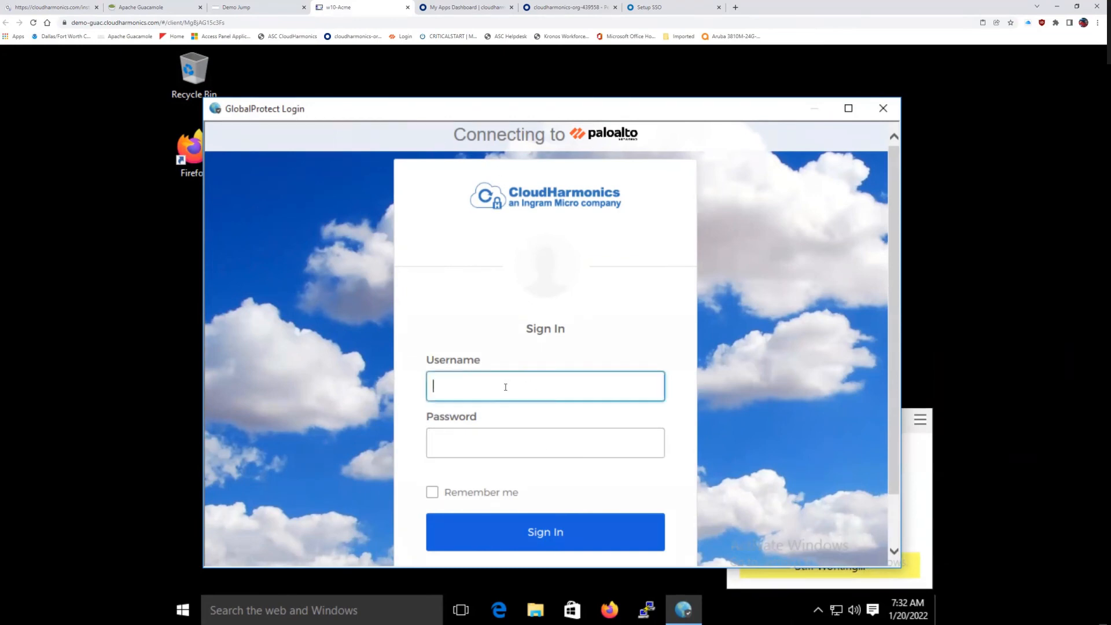
type("pa")
type("eter")
type(".parker")
key("Tab")
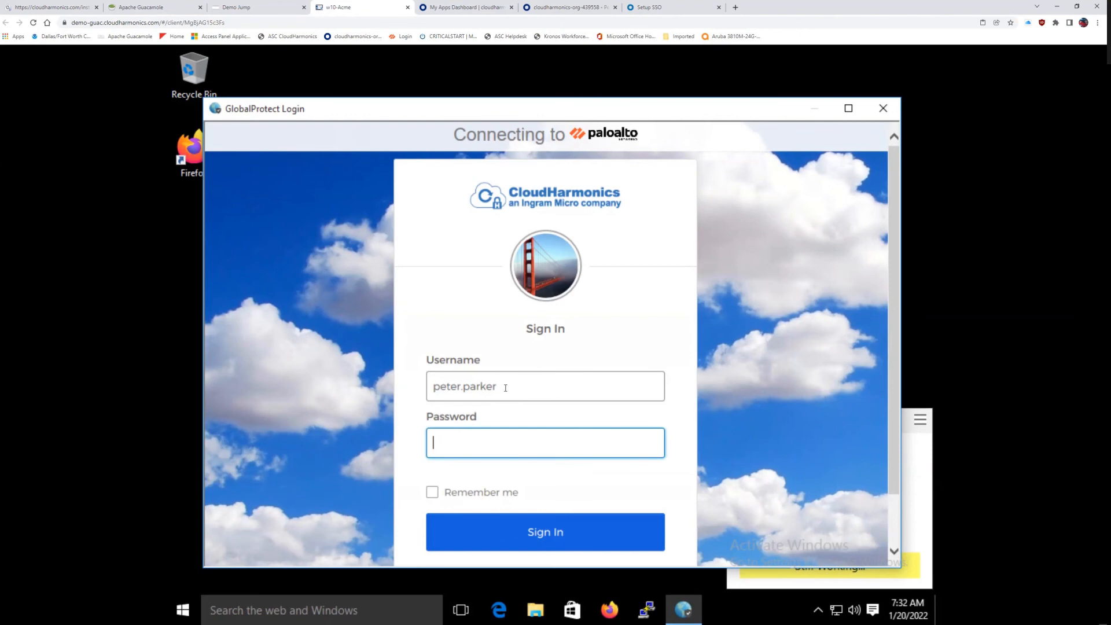
type("••")
key("BackSpace")
key("BackSpace")
type("••••••••••••")
key("Return")
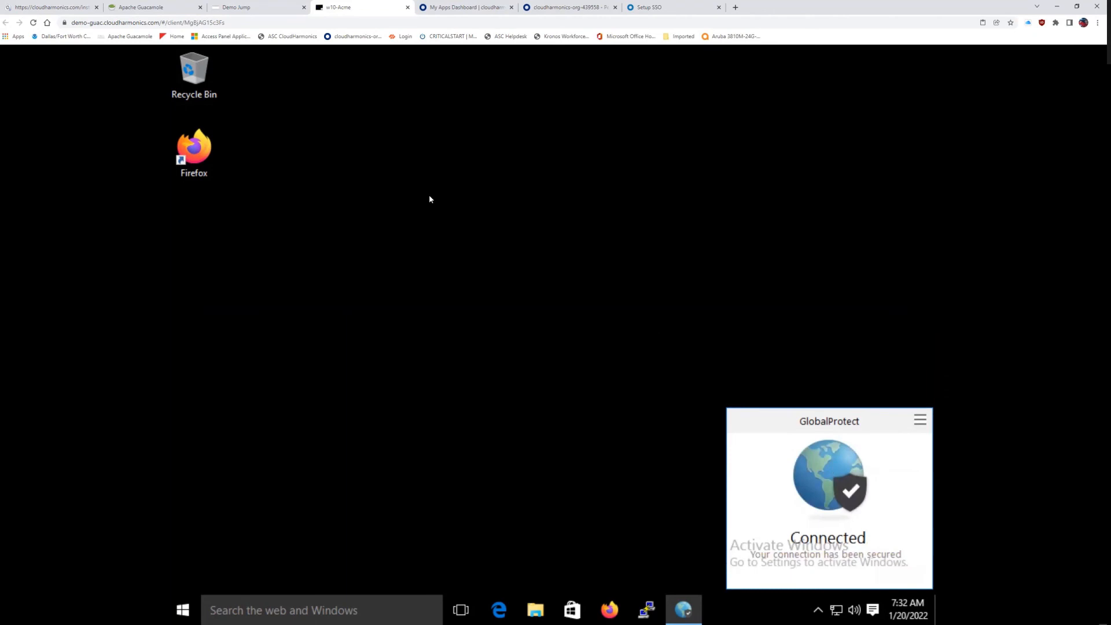
Open the GlobalProtect settings to check the signed-in account and the portal's connection status.
left_click(921, 420)
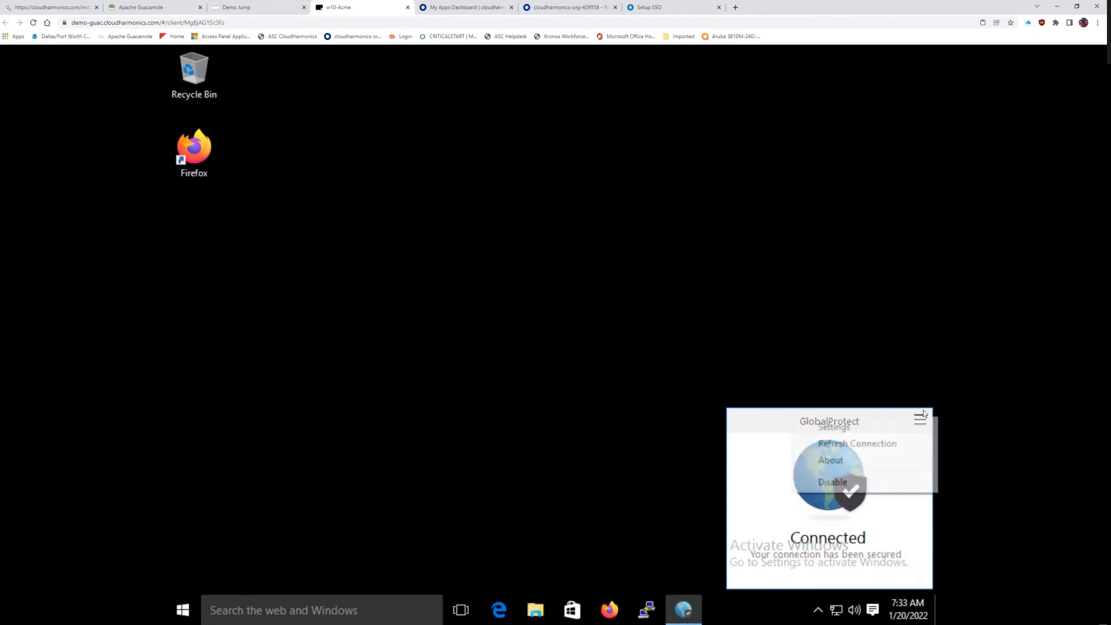
left_click(870, 426)
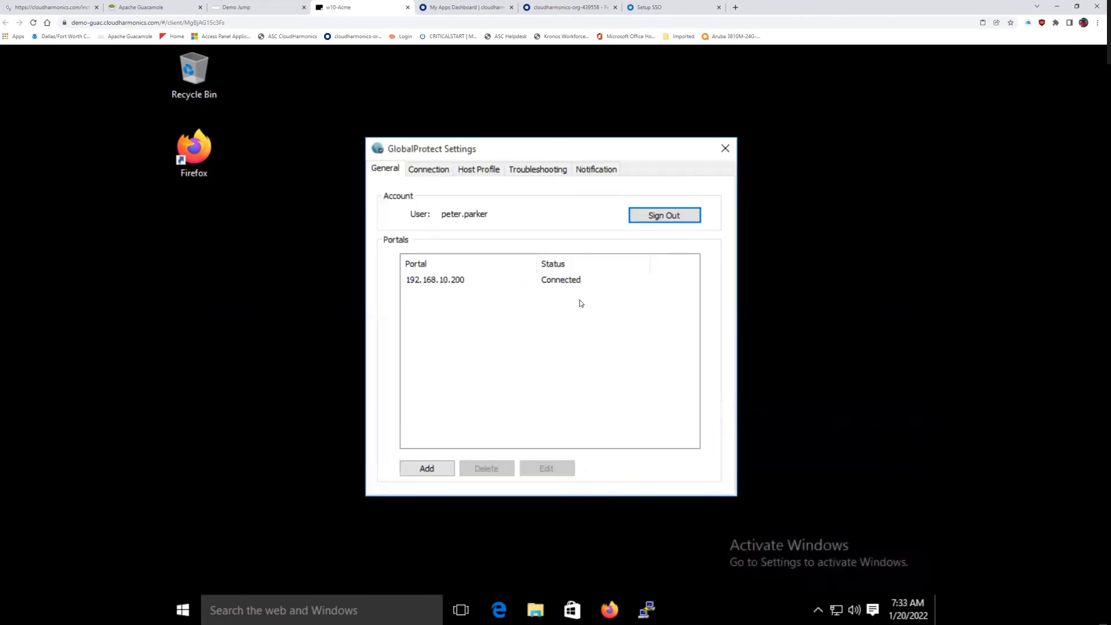
Check the gateway connection details in the GlobalProtect settings and the Okta SAML authentication events in the PA-VM firewall's system logs.
left_click(431, 176)
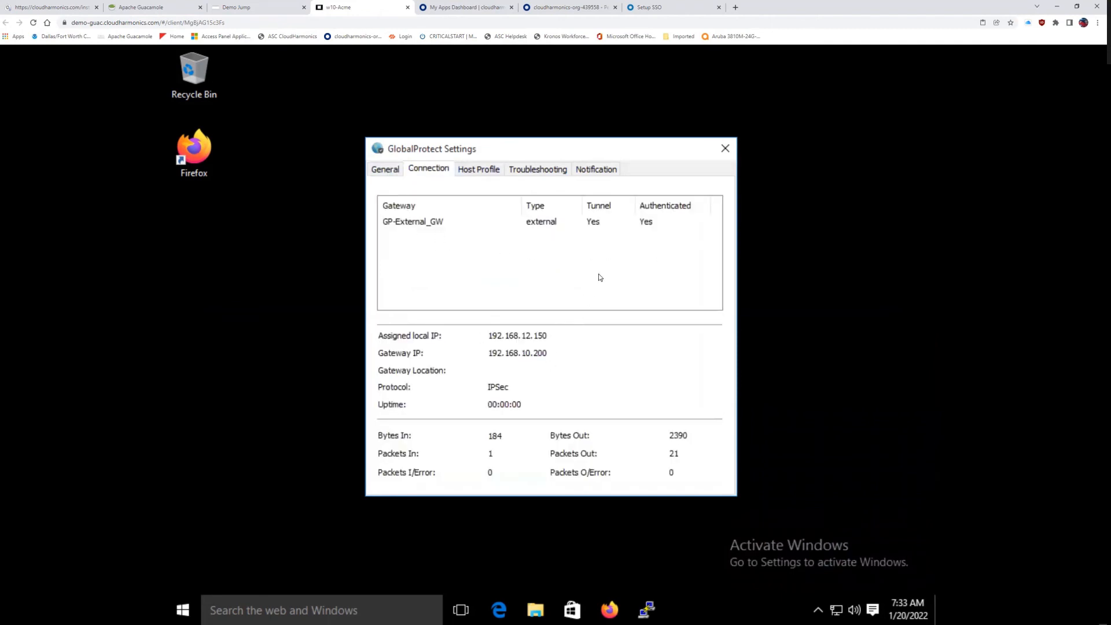
left_click(726, 149)
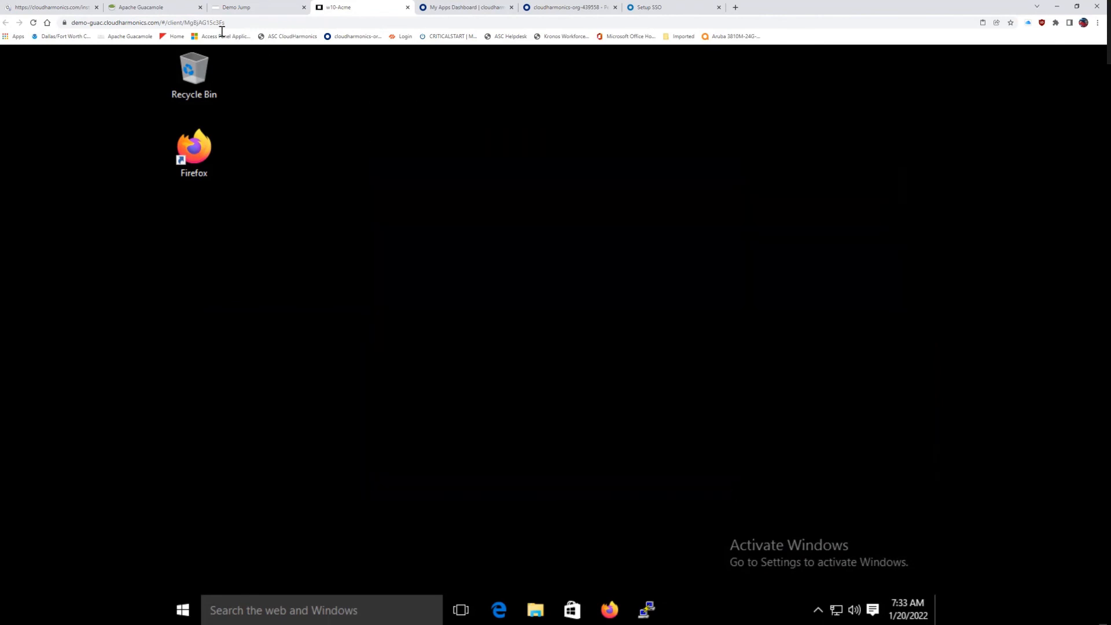
left_click(266, 7)
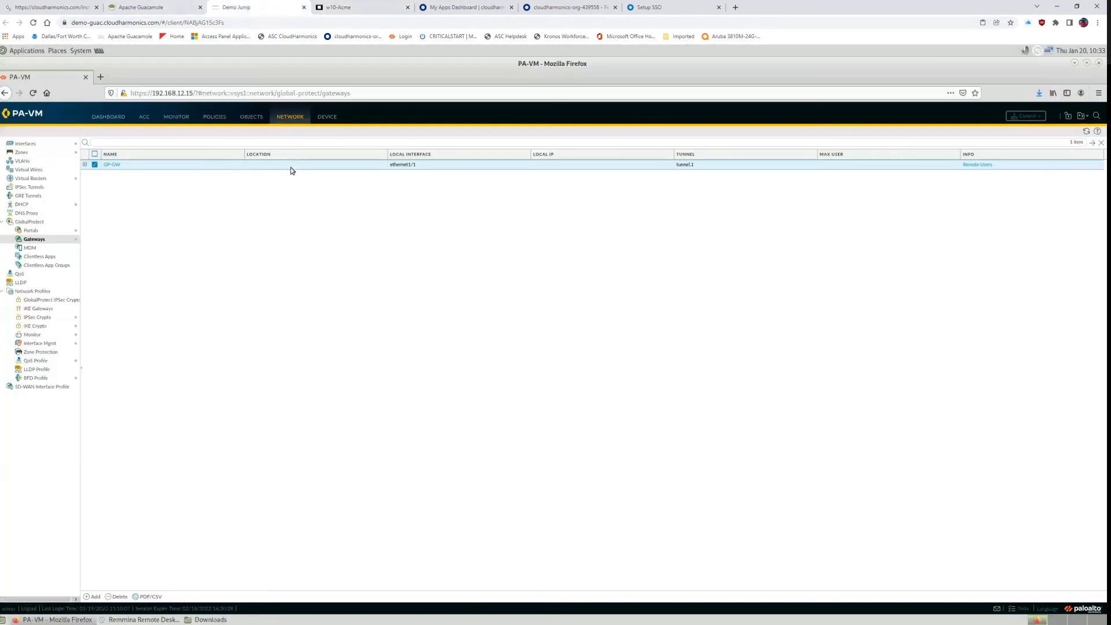
left_click(181, 117)
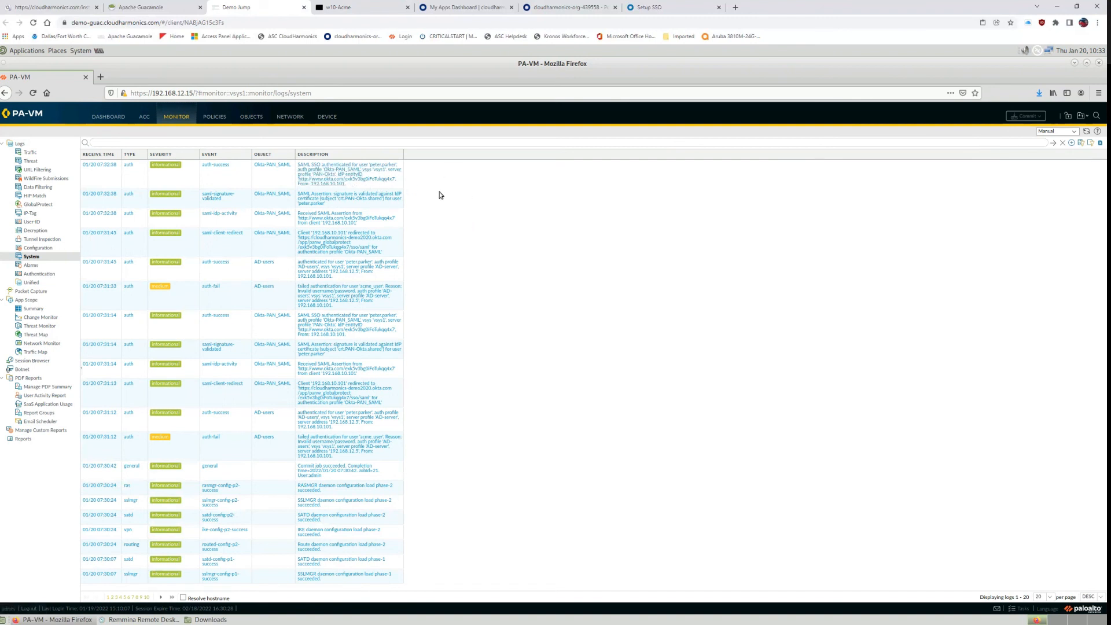
In the Okta admin console, search the applications for "pal" and open the sign-on settings of Palo Alto Networks - GlobalProtect.
left_click(371, 8)
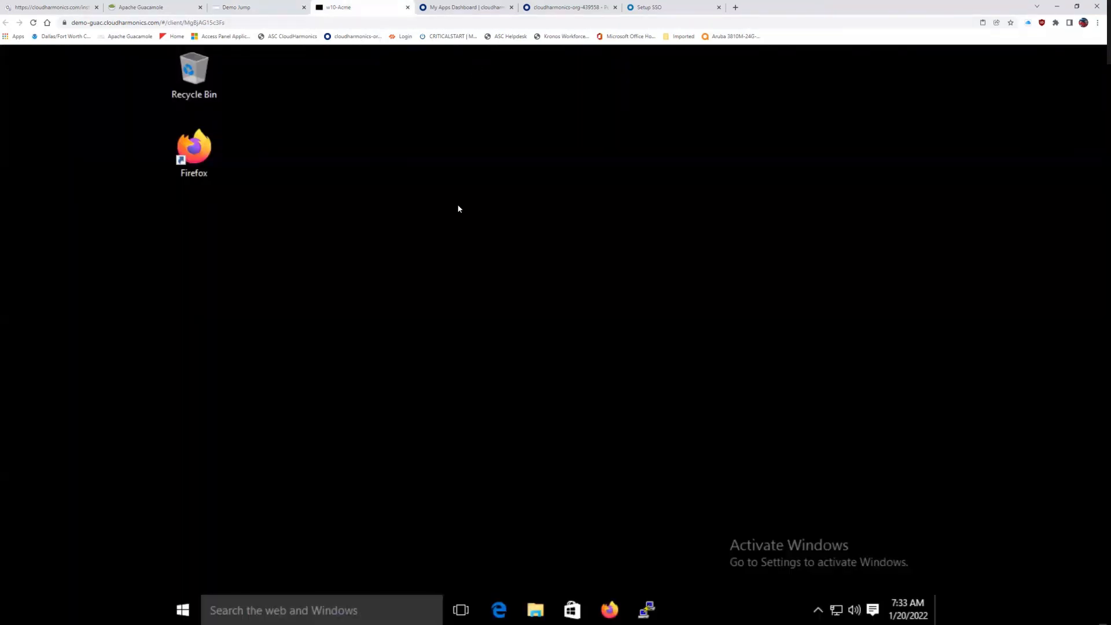
left_click(654, 8)
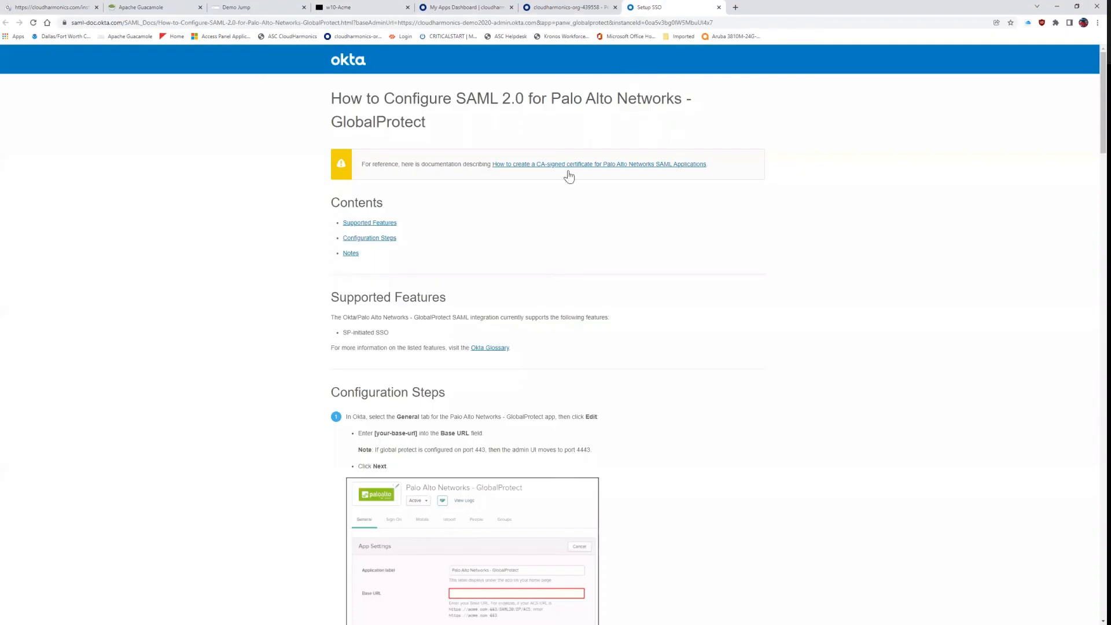
left_click(577, 8)
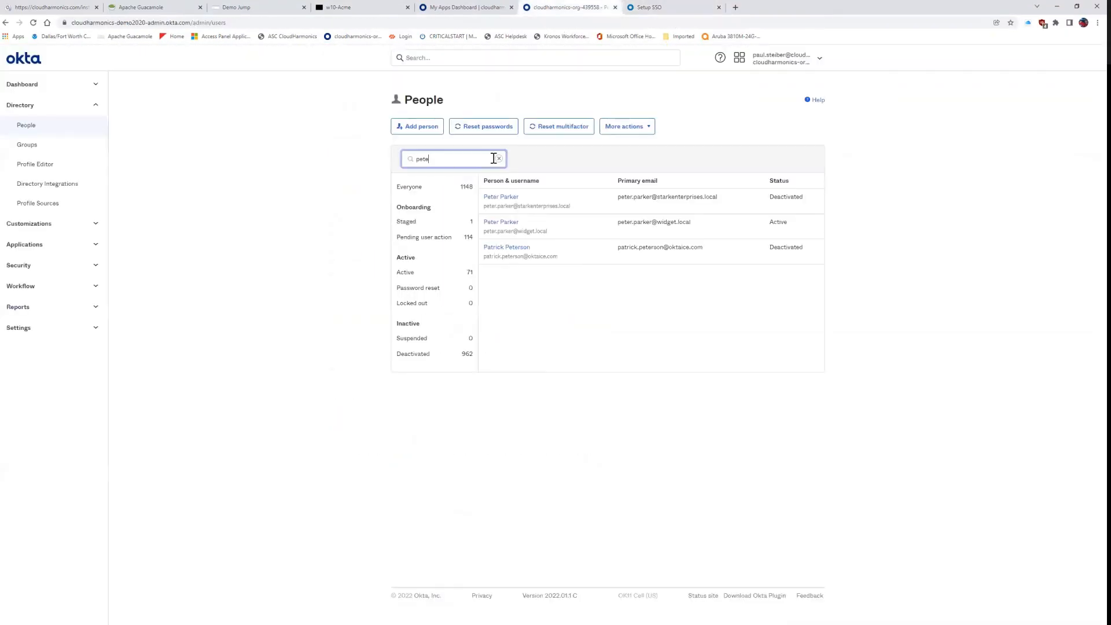
left_click(24, 244)
left_click(42, 266)
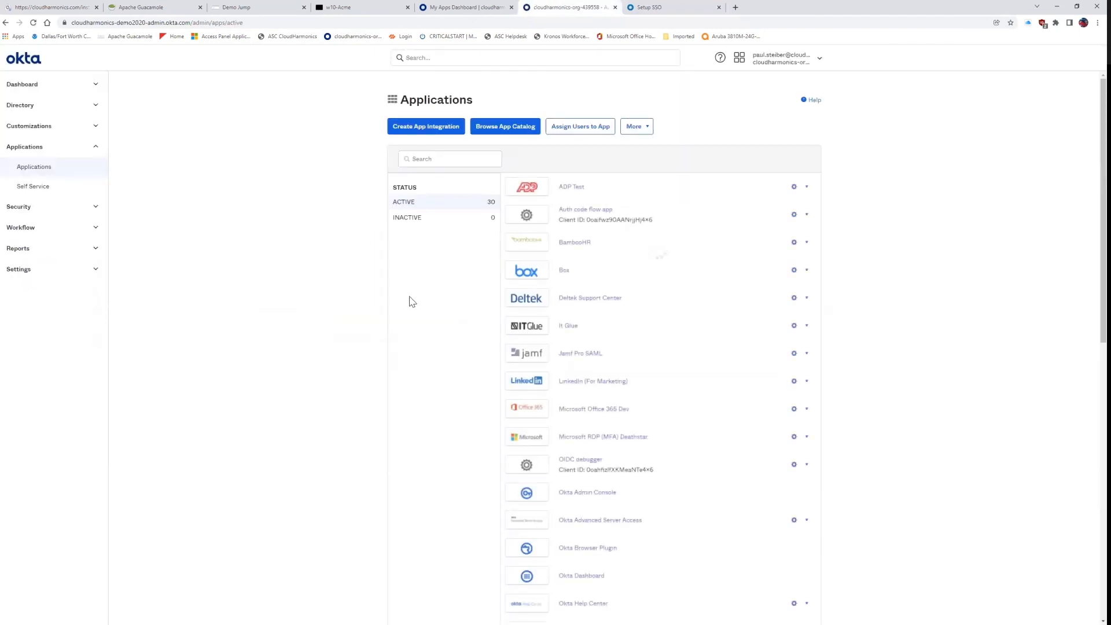
left_click(427, 158)
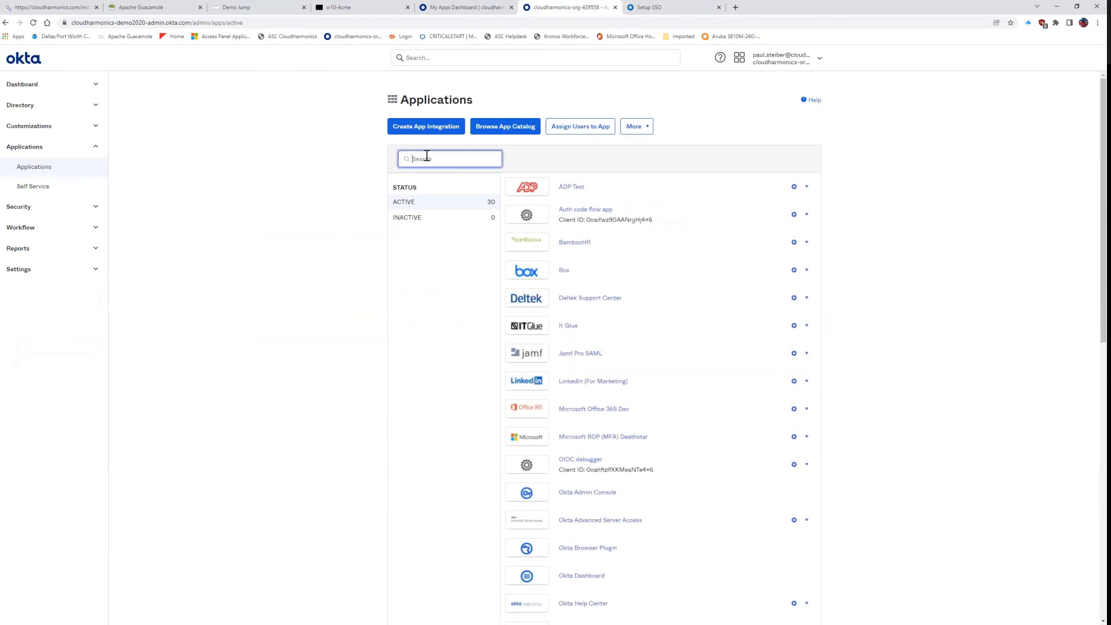
type("pal")
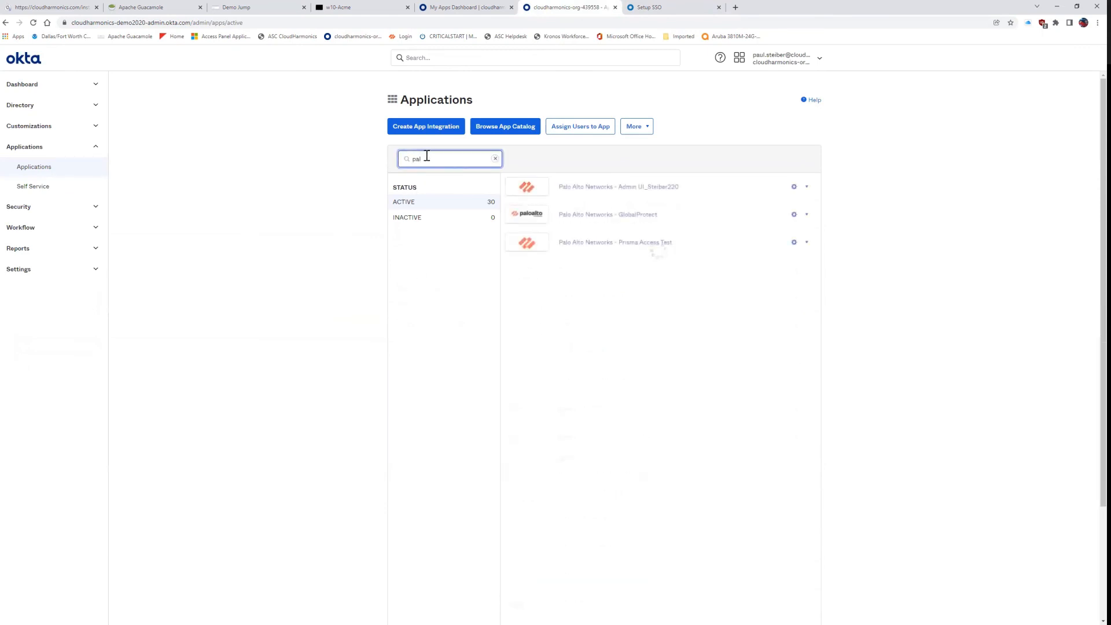
left_click(589, 216)
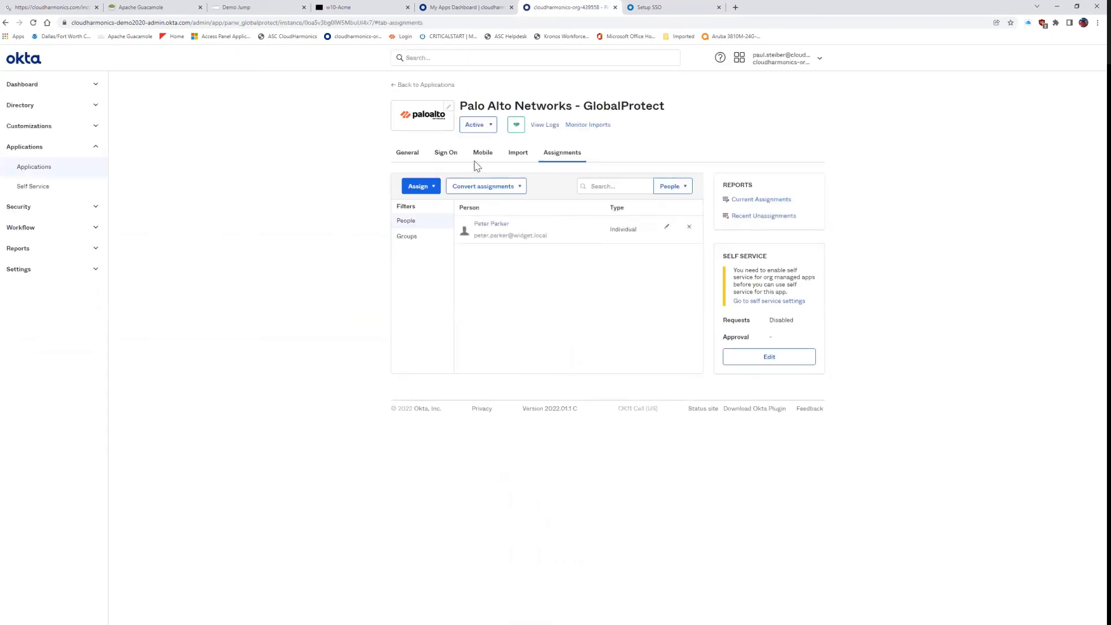
left_click(447, 154)
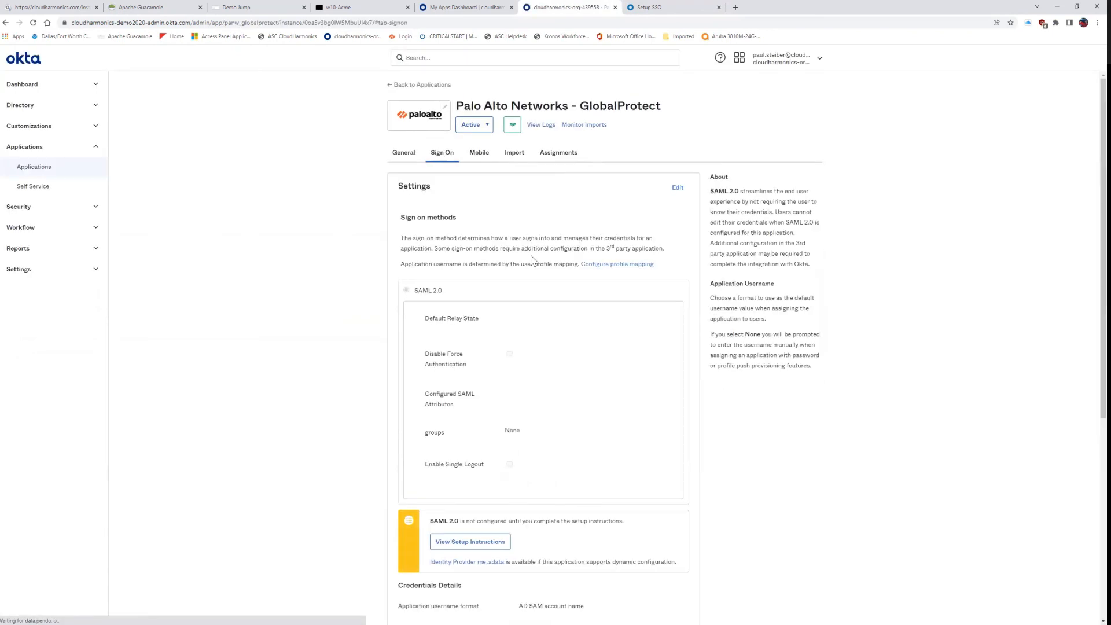
Start a new sign-on policy rule for the GlobalProtect app and name it MFA.
scroll(530, 260, "down", 6)
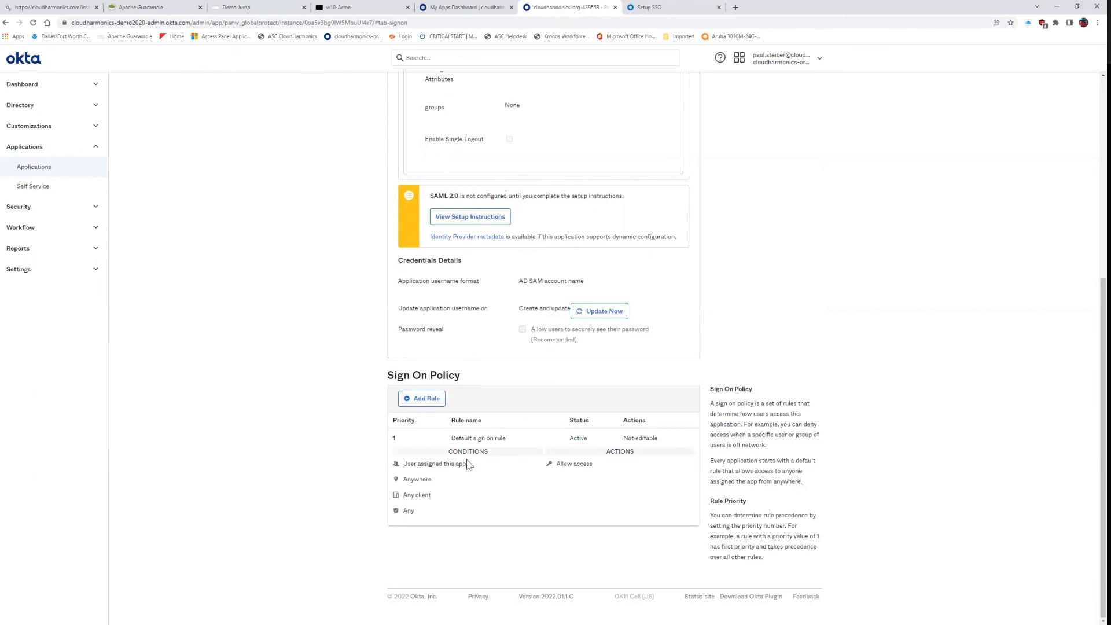
left_click(426, 399)
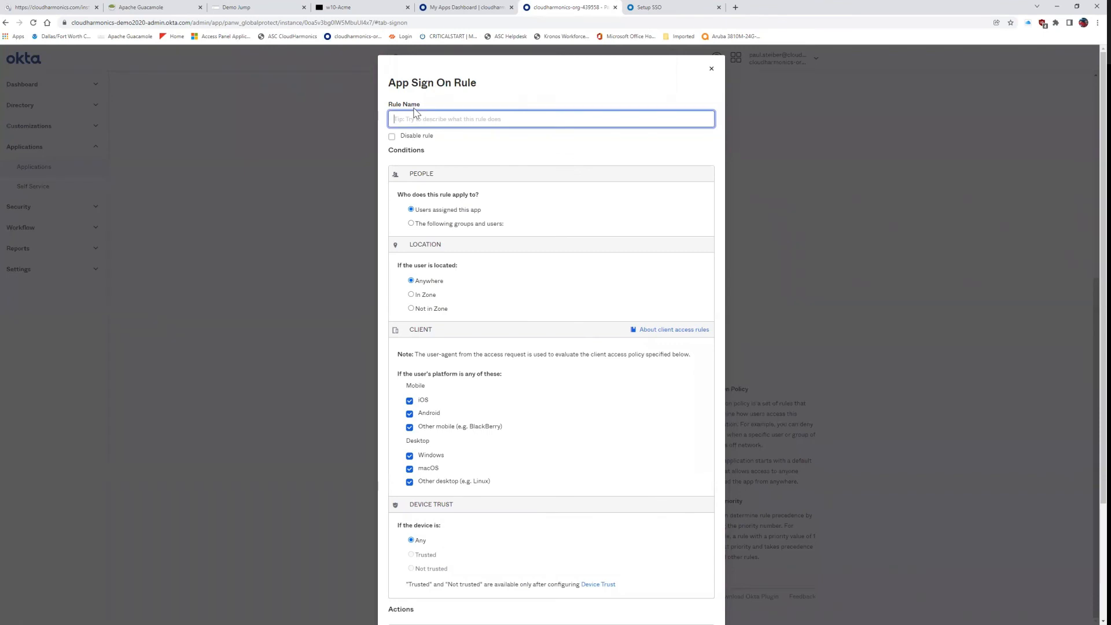
type("MFA")
left_click(303, 123)
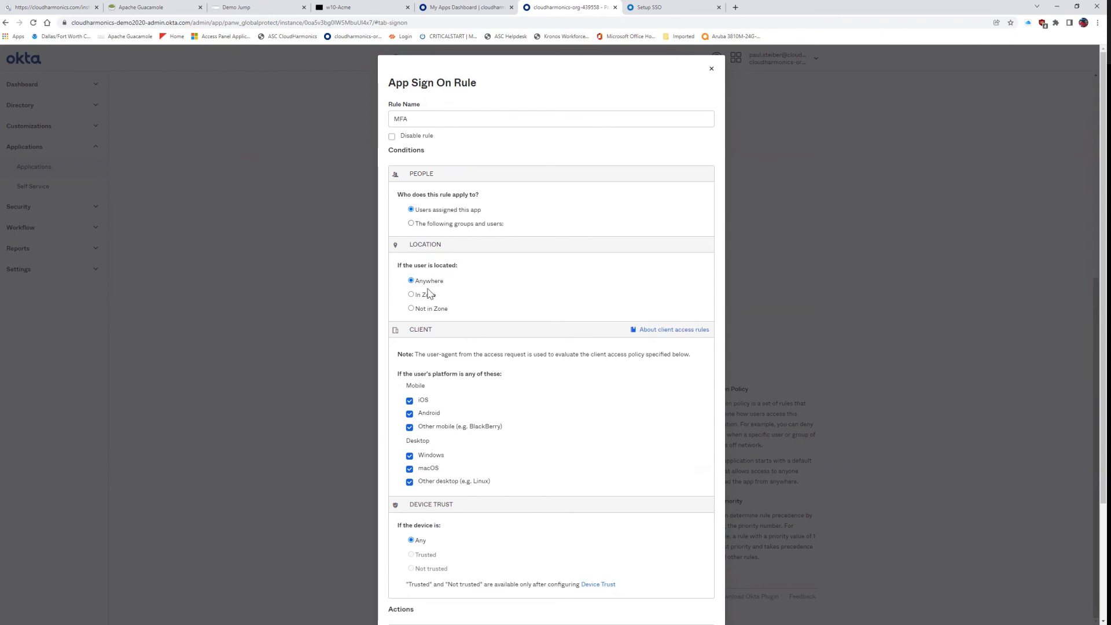
Have the rule prompt for a factor at every sign on, and save it.
scroll(443, 438, "down", 3)
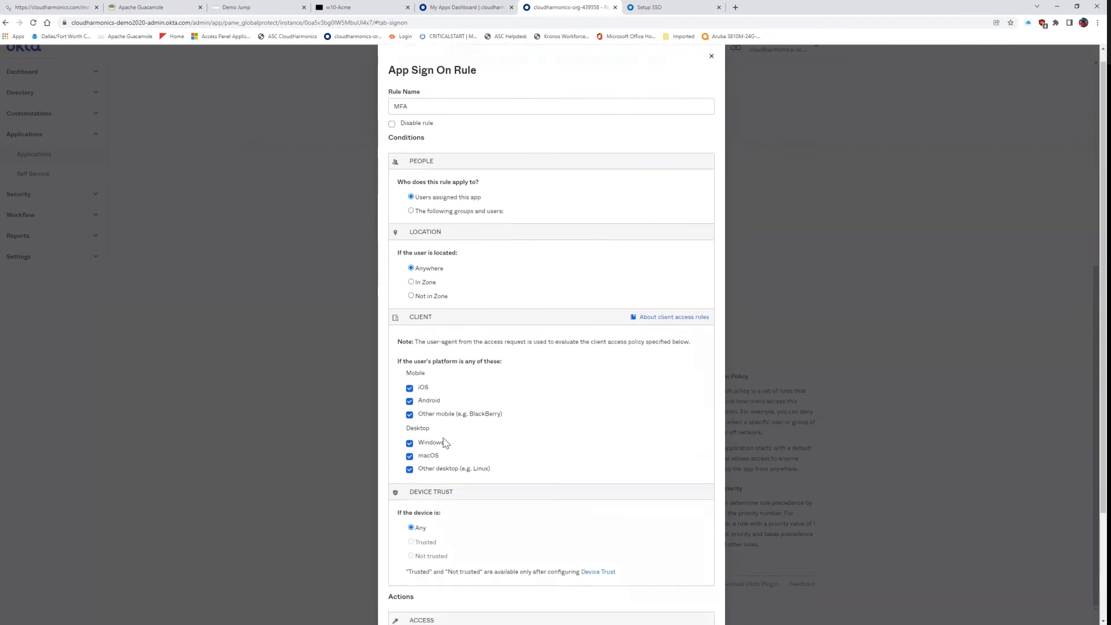
left_click(415, 550)
scroll(503, 557, "down", 2)
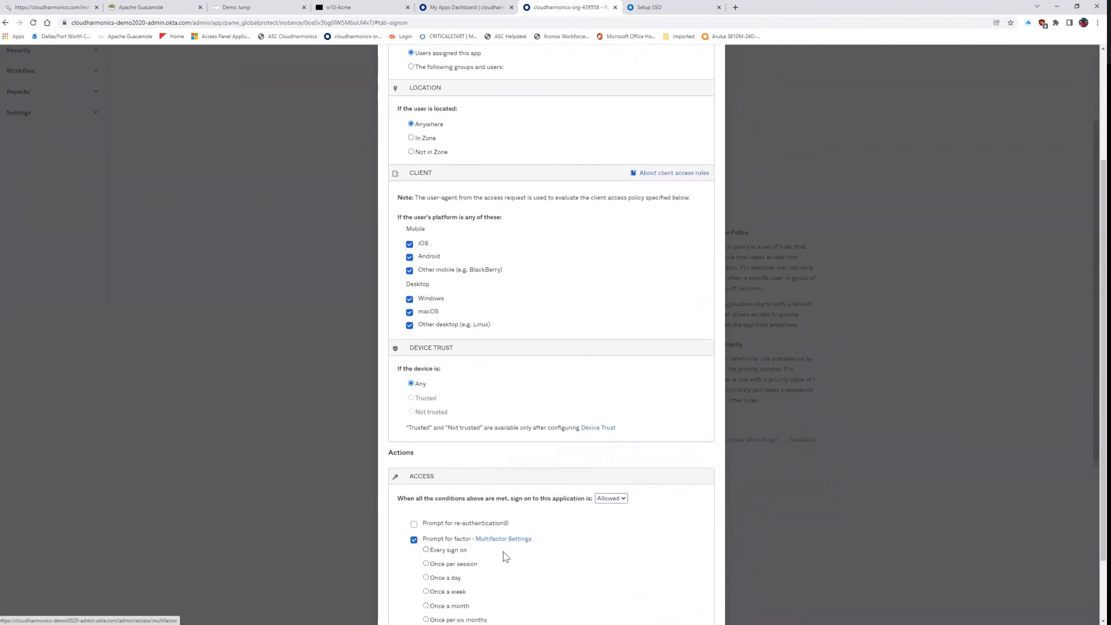
left_click(453, 468)
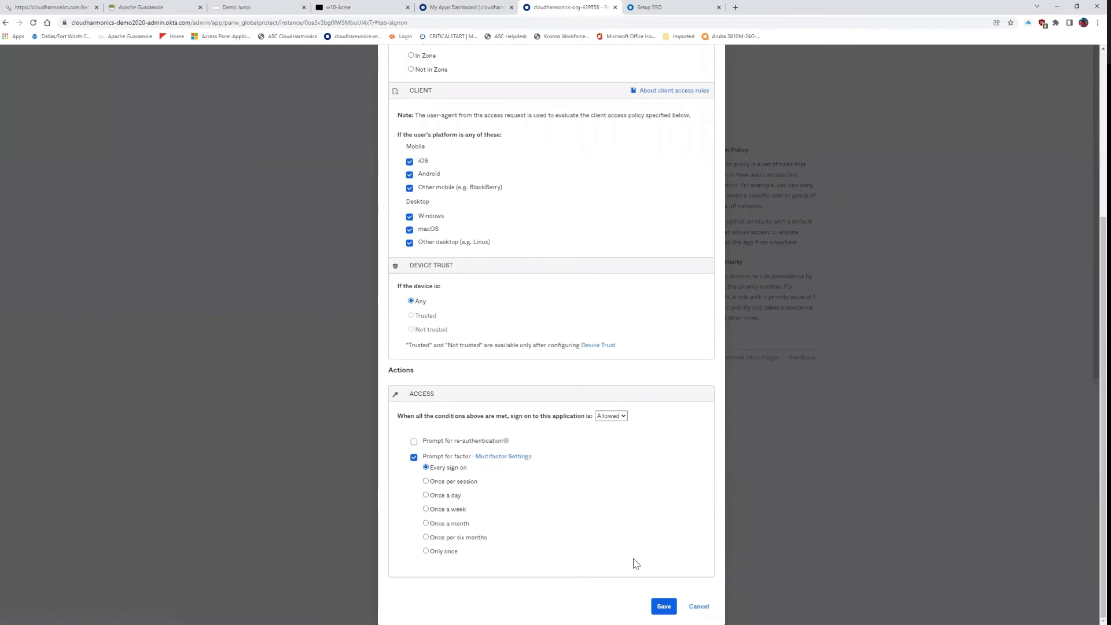
left_click(660, 605)
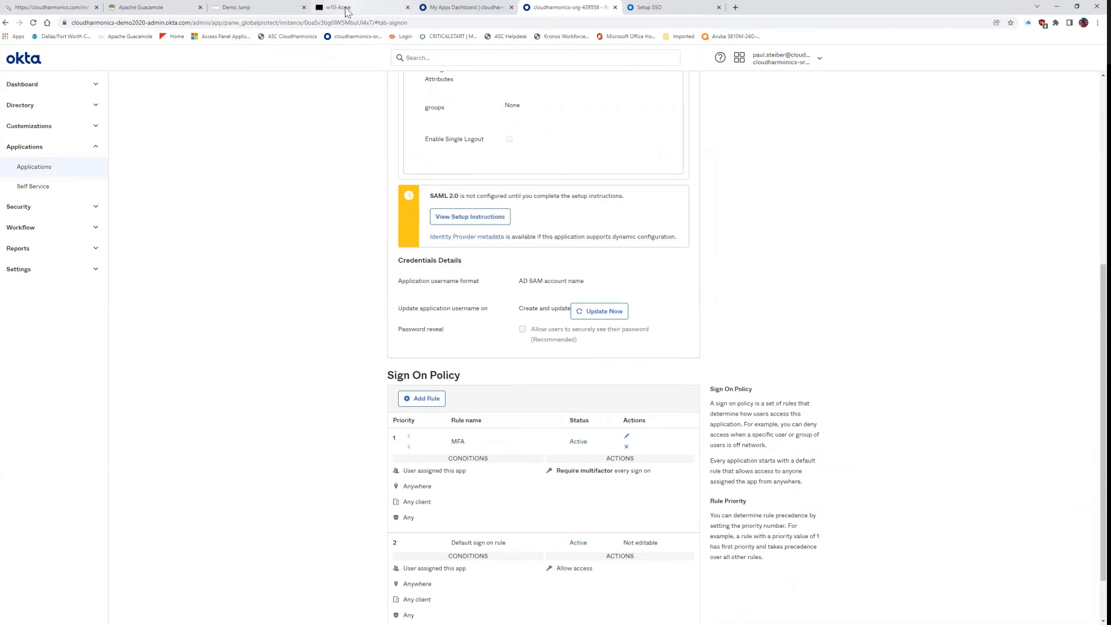
On the w10-Acme desktop, make GlobalProtect rediscover the network, agreeing to disconnect and establish a new connection.
left_click(347, 8)
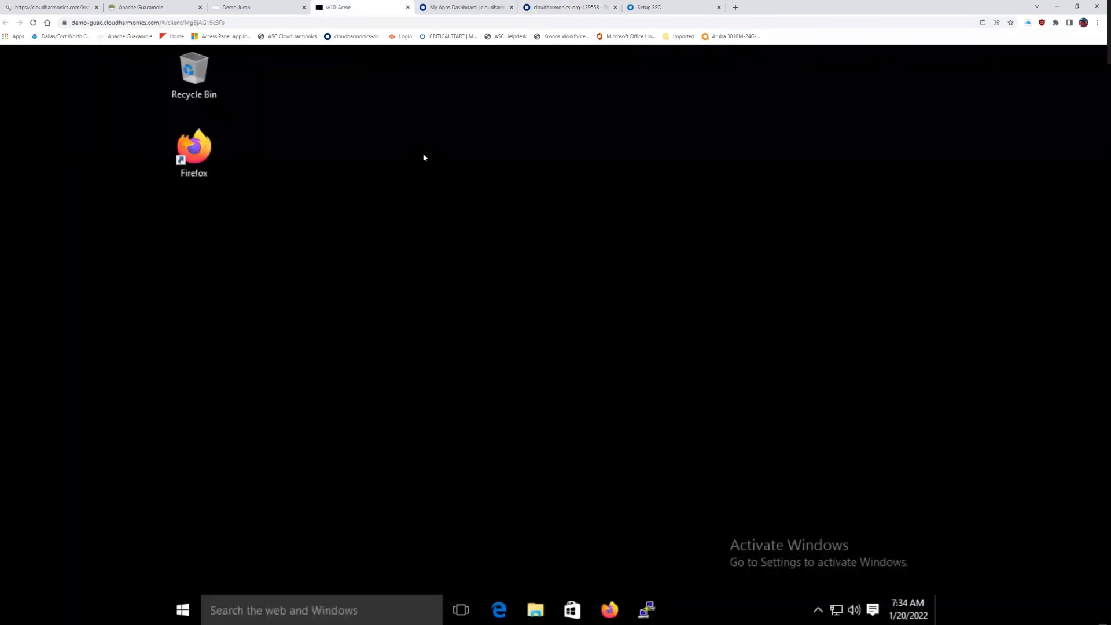
left_click(818, 612)
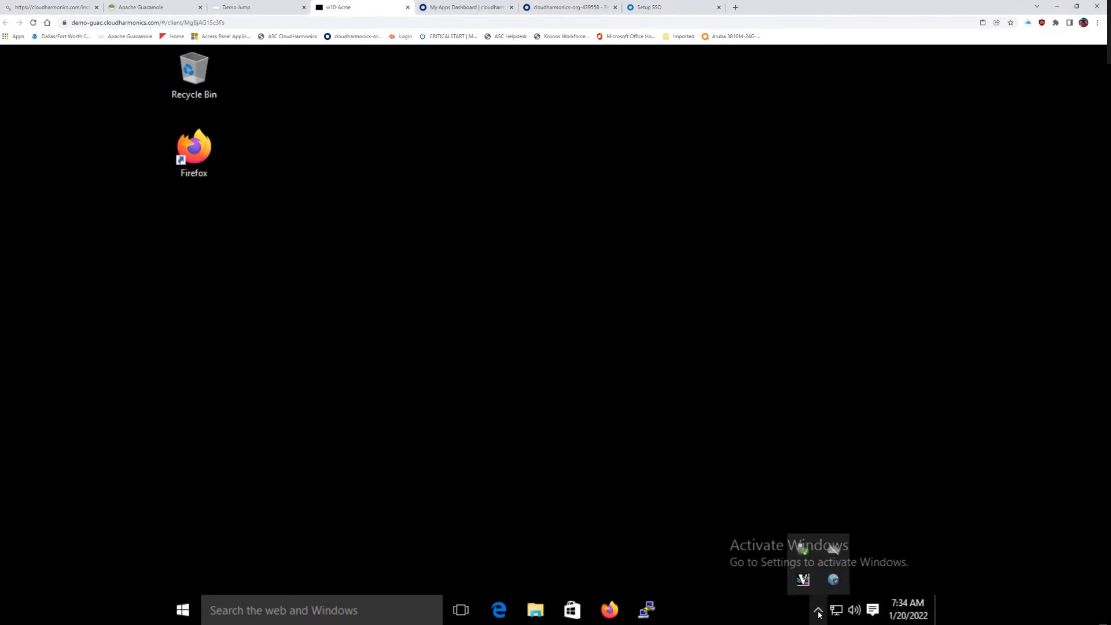
left_click(834, 580)
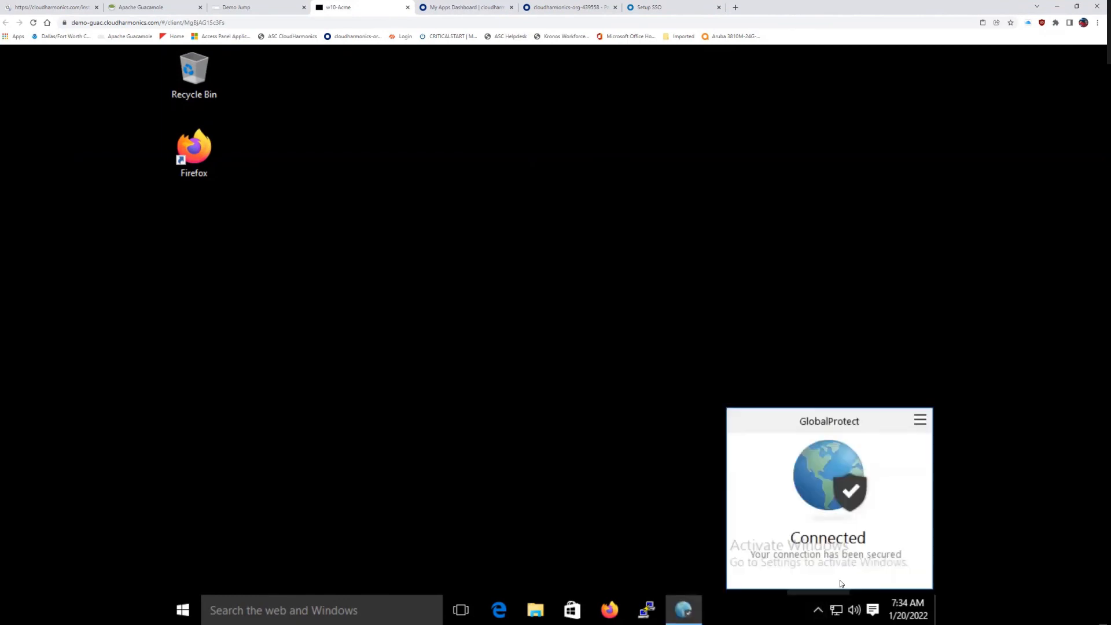
left_click(921, 421)
left_click(885, 444)
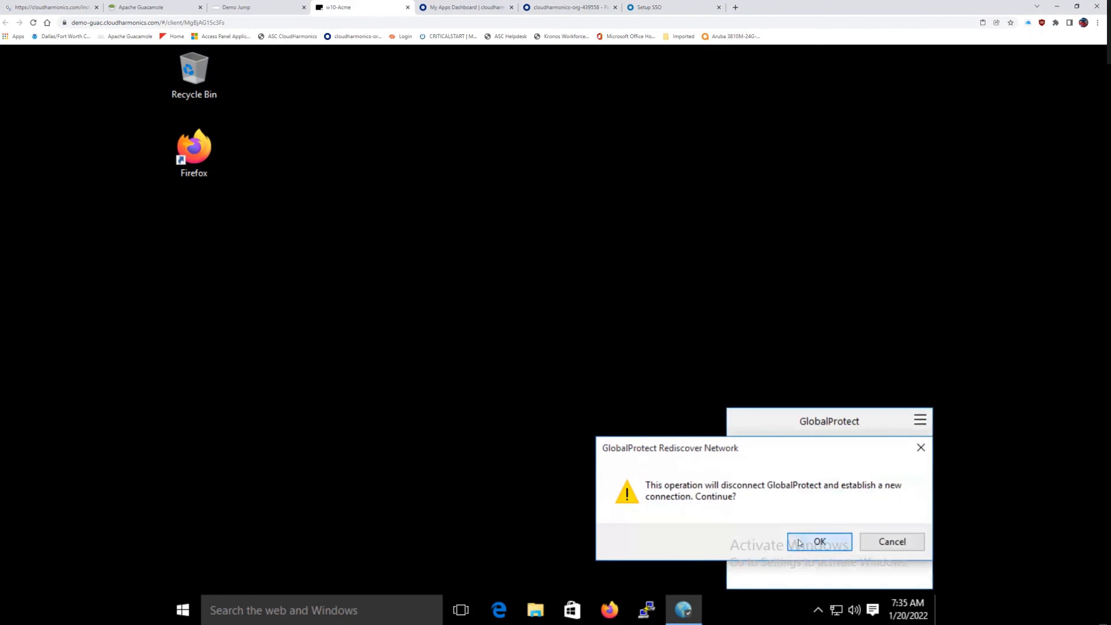
left_click(802, 543)
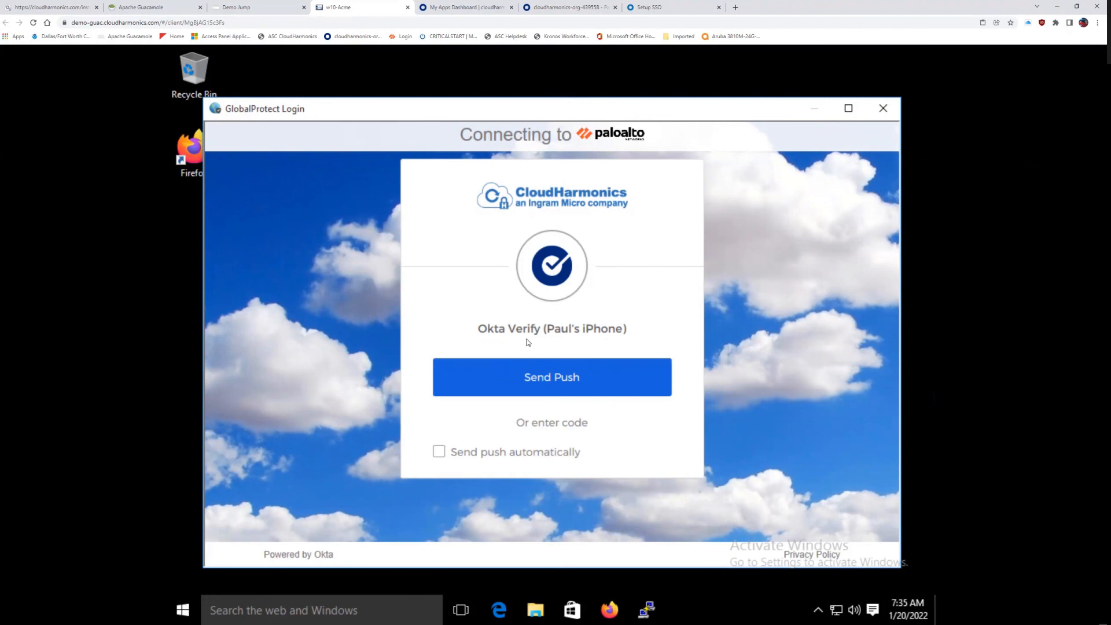
Send the Okta Verify push to complete the GlobalProtect login and check the client's tray status.
left_click(509, 382)
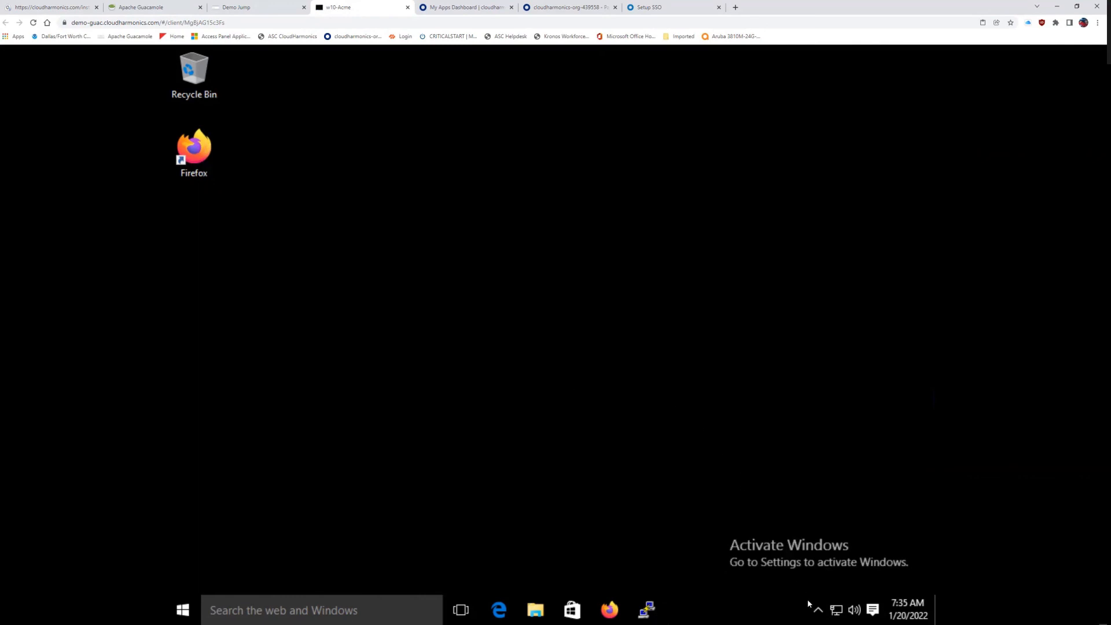
left_click(819, 611)
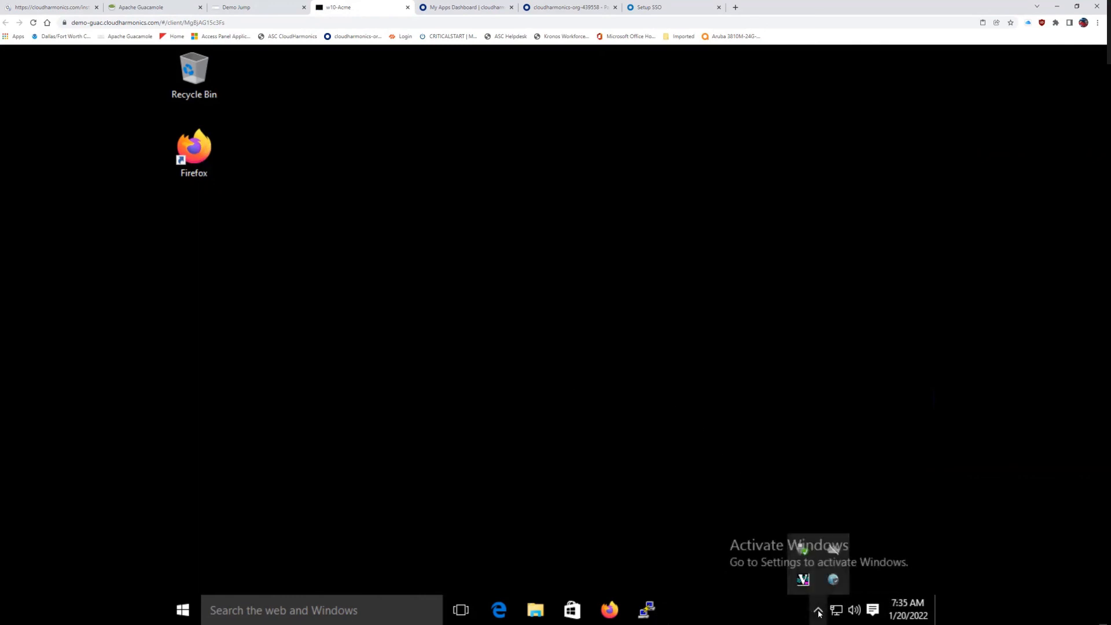
left_click(513, 282)
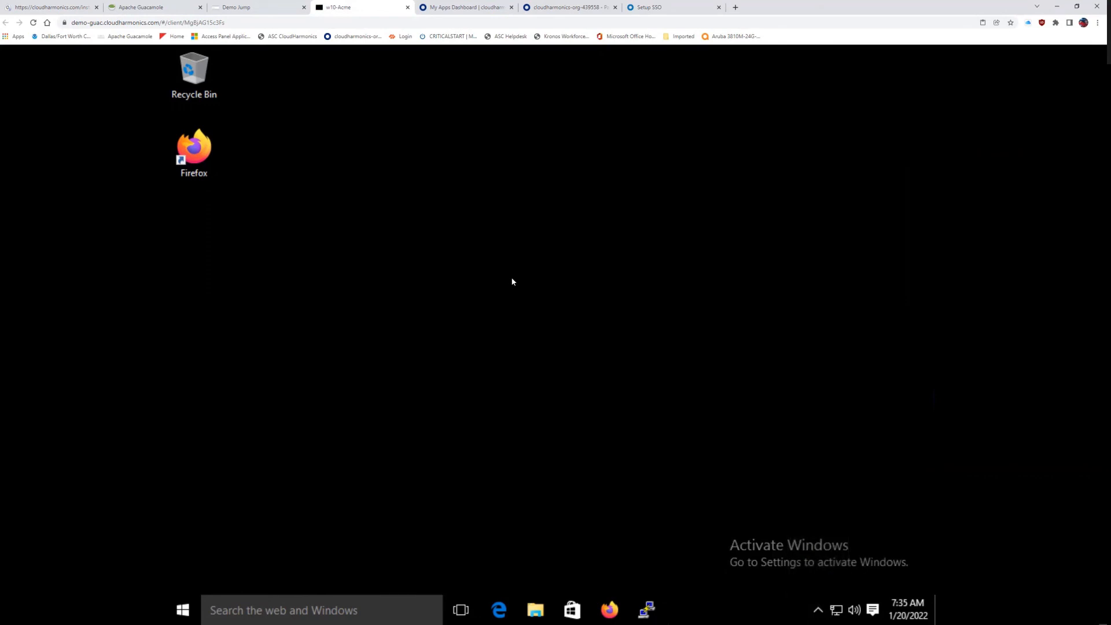